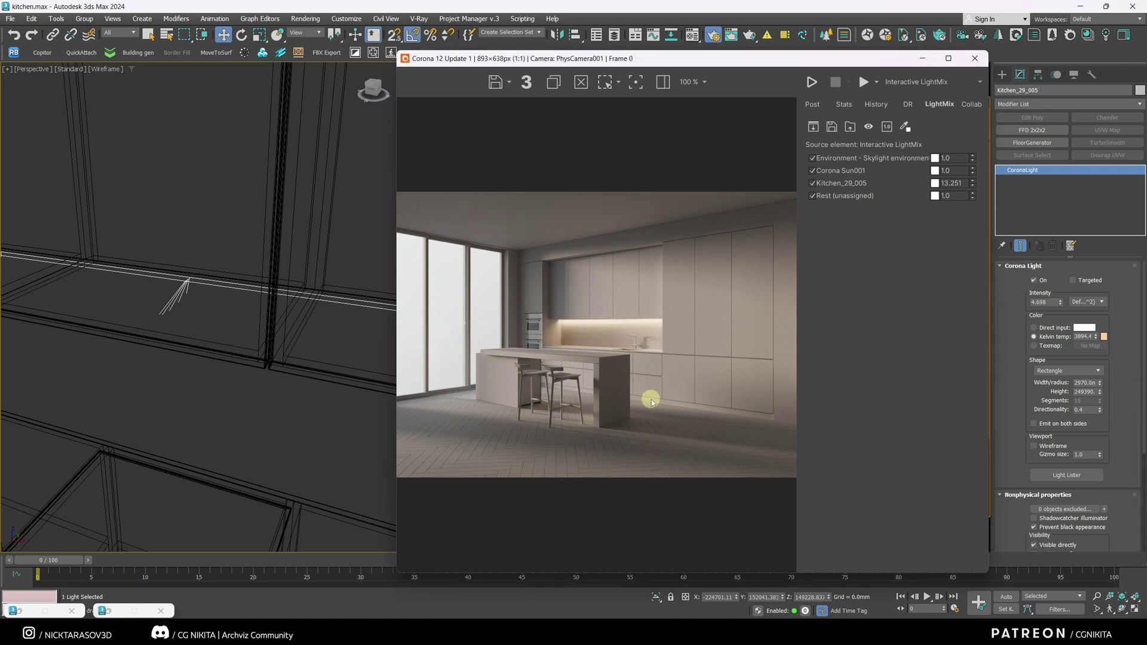
Toggle the Kitchen_29_005 light off and back on in the kitchen LightMix, and lower its intensity to 3.056.
left_click(812, 183)
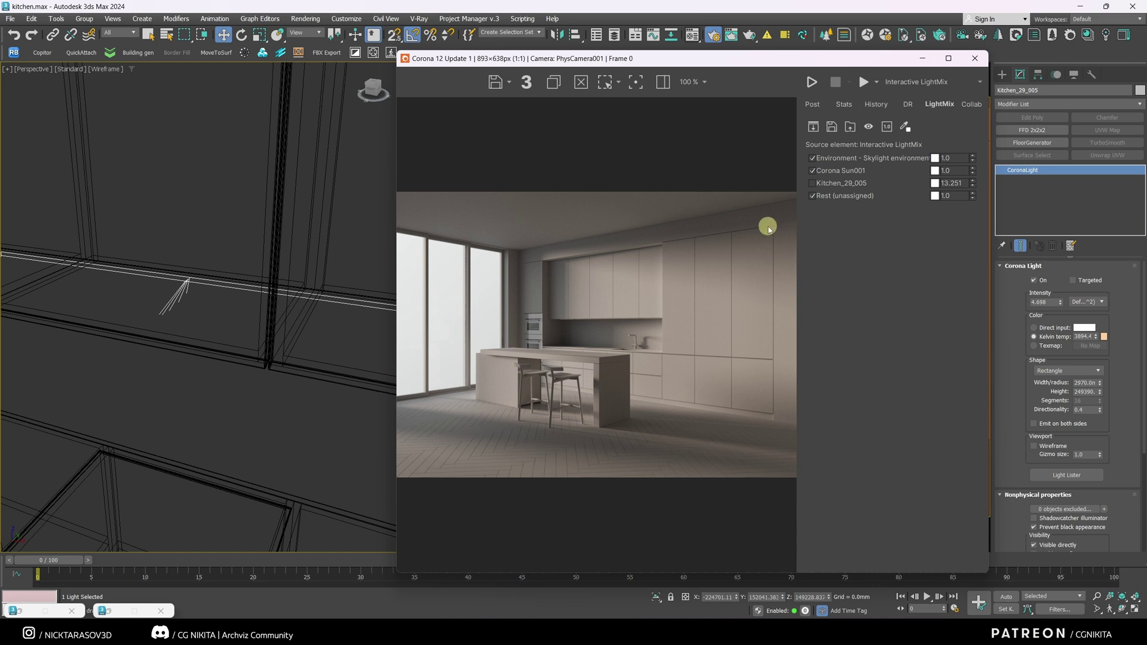
left_click(812, 184)
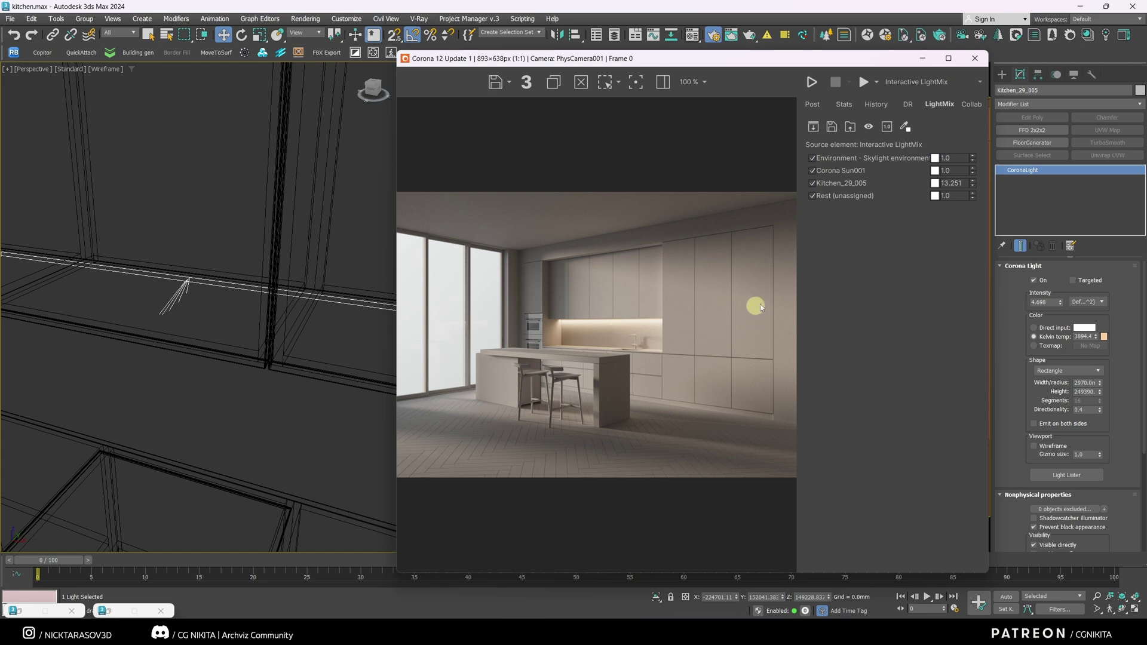
left_click_drag(973, 183, 966, 346)
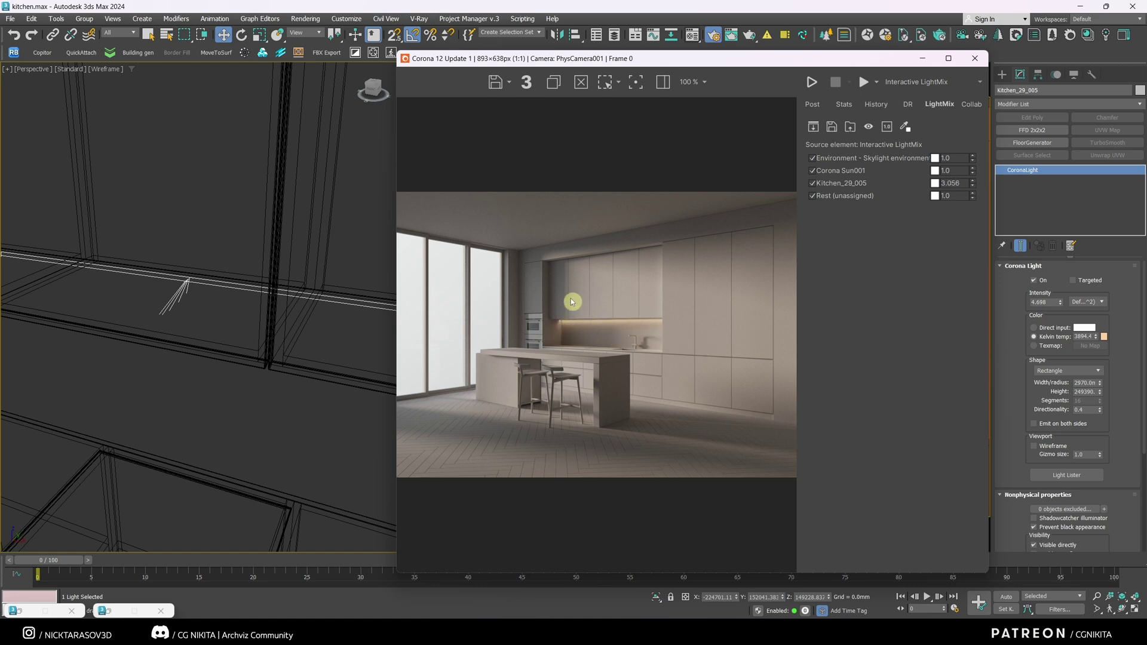
Choose a new tint for the Kitchen_29_005 light in the color selector while keeping the kitchen render in view.
left_click(934, 184)
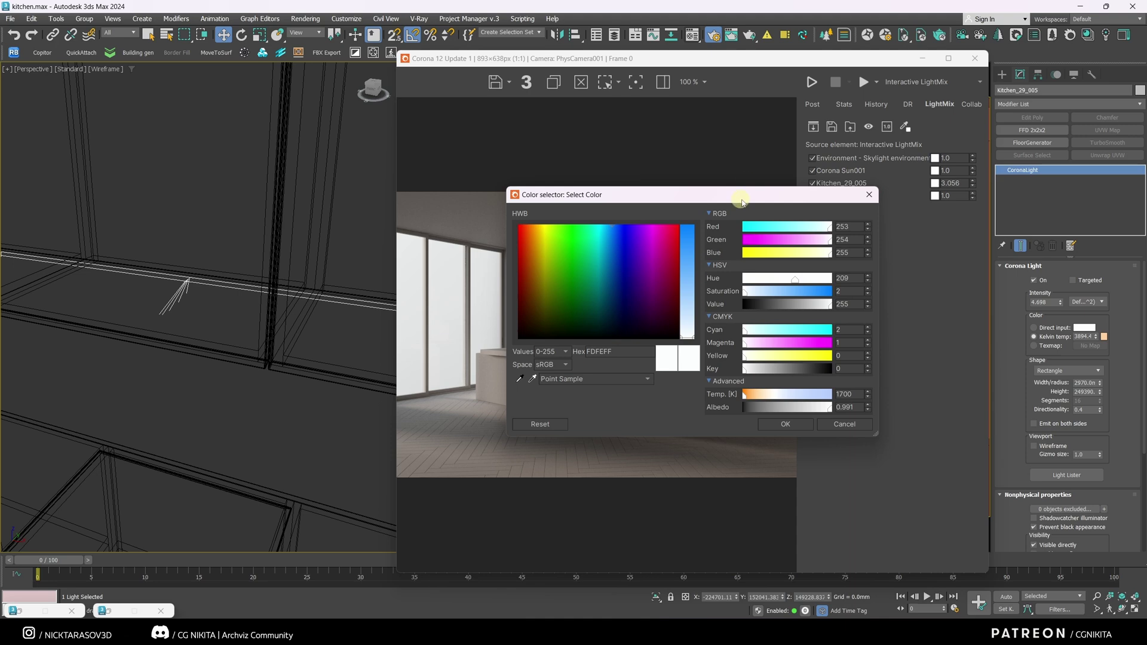
left_click_drag(741, 179, 1004, 179)
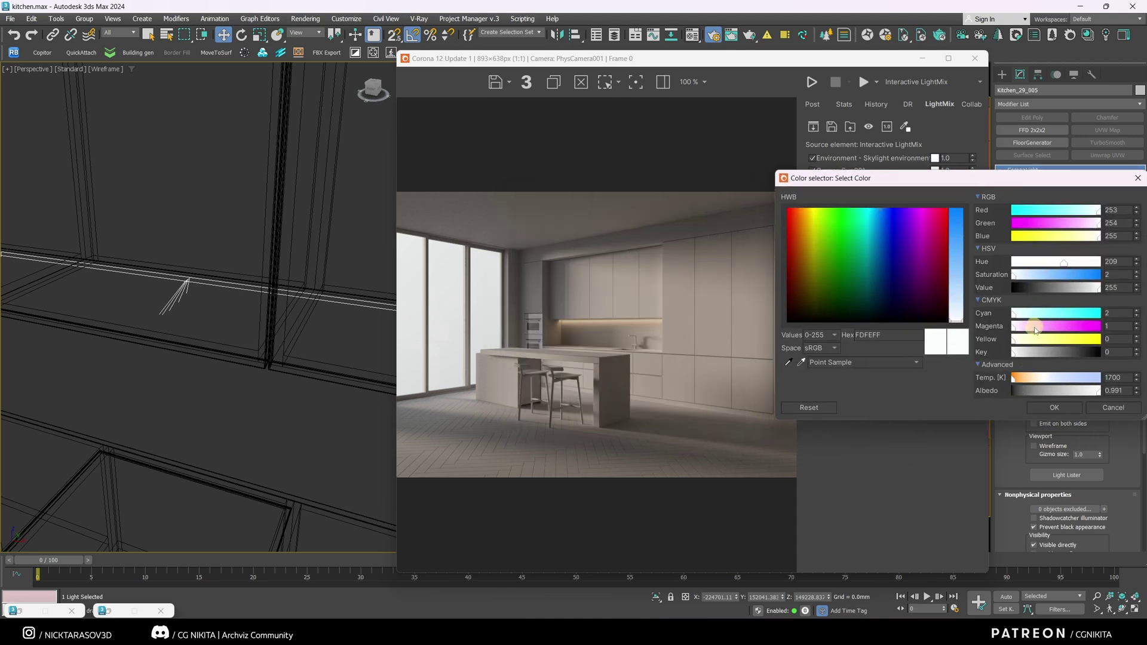
left_click(905, 279)
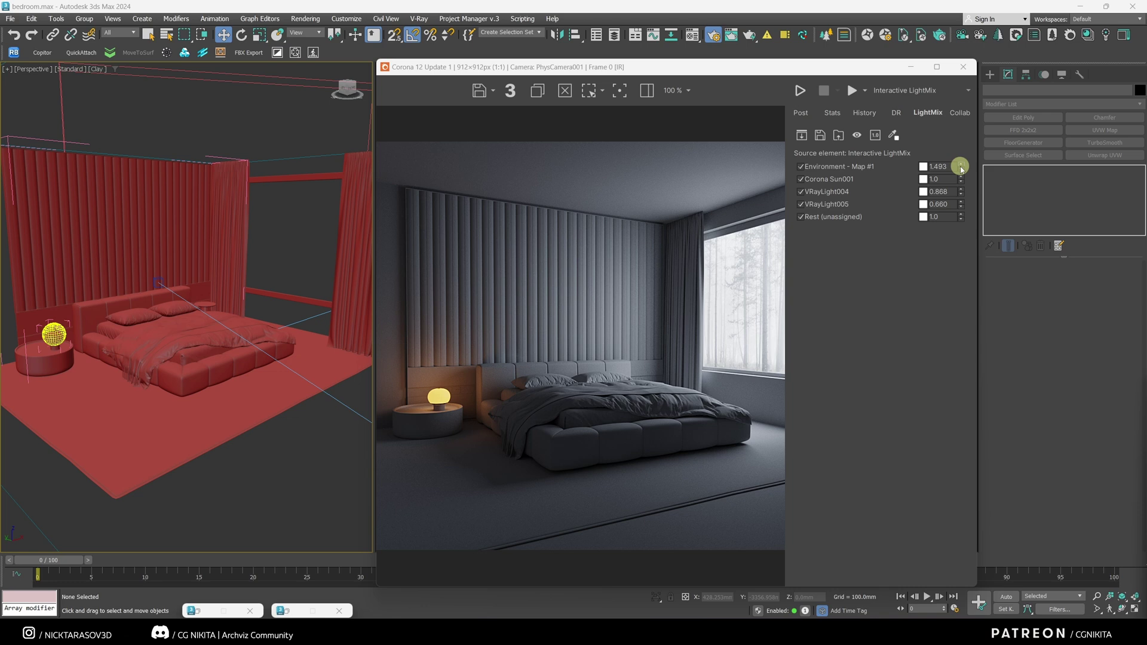
Lower the bedroom LightMix intensity of Environment - Map #1 to 0.818 and give it a cool bluish color.
left_click_drag(962, 169, 963, 225)
left_click(923, 167)
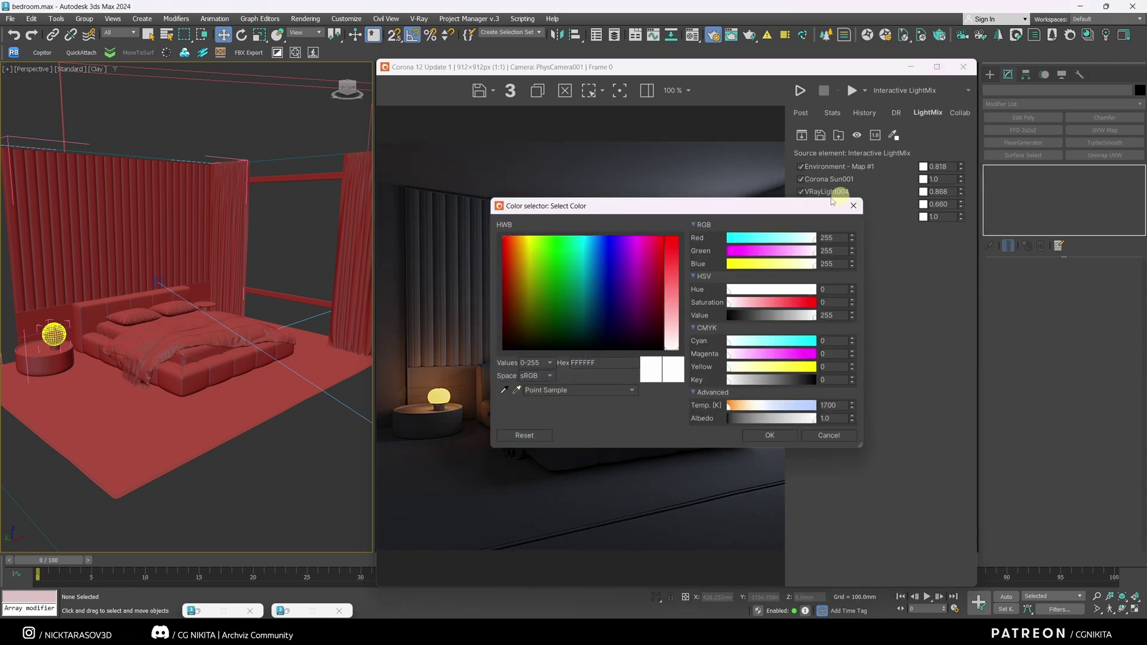
left_click_drag(774, 204, 1018, 273)
left_click_drag(998, 473, 1014, 474)
left_click(1014, 502)
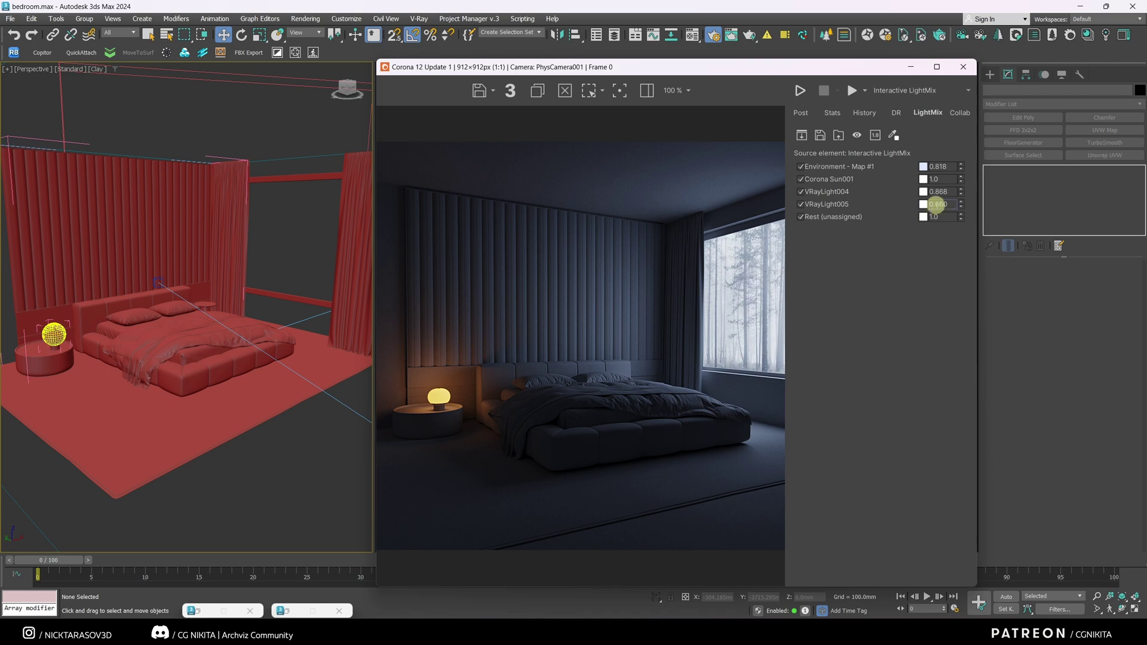
Adjust the VRayLight004 intensity down and up in the bedroom LightMix.
mouse_move(961, 196)
left_mouse_down()
mouse_move(953, 141)
mouse_move(962, 201)
left_mouse_up()
left_click_drag(962, 201, 962, 187)
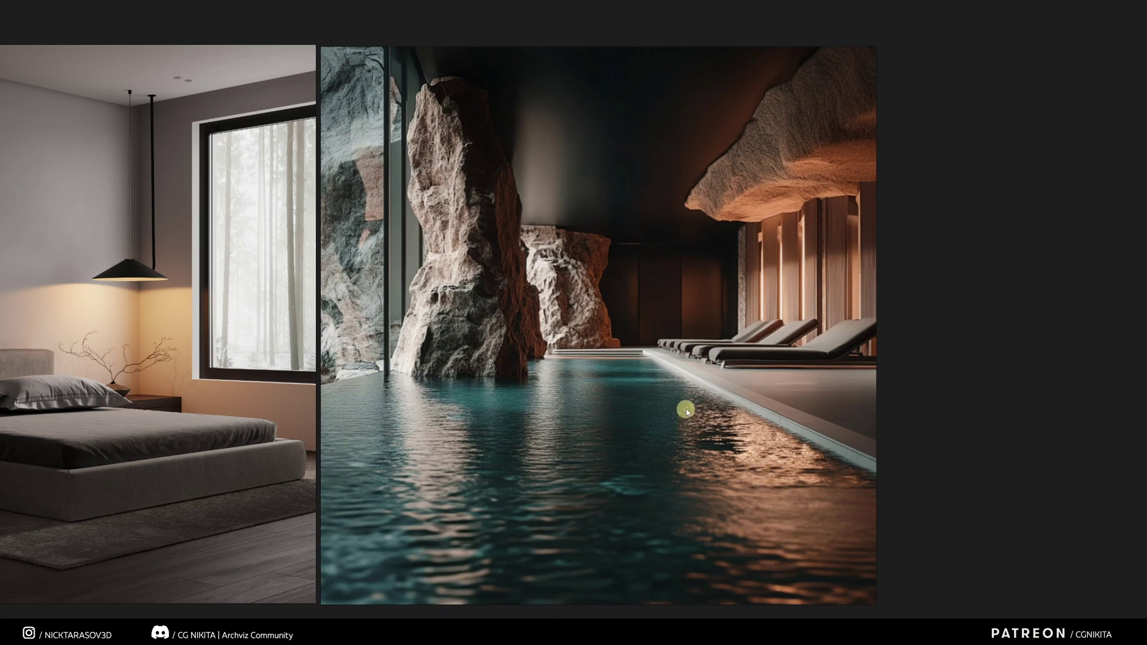
Compare the lighting in the pool, bedroom and bathroom reference images.
middle_click_drag(173, 250, 992, 246)
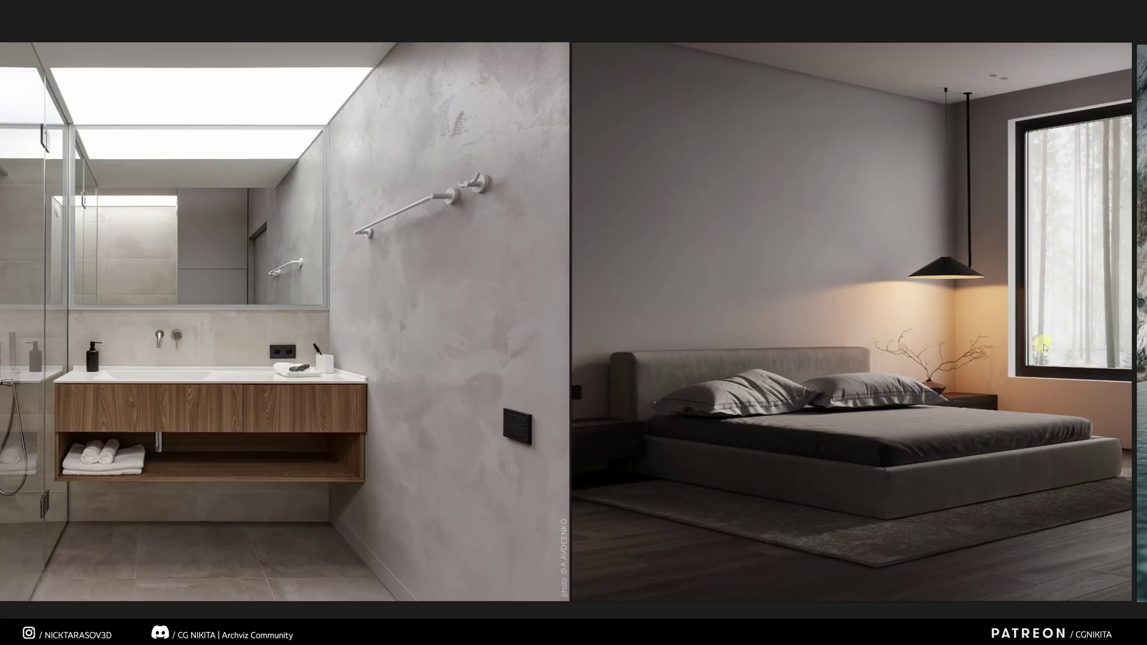
middle_click_drag(564, 342, 976, 338)
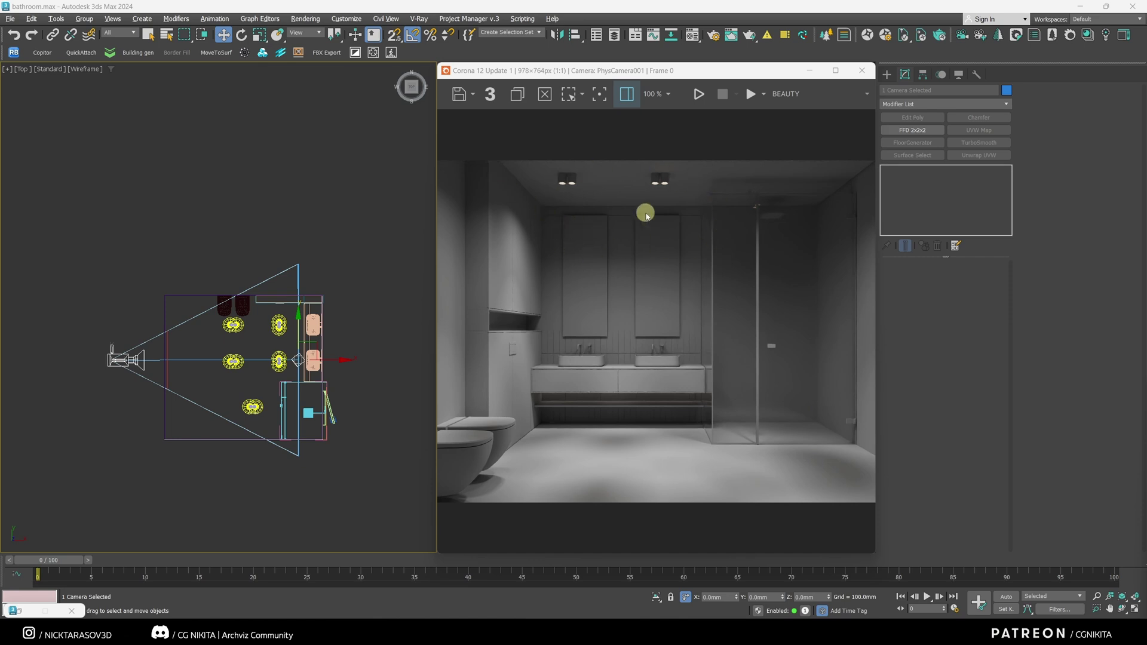
Start interactive rendering of the bathroom and set the intensity of the 23 - Default Corona light material to 4.
left_click(699, 94)
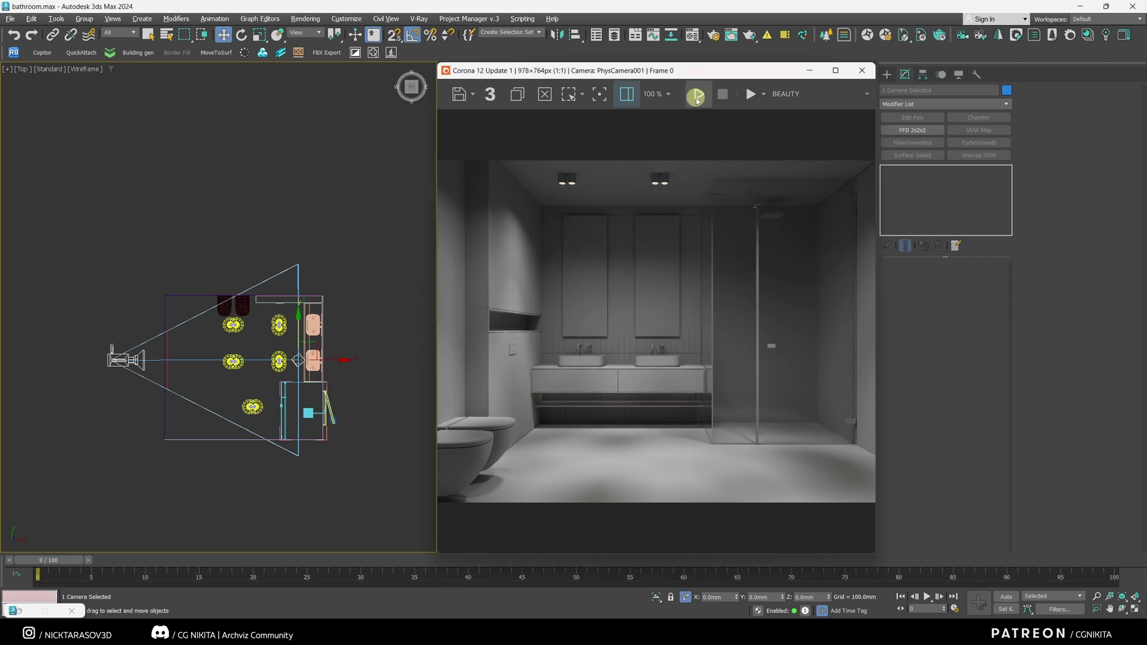
key("m")
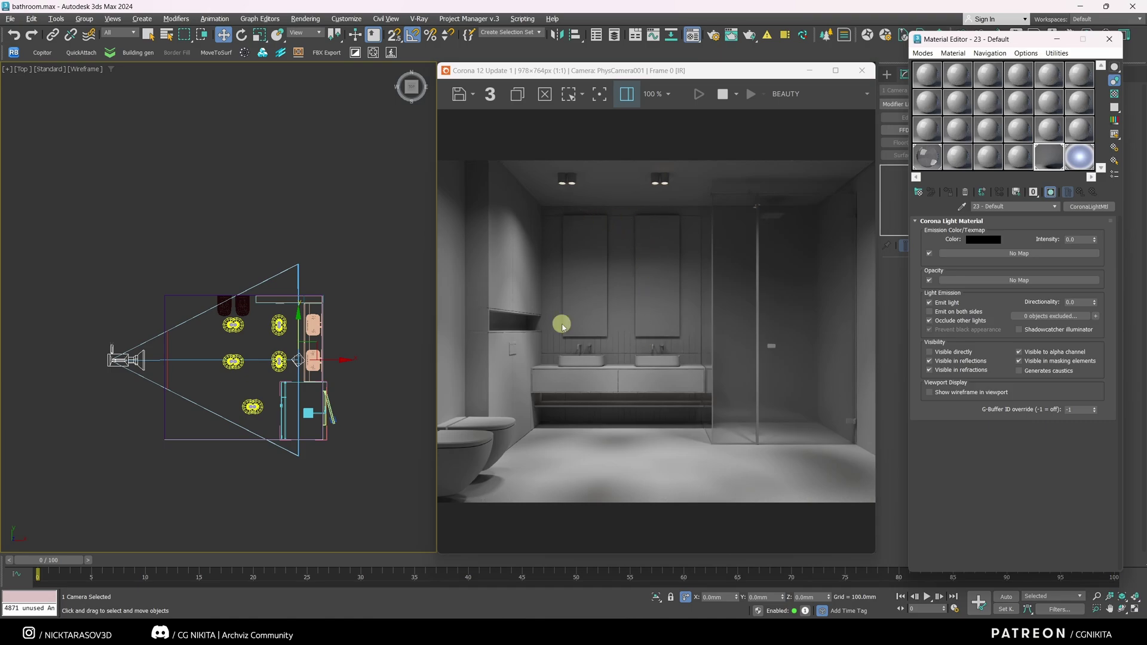
double_click(1070, 239)
type("496")
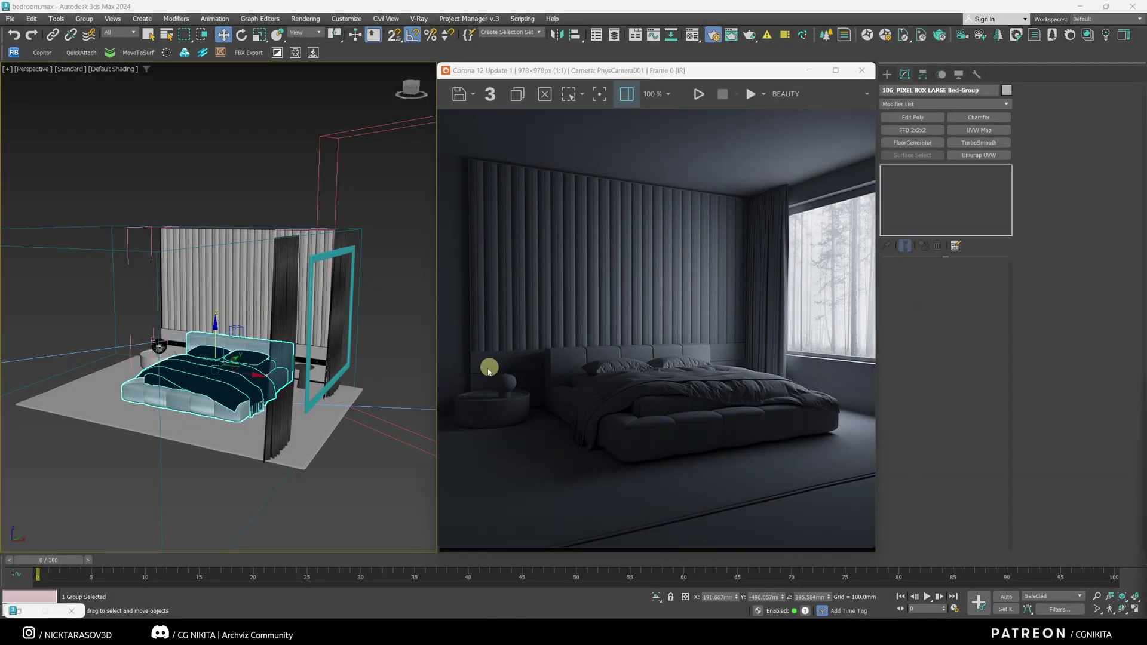
Turn on VRayLight004, the small sphere light inside the bedside lamp, and start interactive rendering of the bedroom.
left_click(159, 346)
key("z")
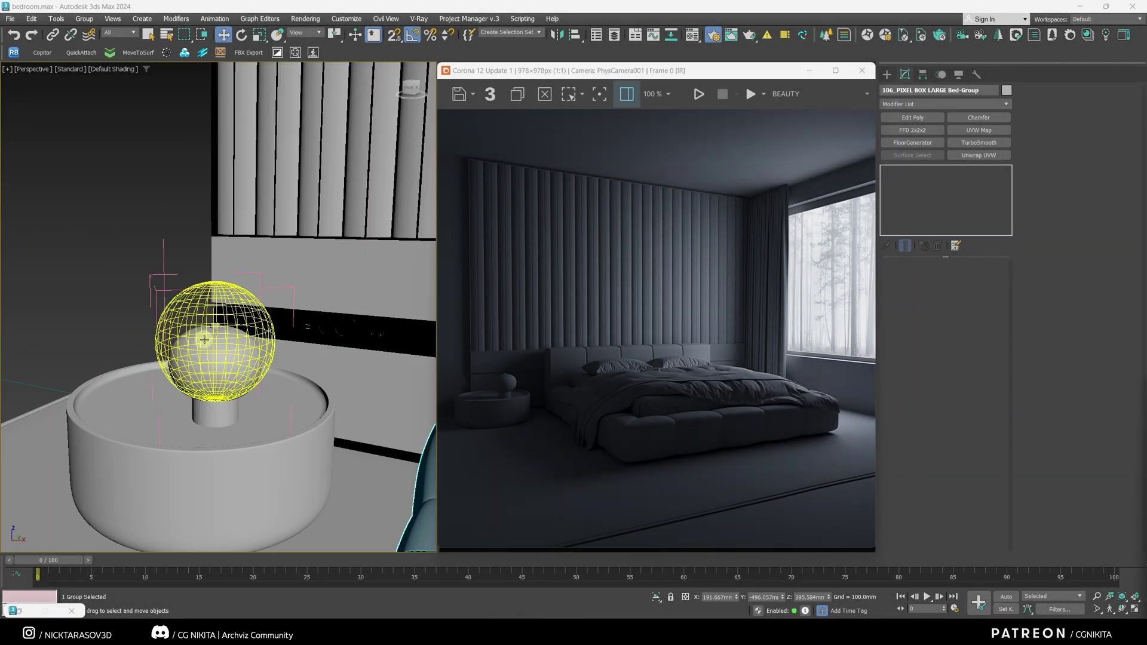
left_click(236, 366)
key("z")
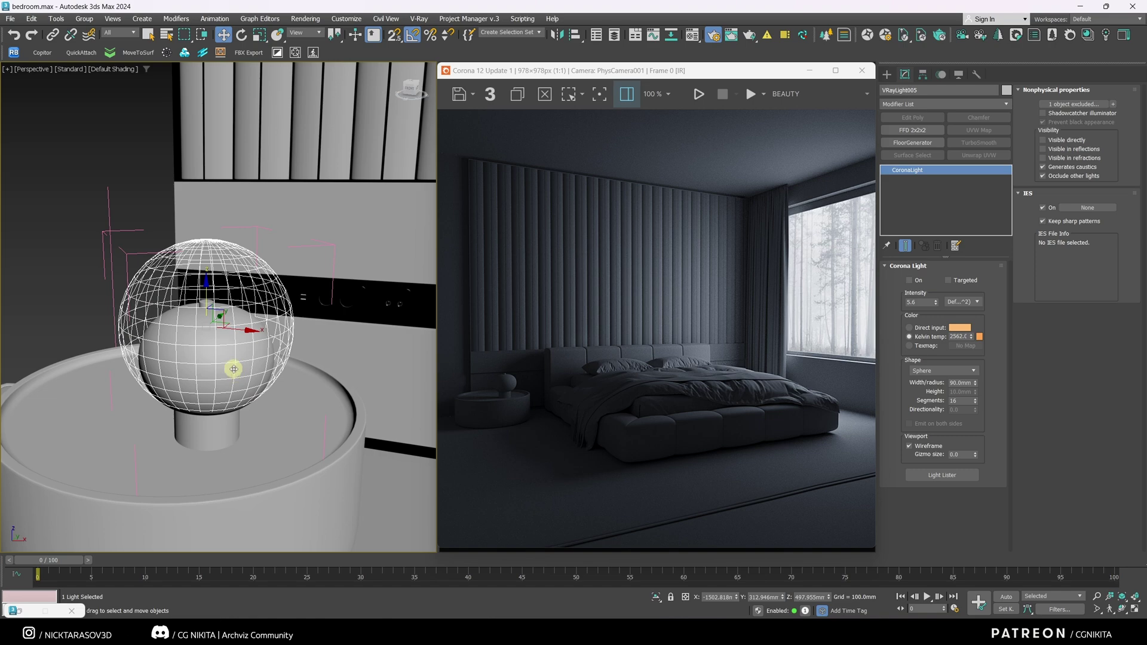
scroll(267, 340, "up", 2)
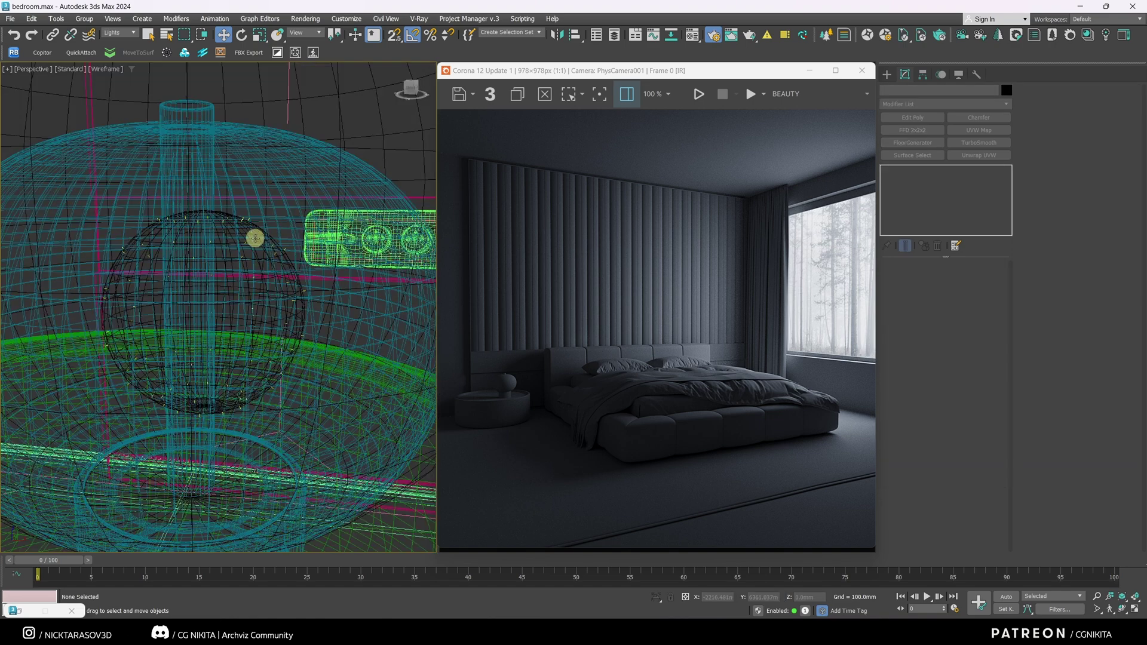
left_click(259, 232)
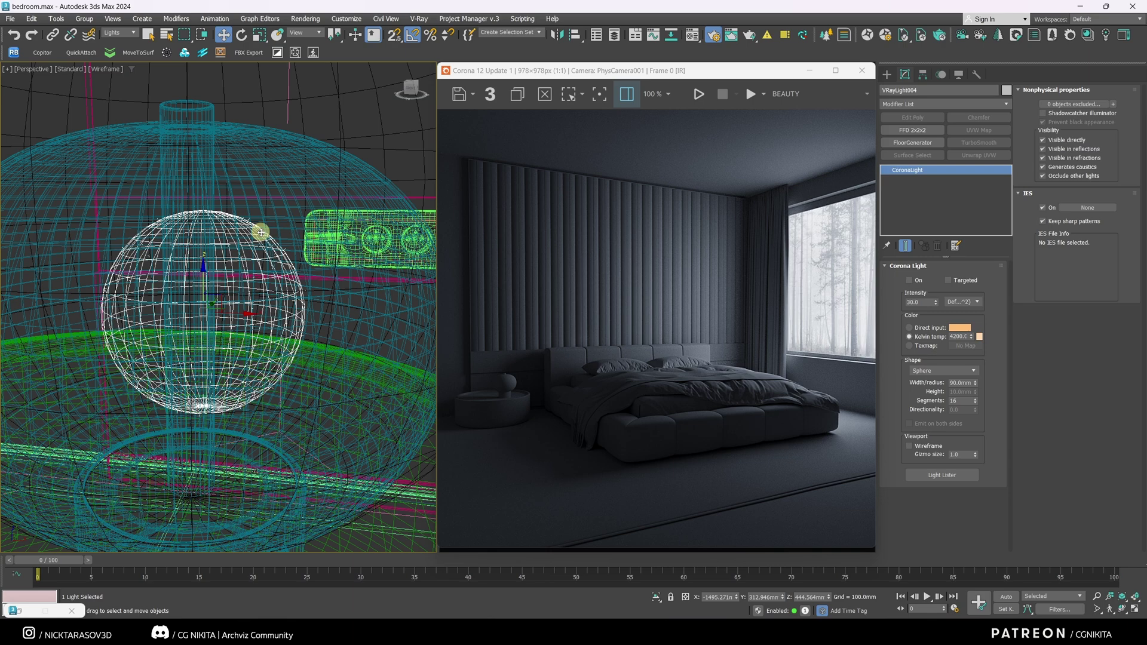
left_click(909, 280)
left_click(695, 93)
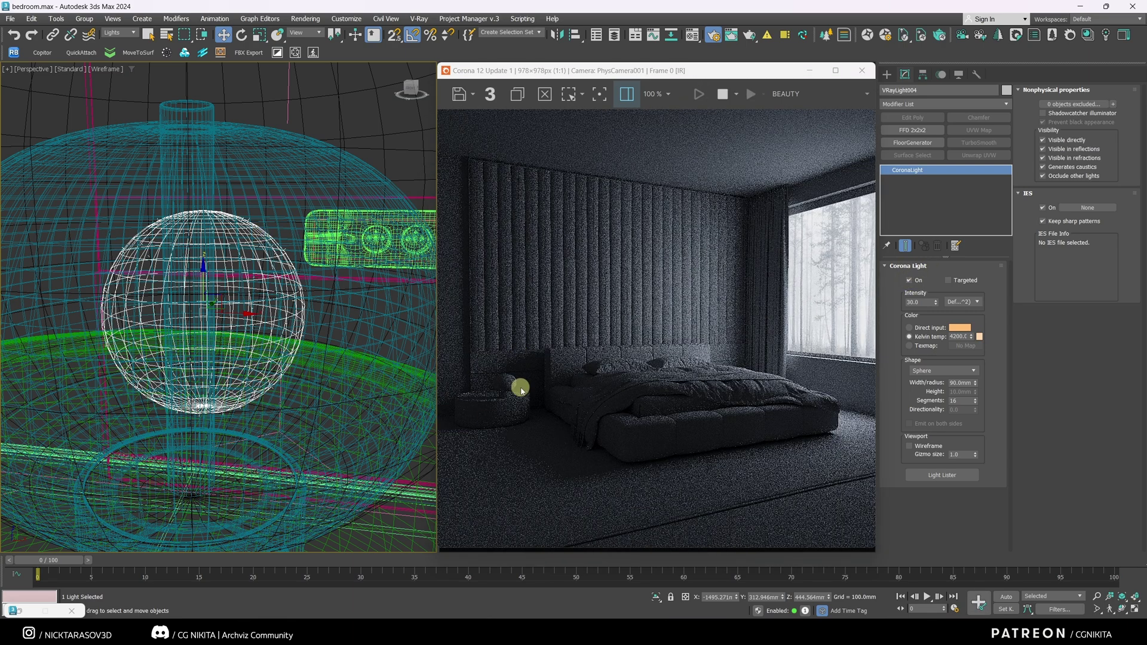
Enable Thin shell (no inside) on the bedside lamp's hrt_glasswhite1 material.
key("z")
key("F3")
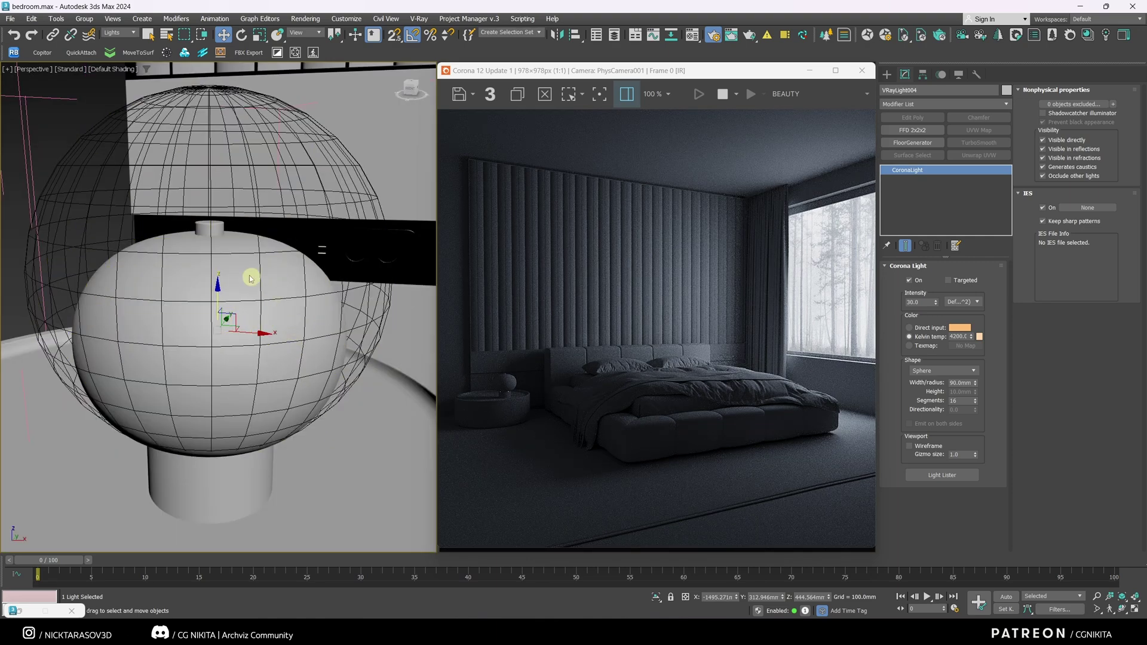
left_click(692, 34)
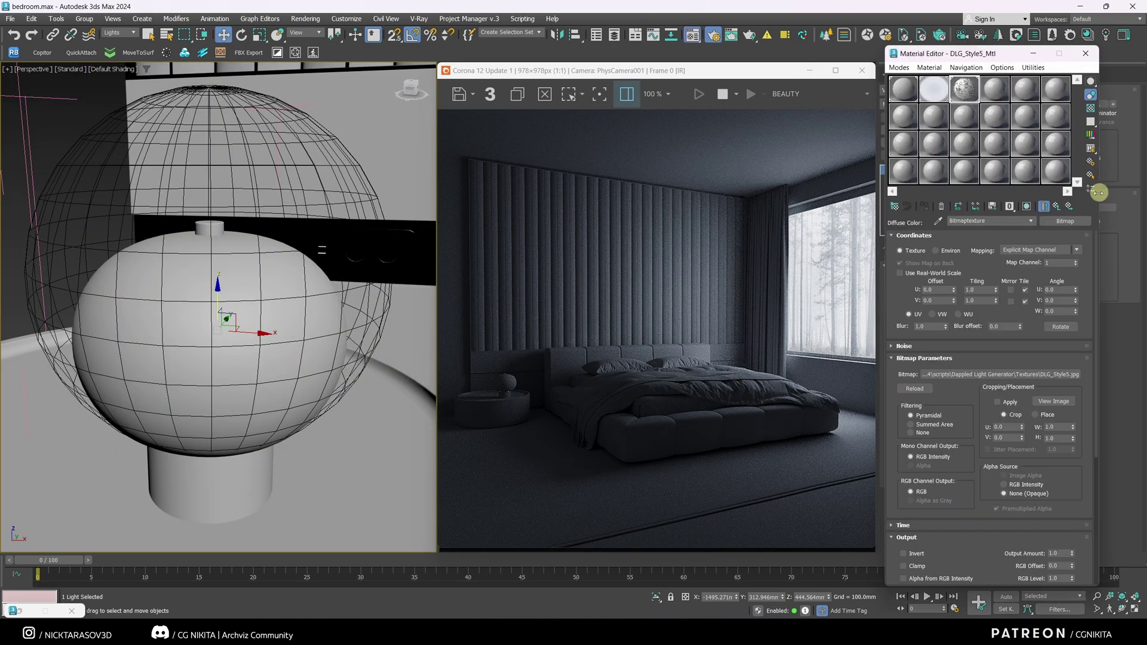
left_click(903, 99)
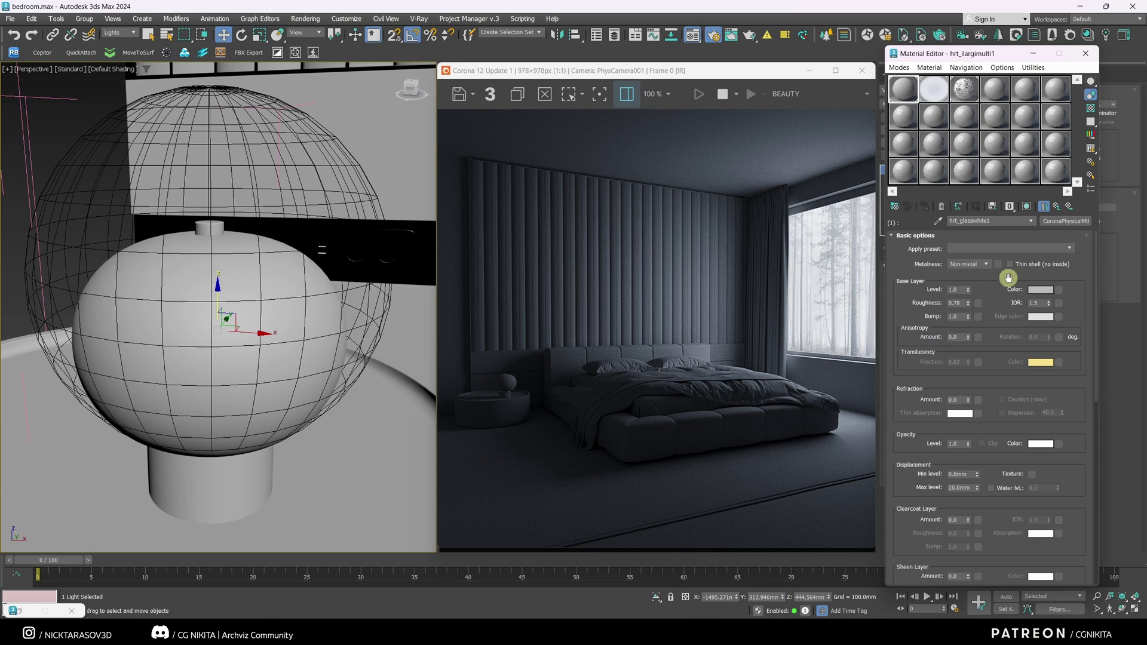
left_click(1010, 265)
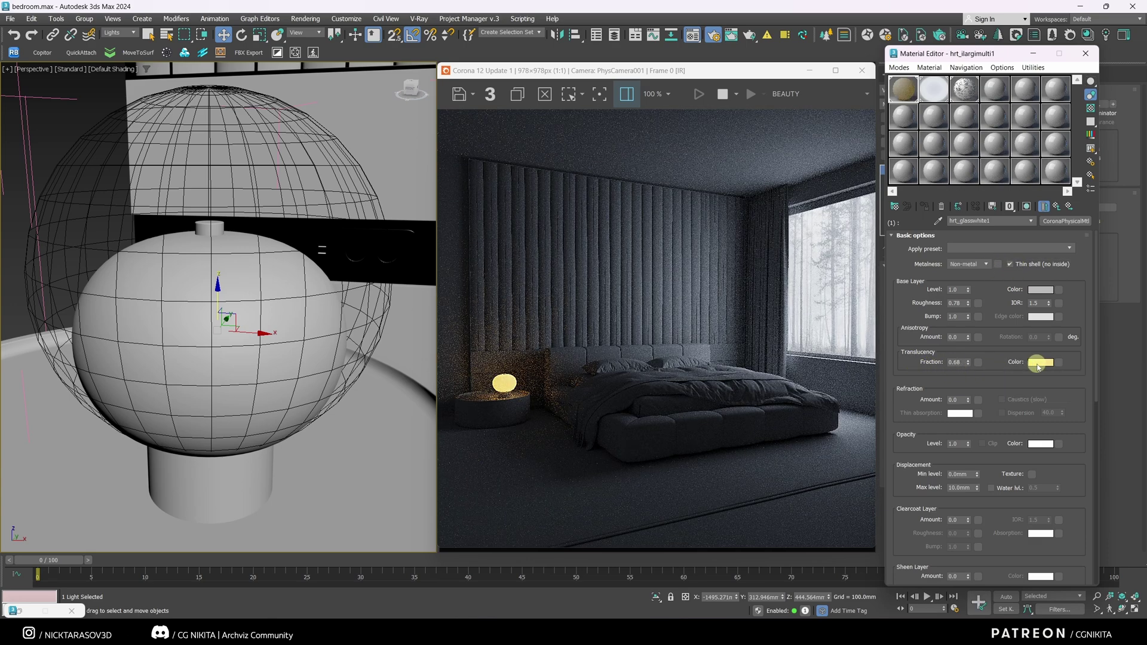
Check the translucency color of the lamp's glass material and minimize the Material Editor.
left_click(1039, 362)
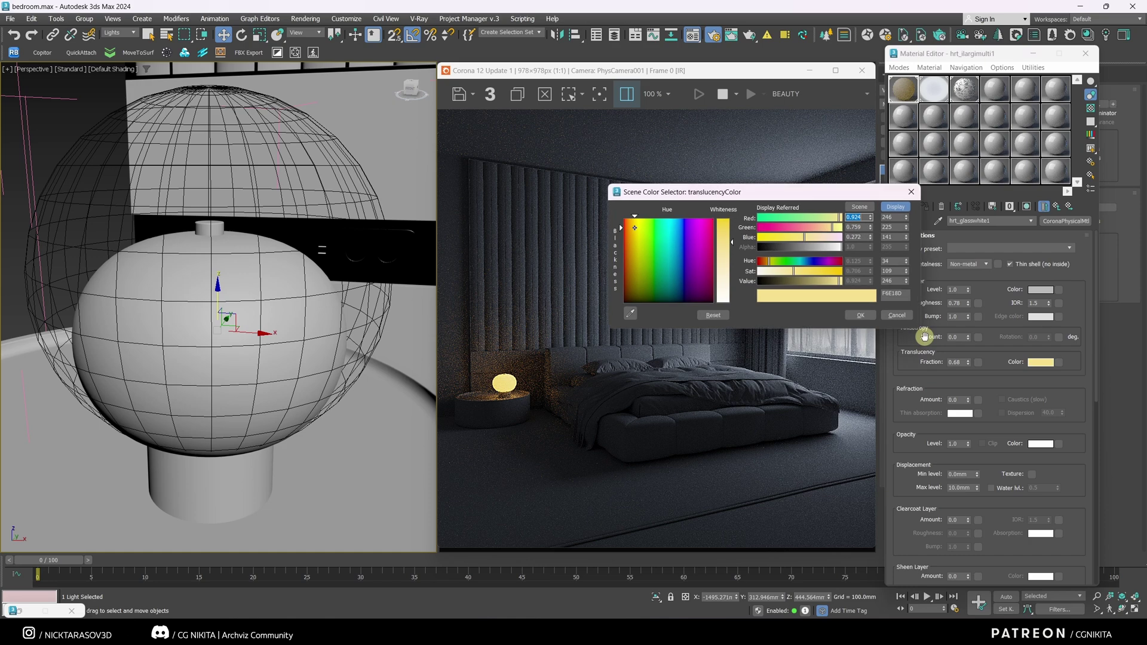
left_click(860, 314)
left_click(502, 366)
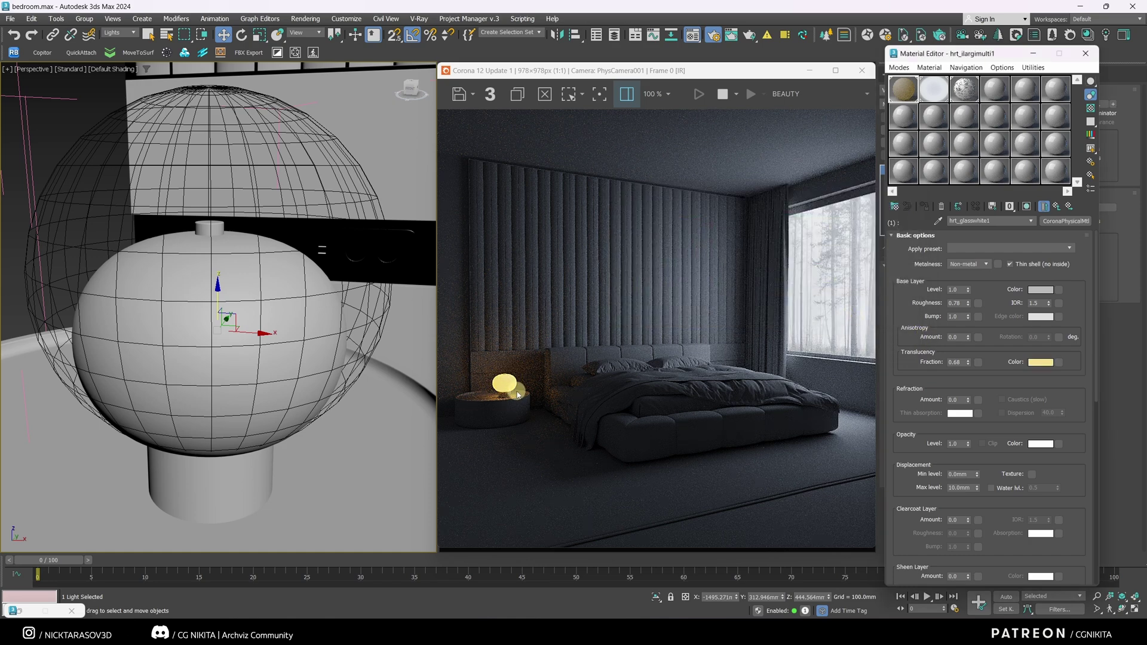
left_click(1034, 53)
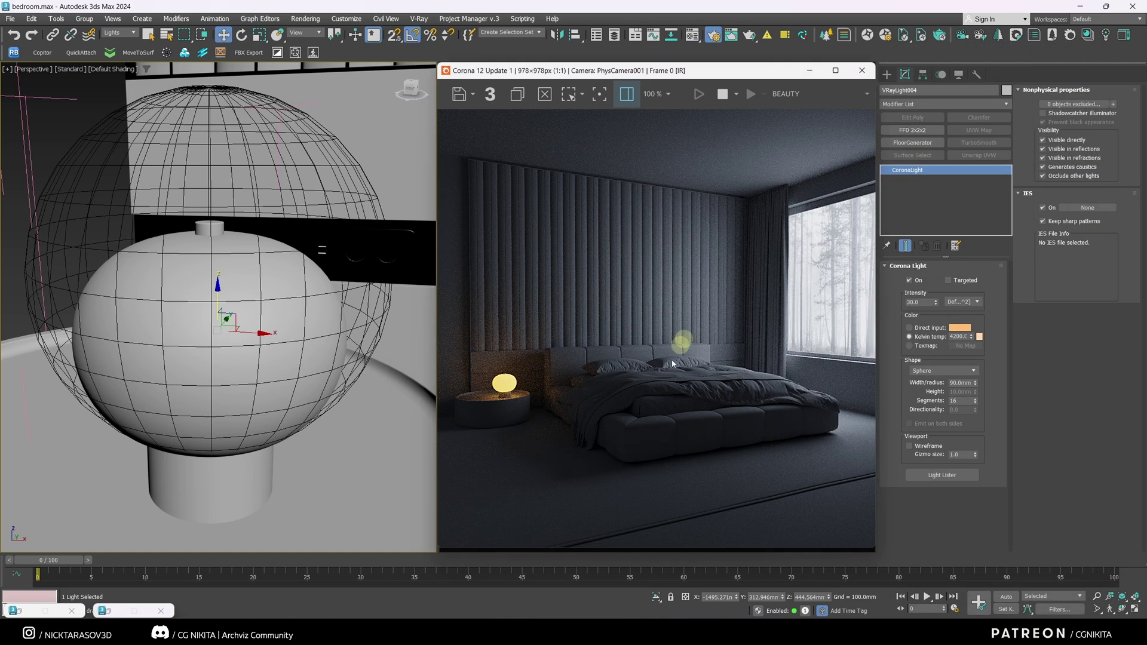
Check the exclude list of VRayLight005, the sphere light surrounding the bedside lamp, and turn that light on.
left_click(382, 314)
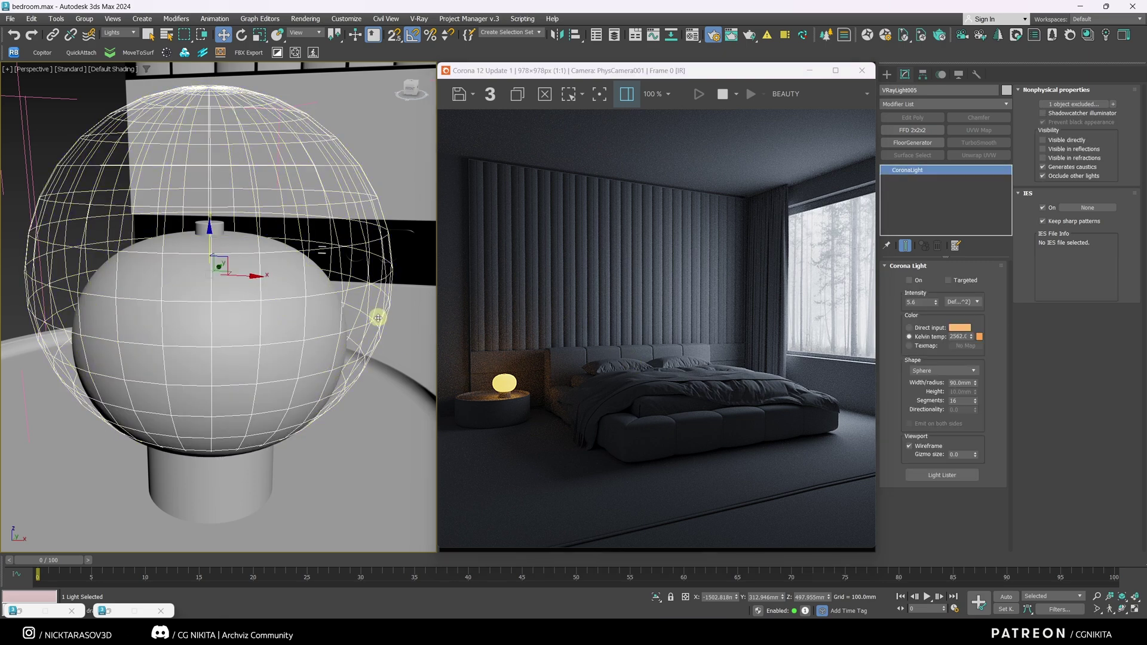
scroll(377, 317, "down", 6)
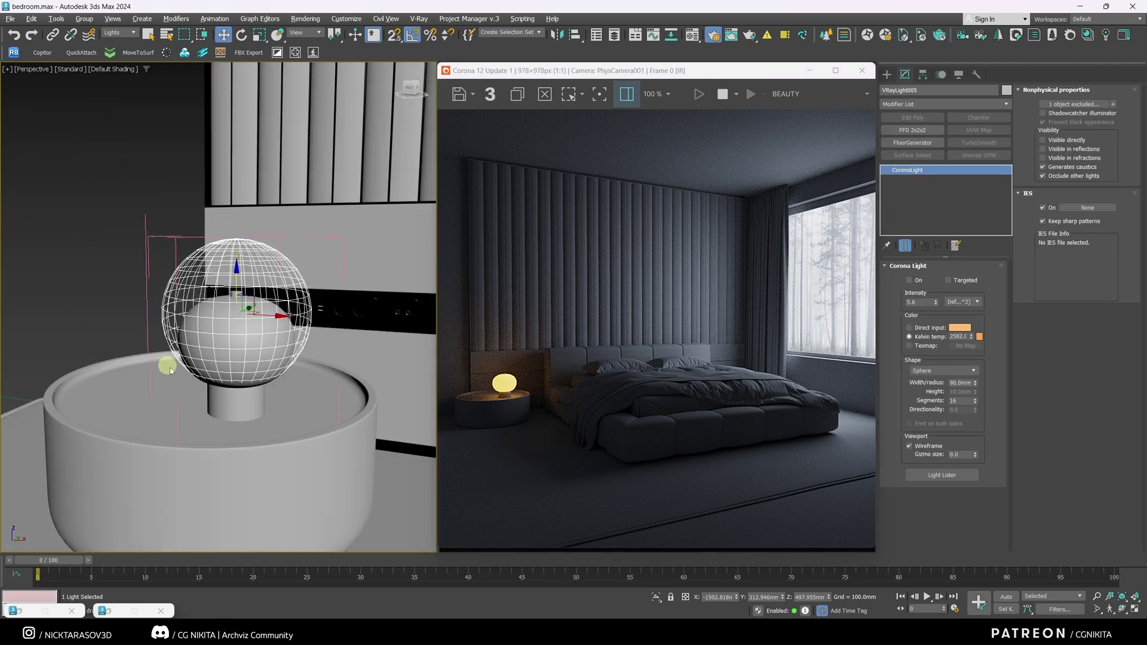
scroll(239, 351, "up", 2)
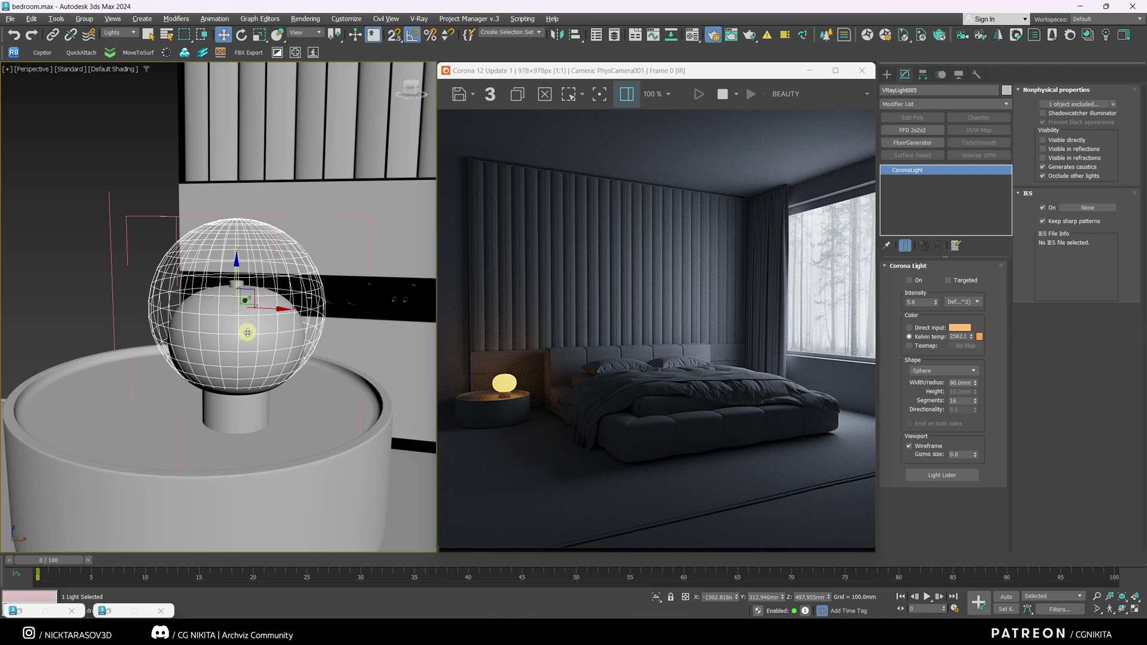
left_click(1094, 102)
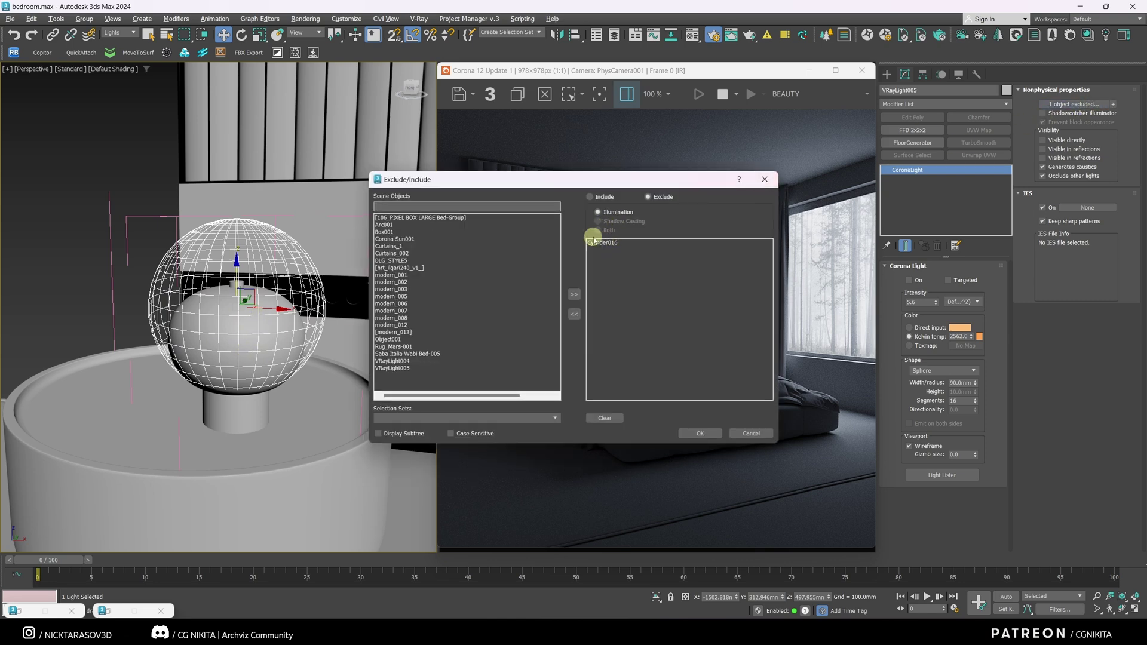
left_click(765, 180)
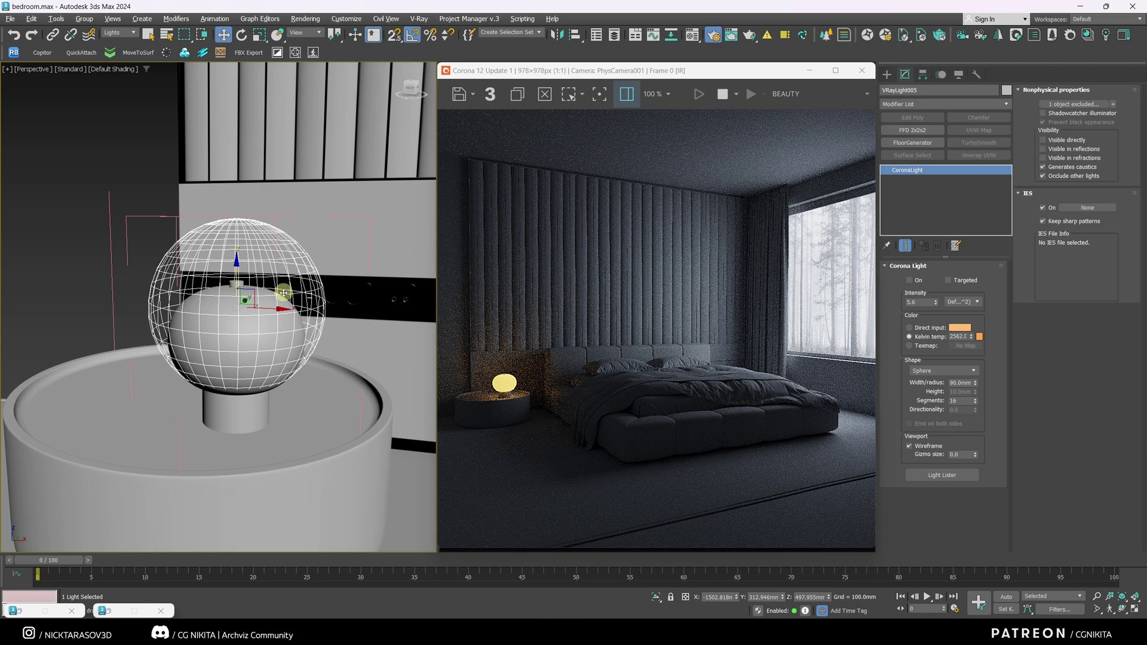
left_click(909, 281)
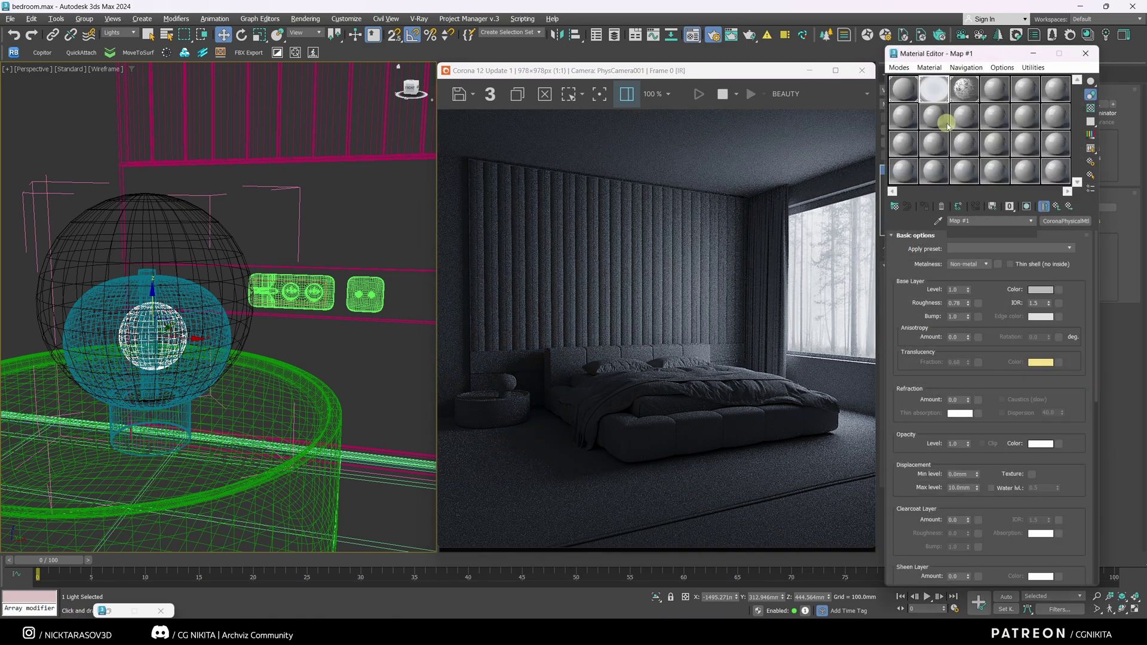
Select Corona Sun001 outside the bedroom and turn it on.
left_click_drag(988, 389, 905, 392)
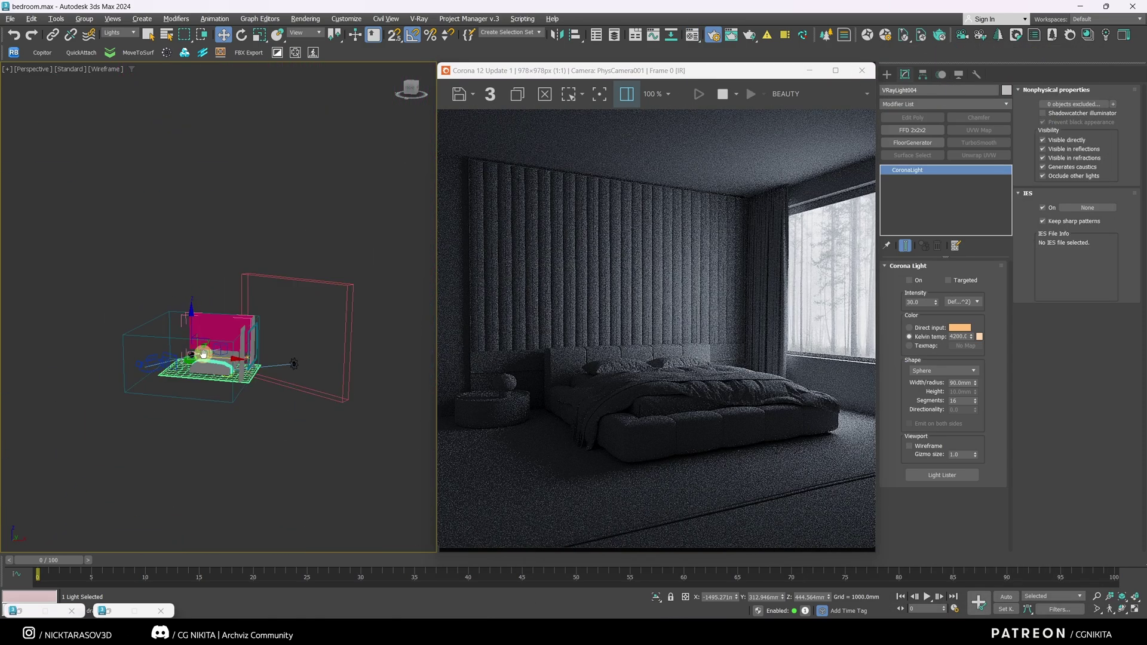
scroll(261, 404, "up", 6)
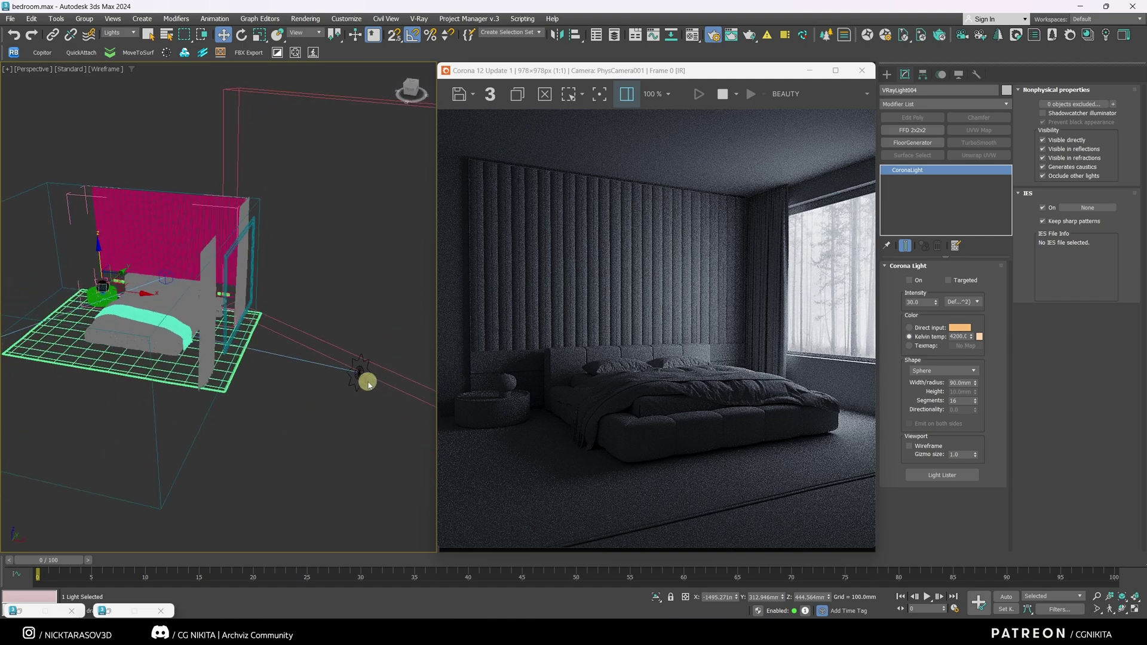
left_click(362, 376)
left_click(909, 280)
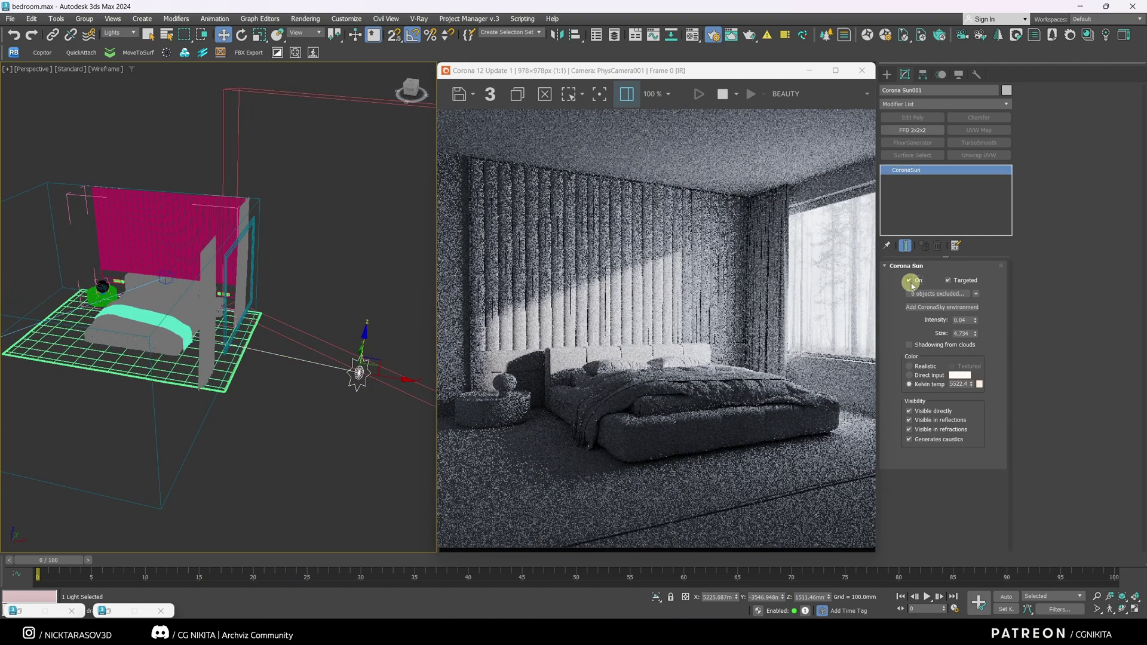
Set the Corona Sun's size to 10.084, its intensity to 0.02 and its Kelvin temperature to about 4163.
left_click(972, 334)
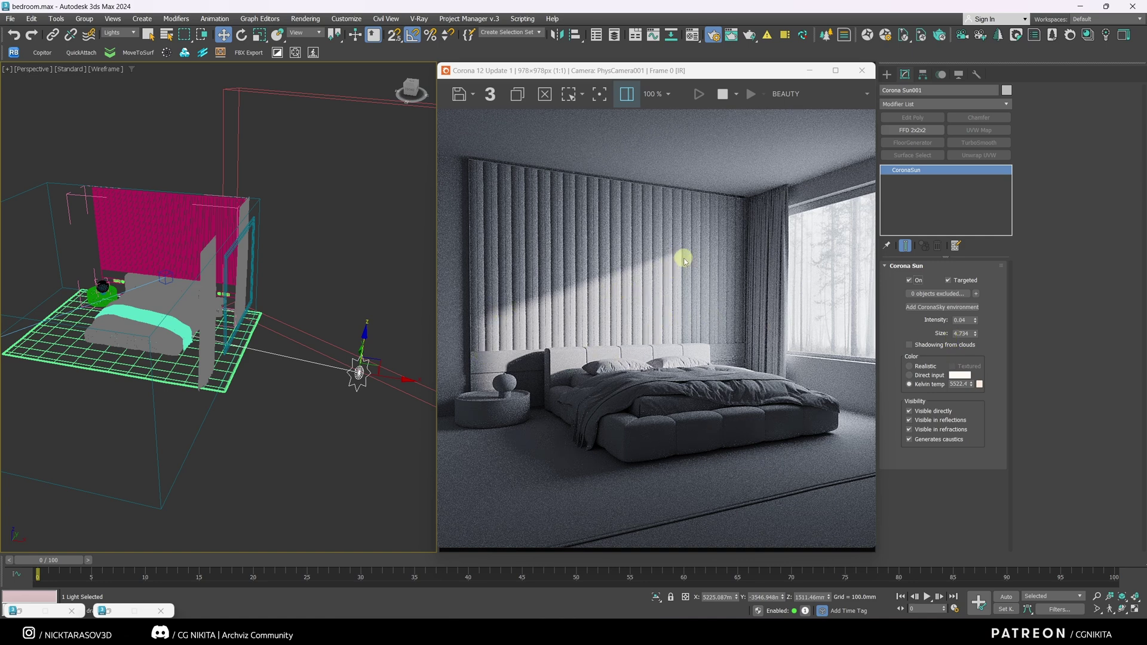
mouse_move(975, 333)
left_mouse_down()
mouse_move(975, 282)
mouse_move(975, 323)
left_mouse_up()
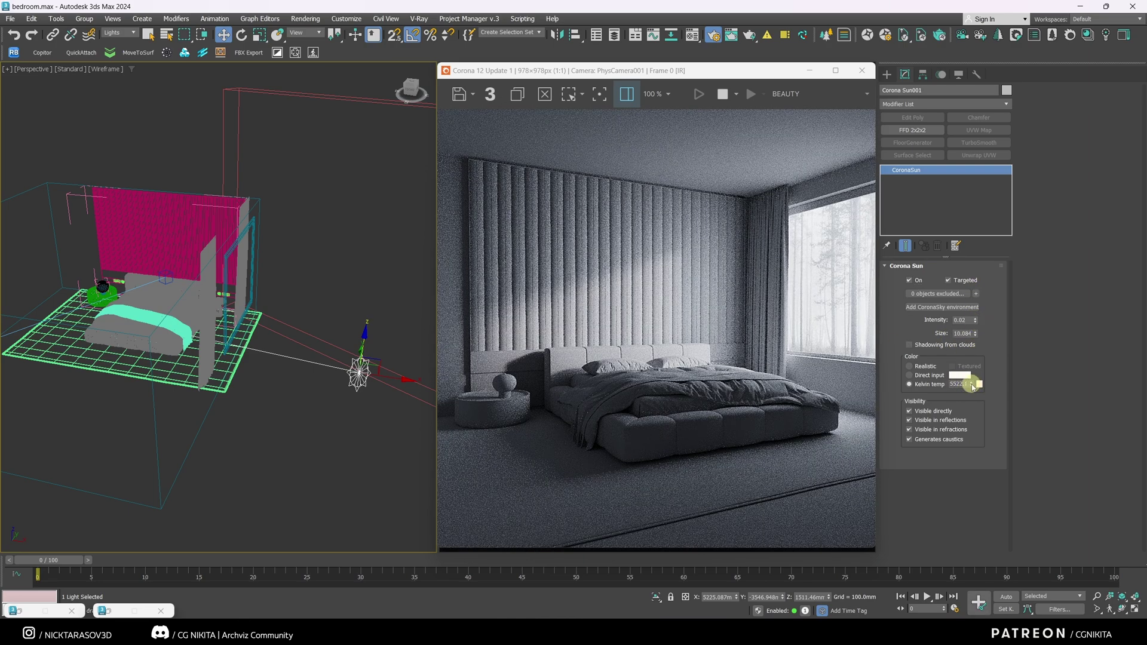
left_click_drag(973, 386, 972, 412)
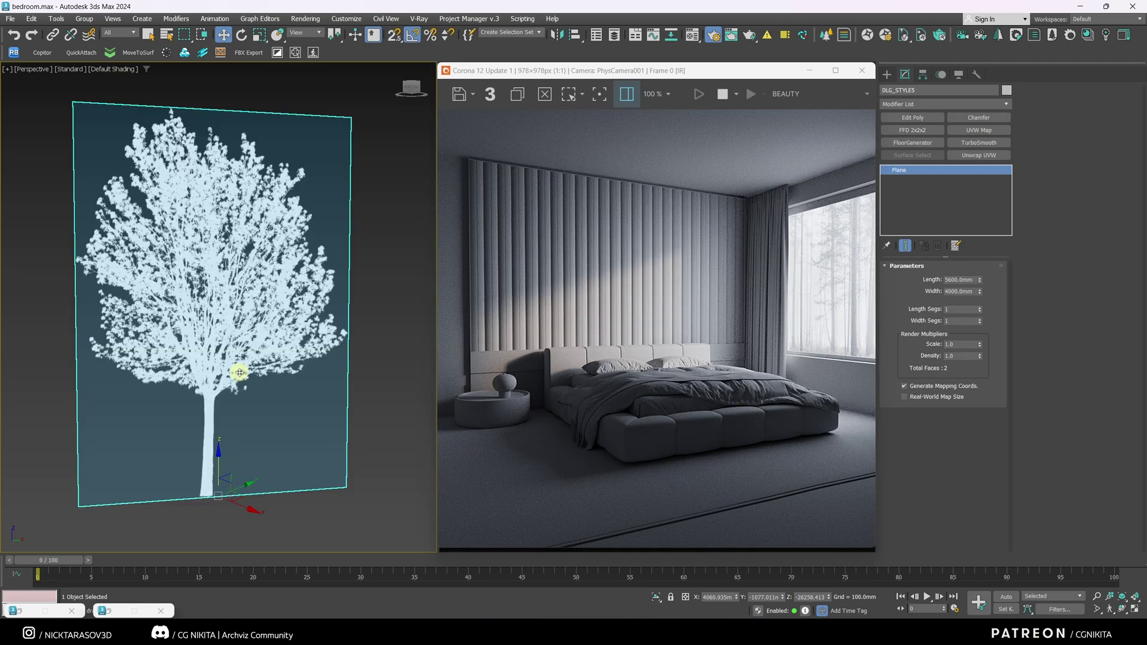
Examine the full bitmap image of the tree plane's DLG_Style5 material and put the Material Editor away.
key("m")
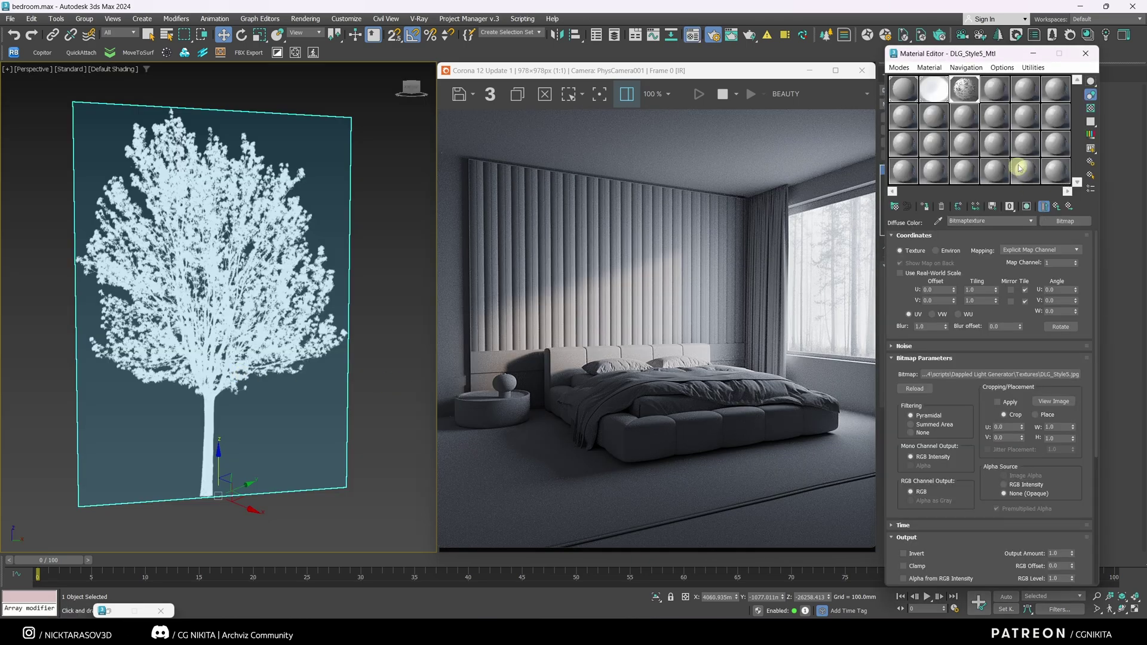
left_click(1057, 403)
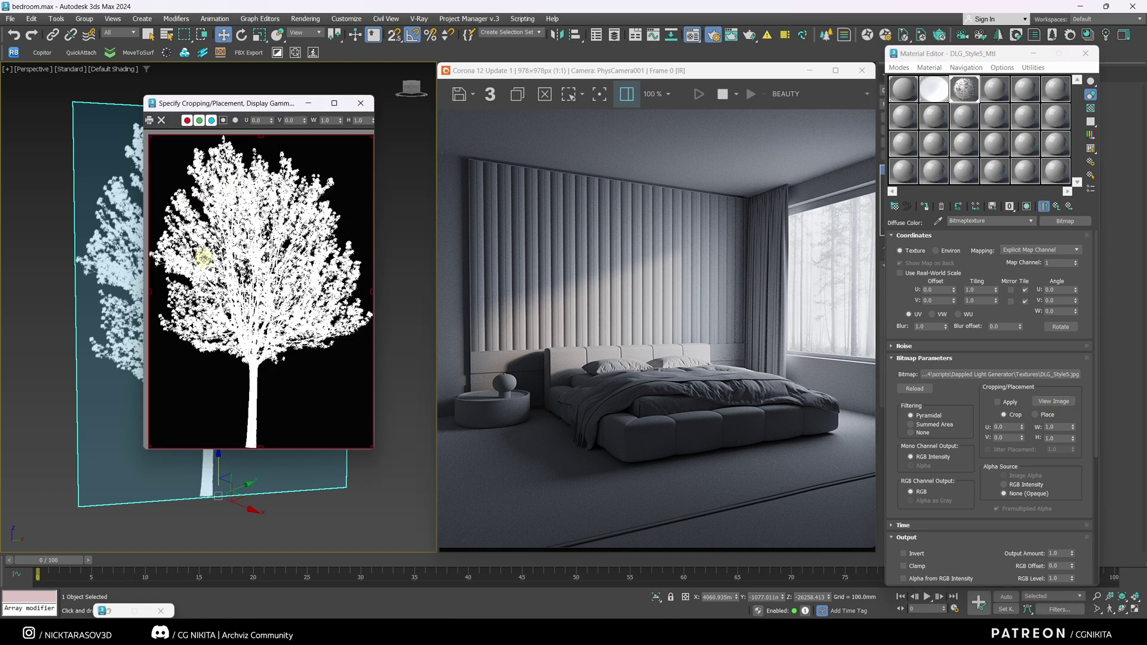
left_click(361, 102)
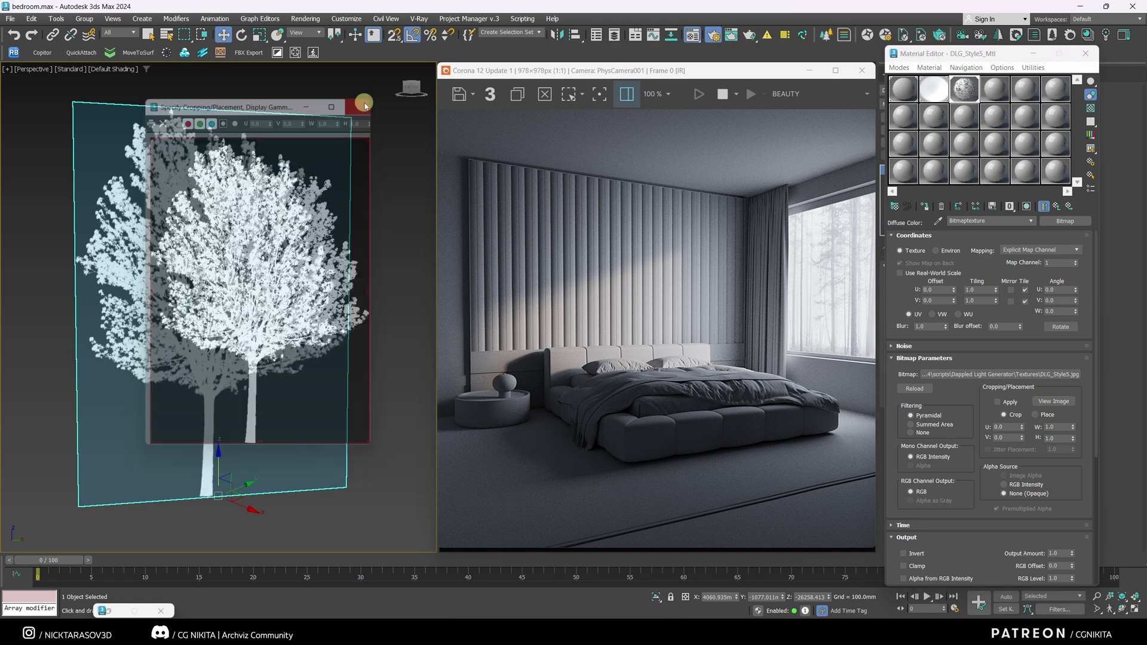
left_click(1033, 53)
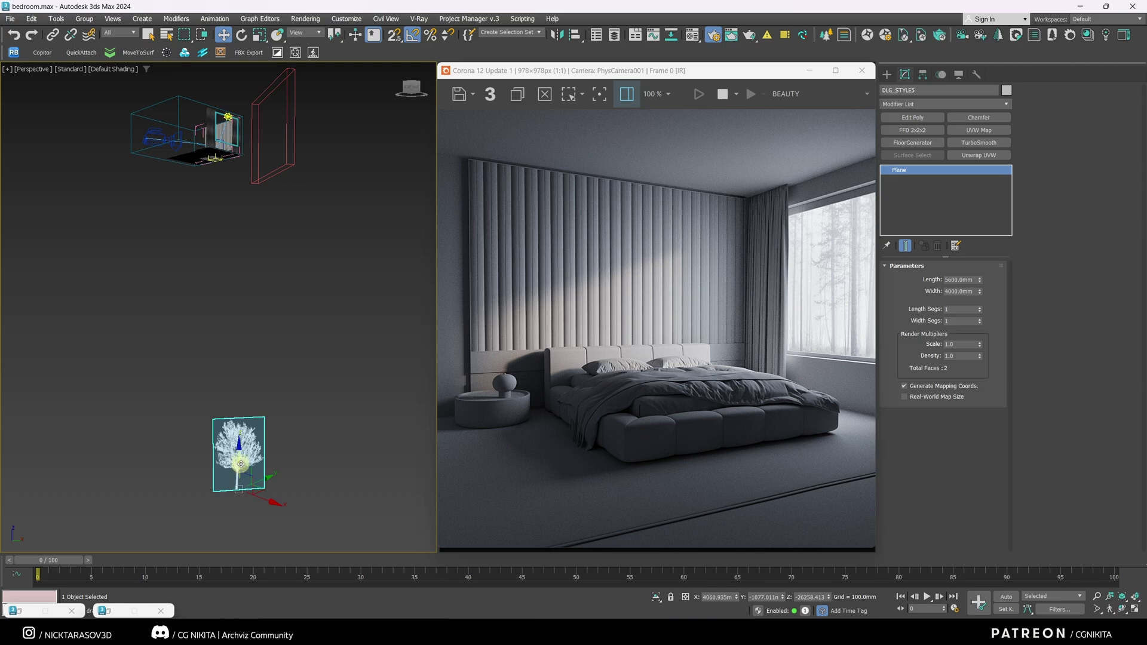
Move the DLG_STYLE5 tree plane up into the sunlight's path, between the Corona Sun and the bedroom window.
left_click_drag(240, 464, 238, 161)
key("z")
middle_click_drag(237, 217, 270, 312, "alt")
scroll(263, 241, "down", 5)
middle_click_drag(269, 363, 241, 380, "alt")
left_click_drag(258, 368, 239, 375)
middle_click_drag(239, 375, 263, 350, "alt")
left_click_drag(227, 365, 228, 320)
scroll(616, 323, "up", 1)
scroll(619, 334, "down", 1)
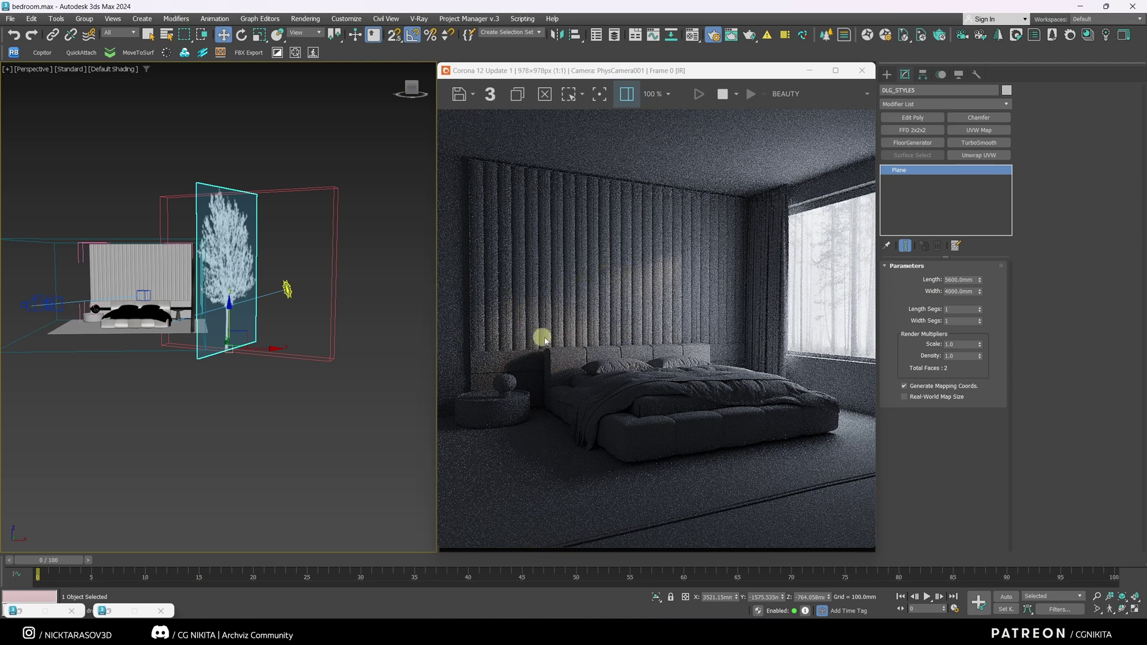
Reduce the size of the Corona Sun behind the tree plane.
left_click(287, 291)
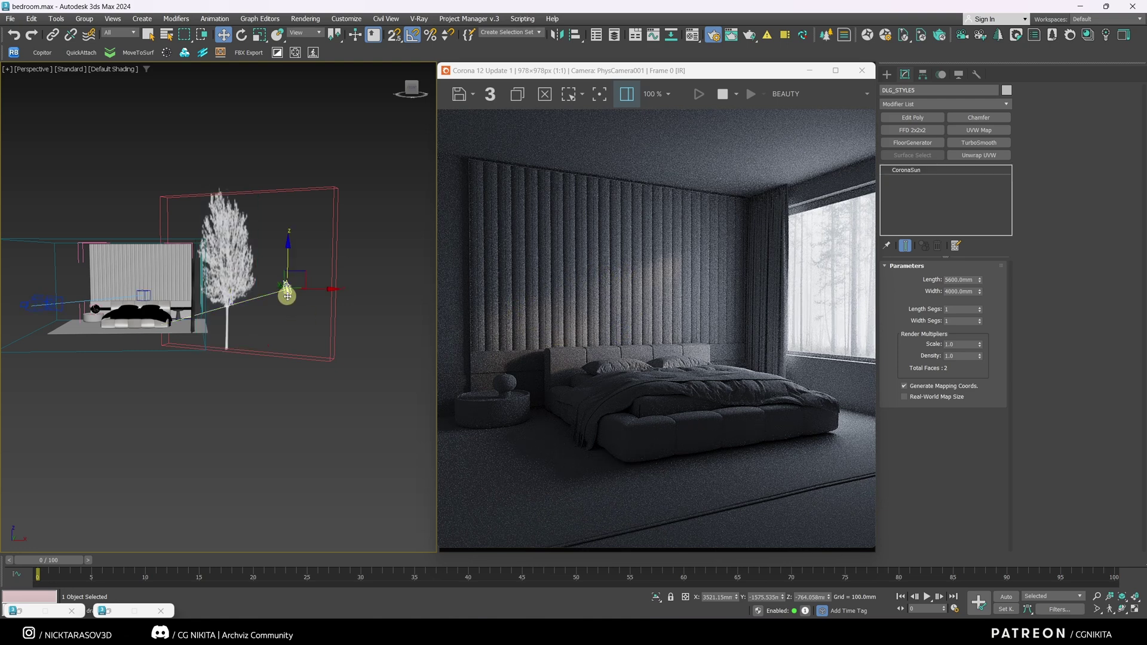
left_click_drag(975, 335, 974, 362)
scroll(615, 304, "up", 1)
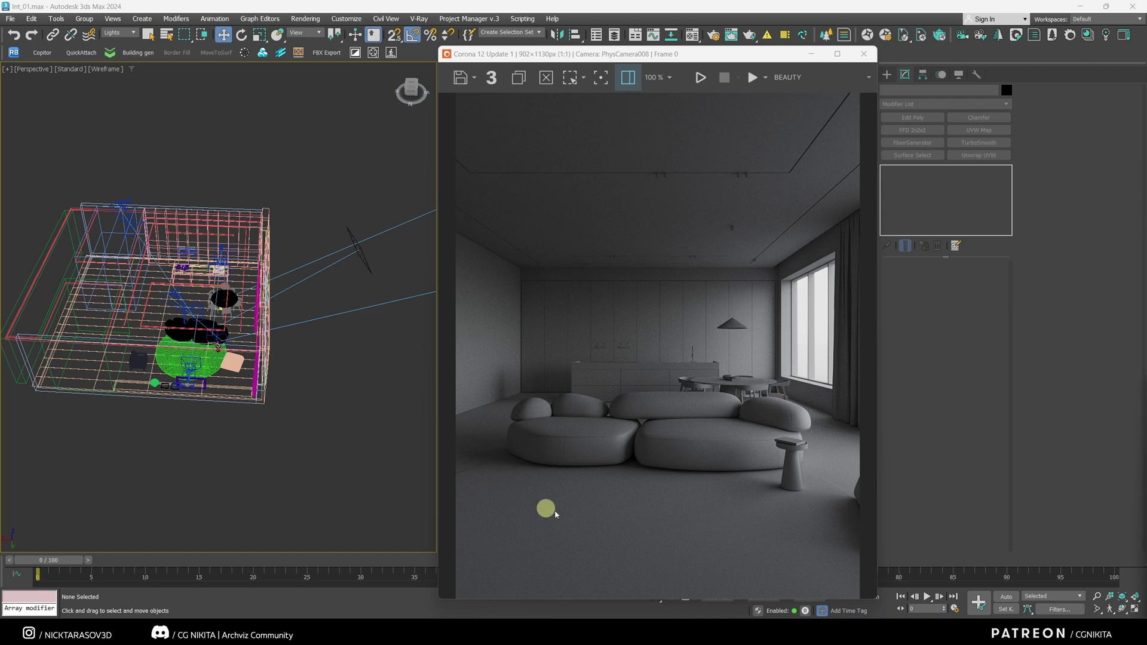
Create a rectangular CoronaLight outside the living room windows and show its parameters.
middle_click_drag(315, 322, 229, 327, "alt")
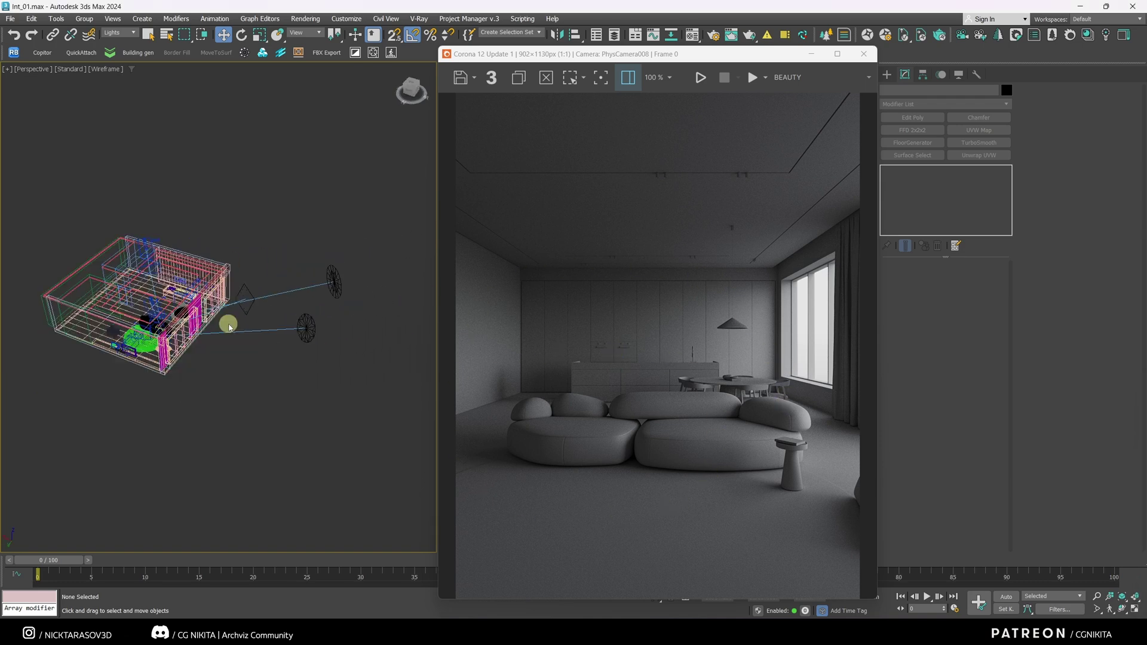
left_click(888, 74)
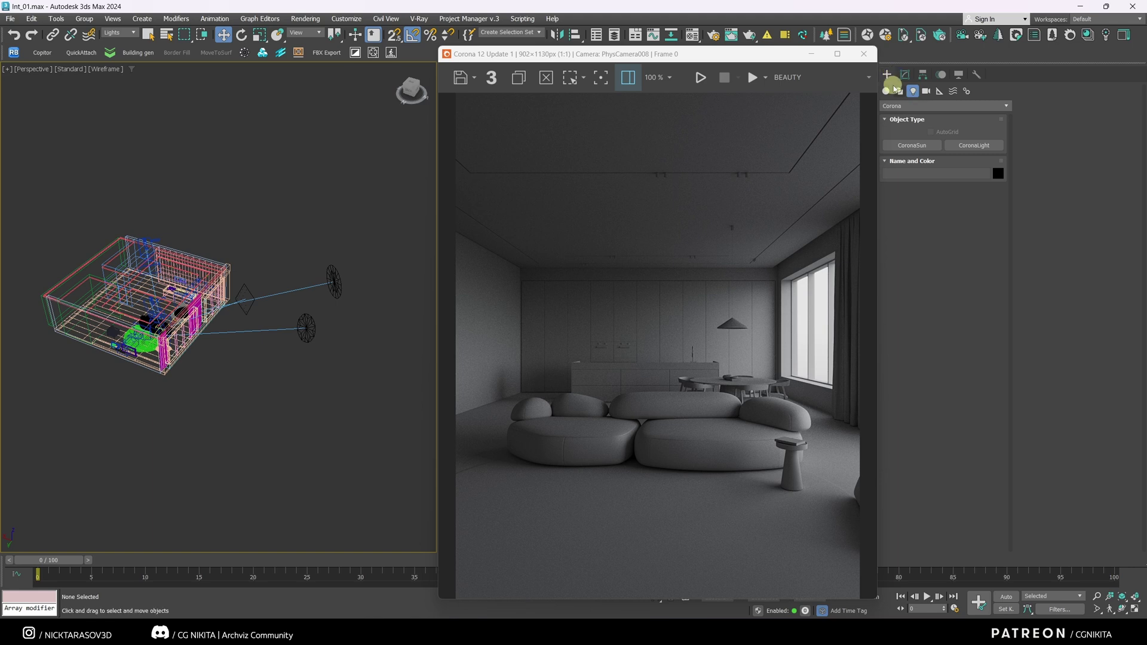
left_click(971, 145)
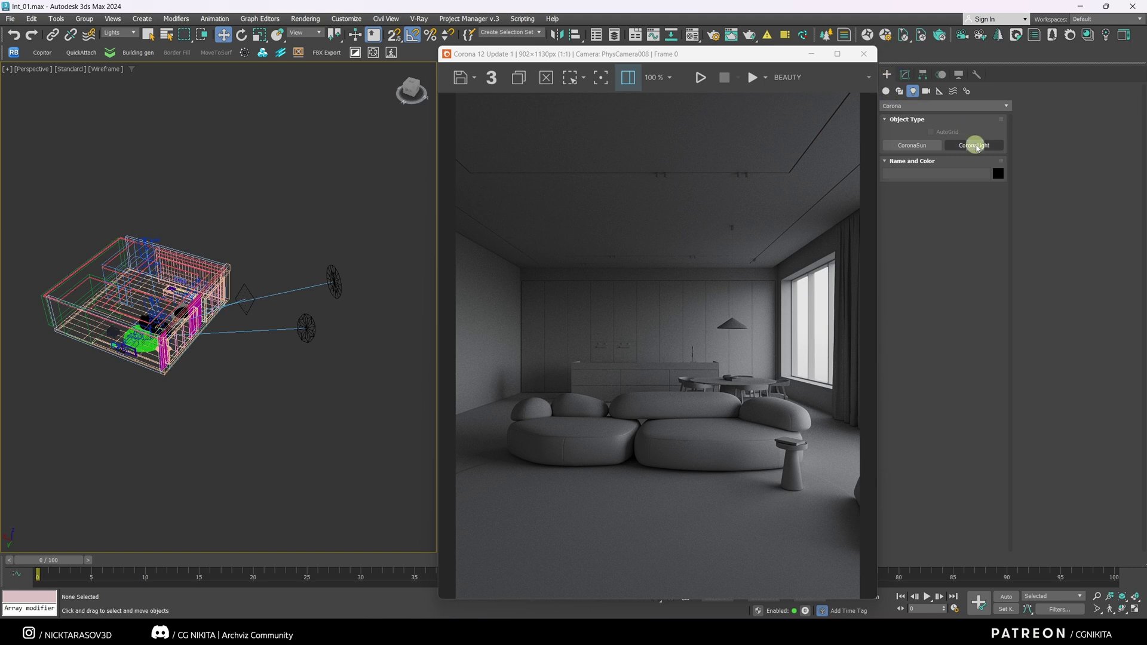
left_click_drag(303, 394, 336, 417)
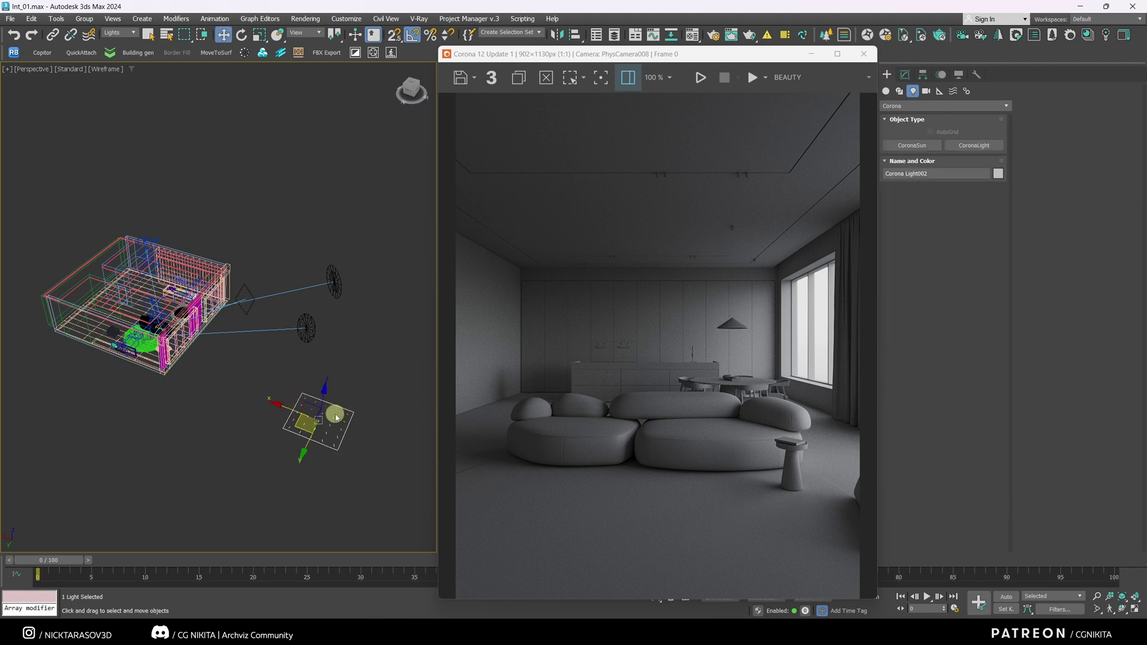
left_click(906, 74)
Rotate the new Corona light upright beside the building in shaded display and have it turned on.
key("e")
middle_click_drag(323, 407, 364, 389, "alt")
key("F3")
left_click(909, 280)
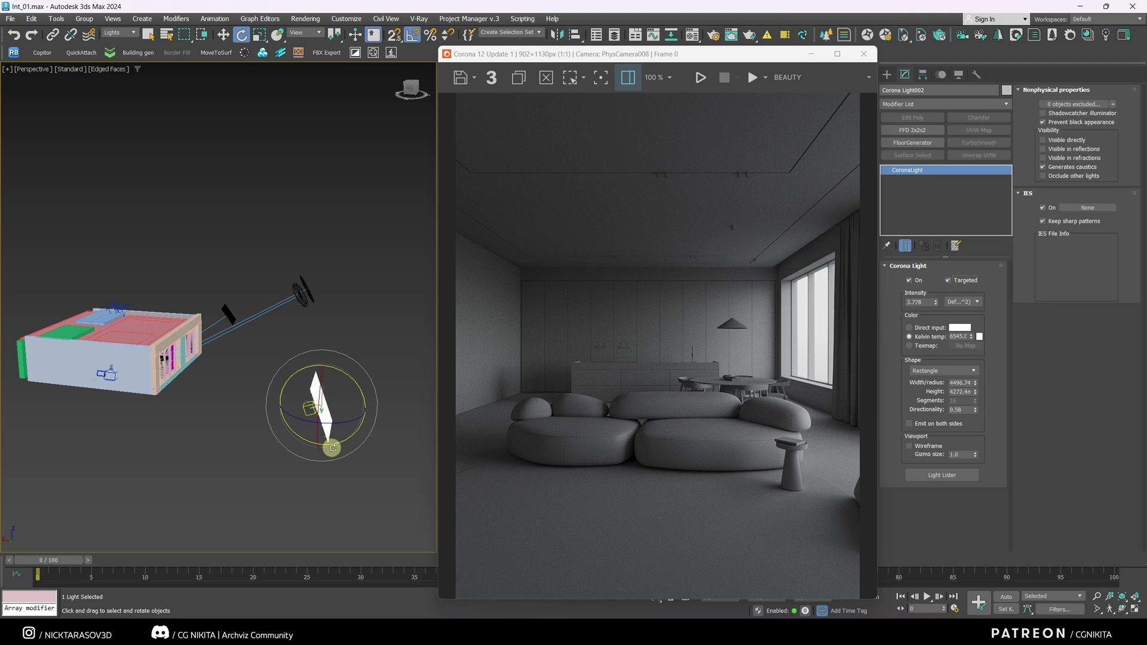
Move the Corona light closer to the windows, place its target inside the room, and return to wireframe display.
key("w")
mouse_move(328, 442)
middle_mouse_down("alt")
mouse_move(332, 421)
mouse_move(334, 434)
middle_mouse_up("alt")
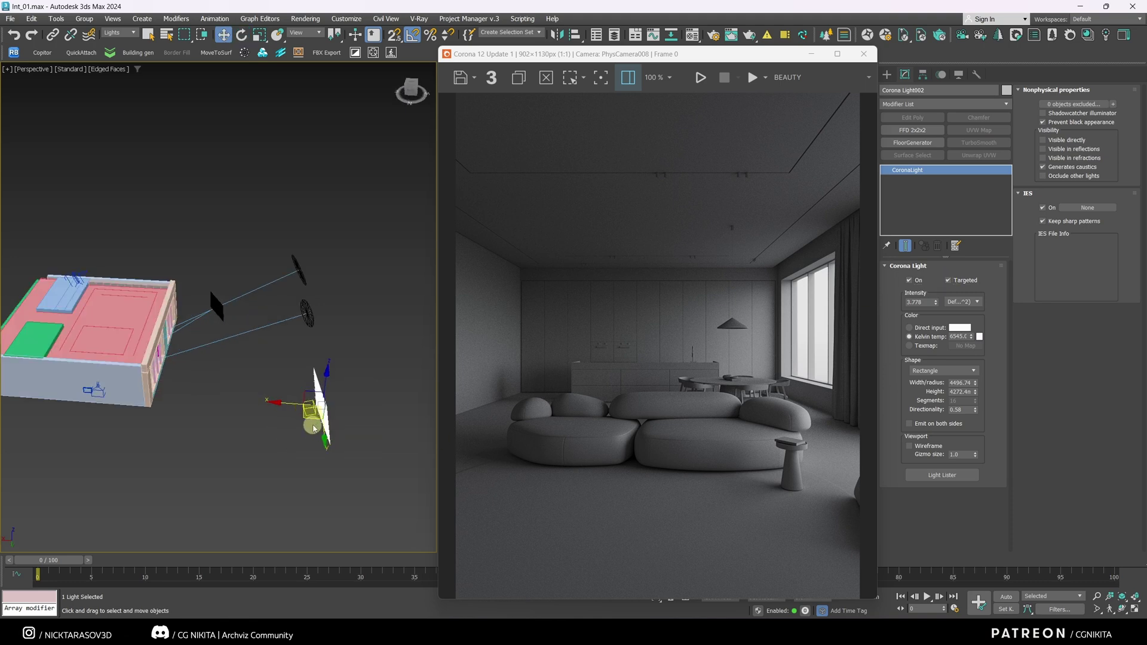
left_click_drag(312, 423, 238, 365)
left_click(314, 408)
left_click_drag(315, 409, 114, 383)
key("F3")
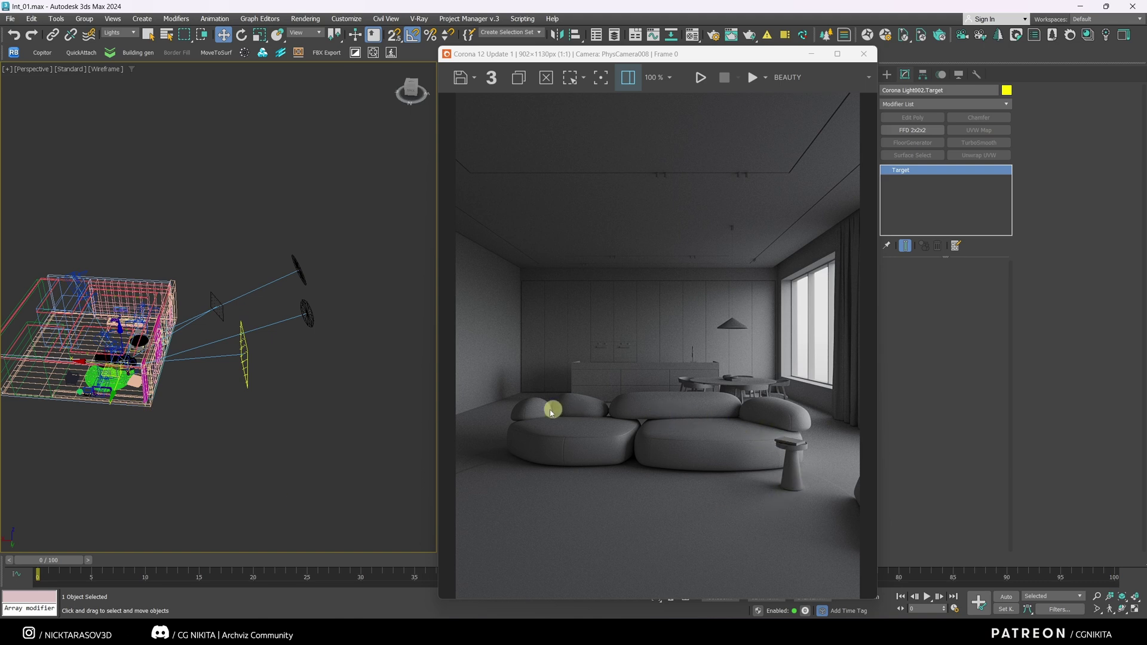
Position the Corona light's target over the sofa in the living room.
middle_click_drag(173, 383, 239, 420)
scroll(198, 389, "up", 4)
scroll(200, 390, "down", 2)
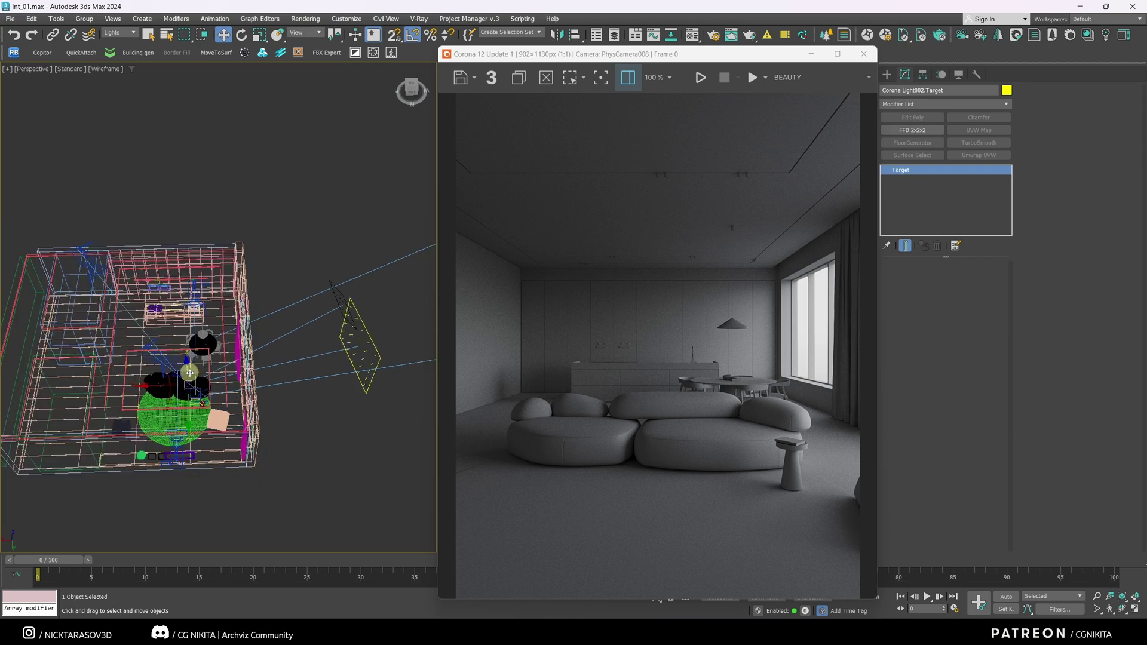
left_click(125, 34)
left_click(114, 63)
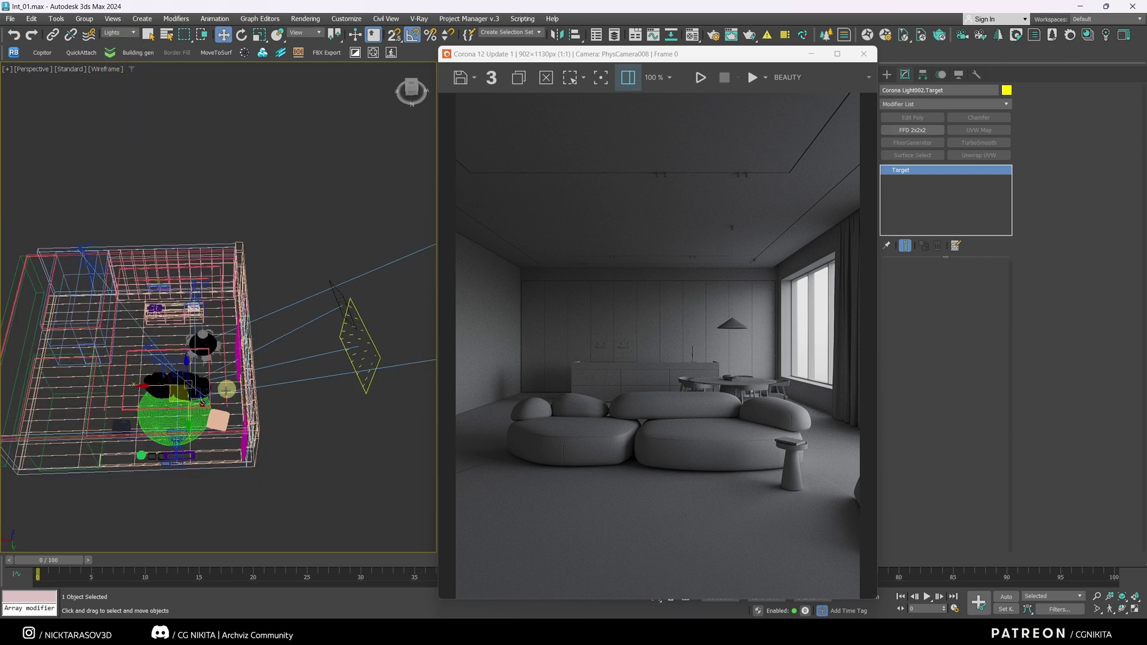
mouse_move(193, 394)
middle_mouse_down("alt")
mouse_move(183, 386)
mouse_move(189, 411)
middle_mouse_up("alt")
scroll(190, 396, "up", 5)
left_click_drag(191, 397, 159, 402)
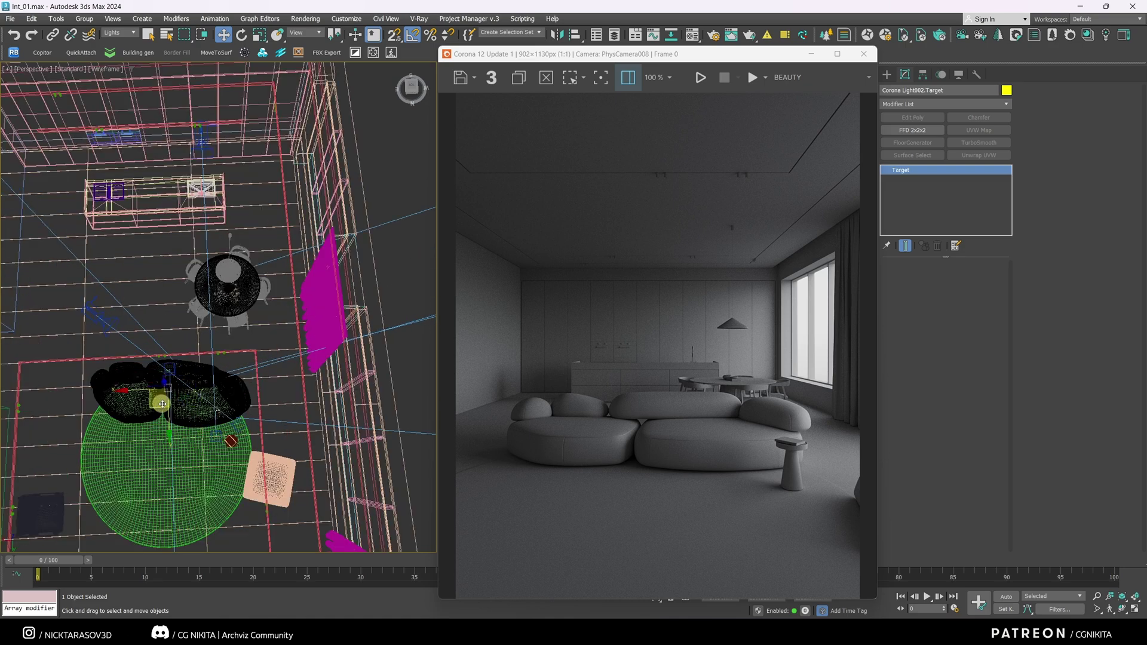
scroll(150, 396, "down", 5)
Reposition the Corona light outside the windows, raised so that it aims down into the room.
left_click(269, 384)
middle_click_drag(335, 382, 262, 365)
middle_click_drag(261, 365, 303, 359)
left_click_drag(303, 358, 302, 385)
middle_click_drag(302, 385, 310, 341, "alt")
left_click_drag(315, 346, 312, 285)
middle_click_drag(312, 286, 286, 352, "alt")
Reset the light's directionality to 0 and start interactive rendering of the living room.
right_click(977, 411)
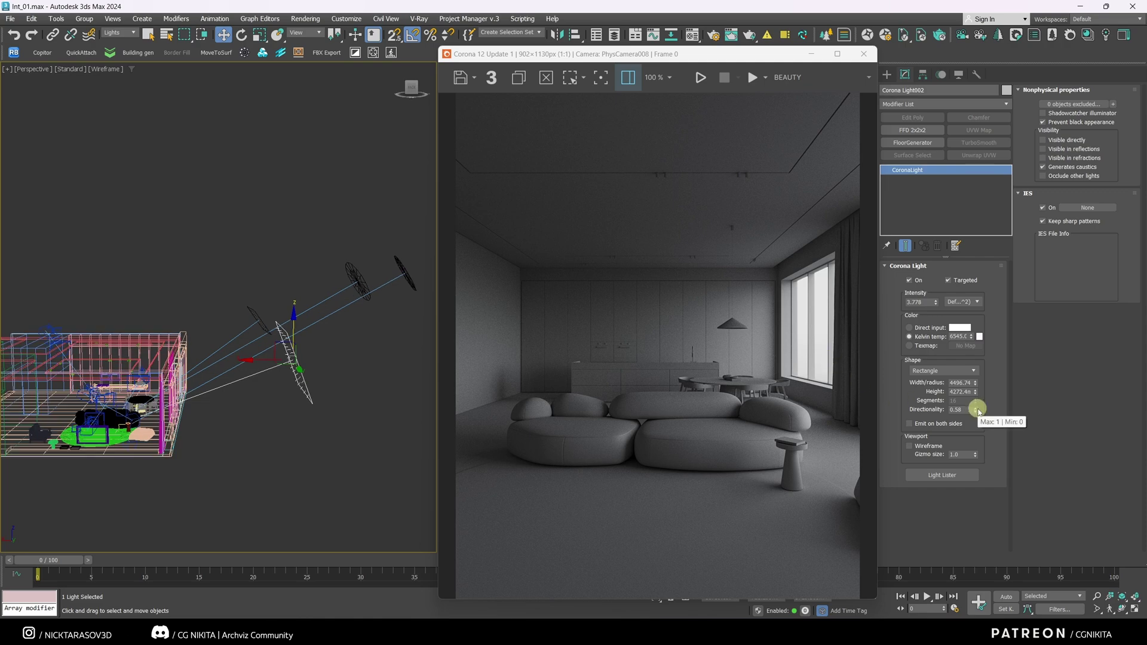
left_click(702, 79)
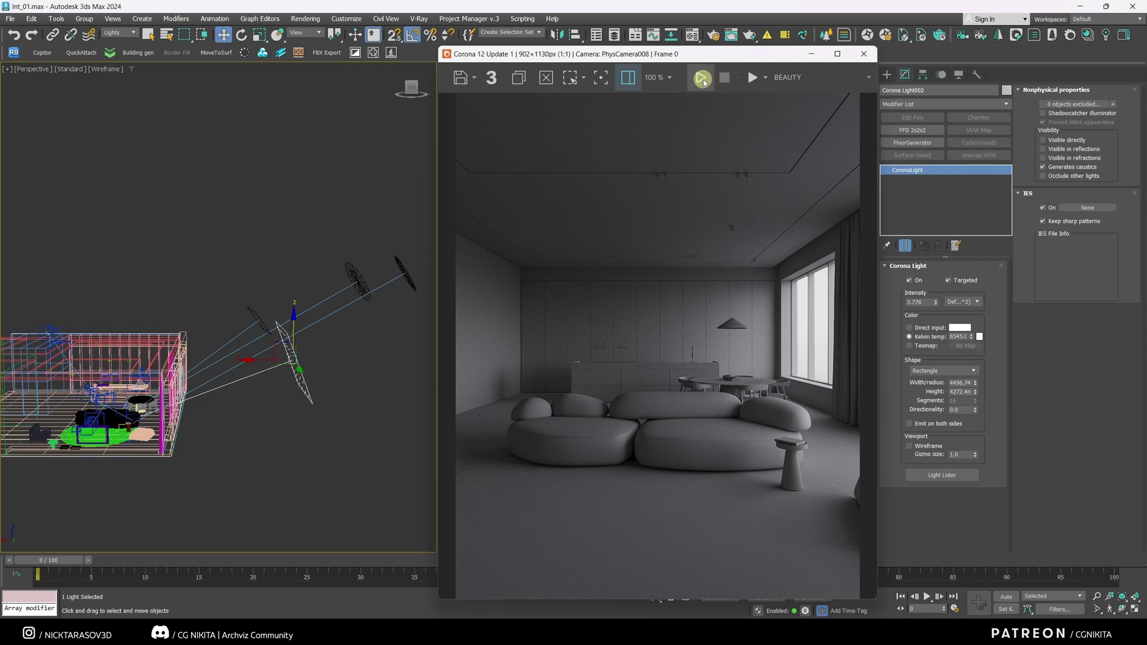
left_click(702, 79)
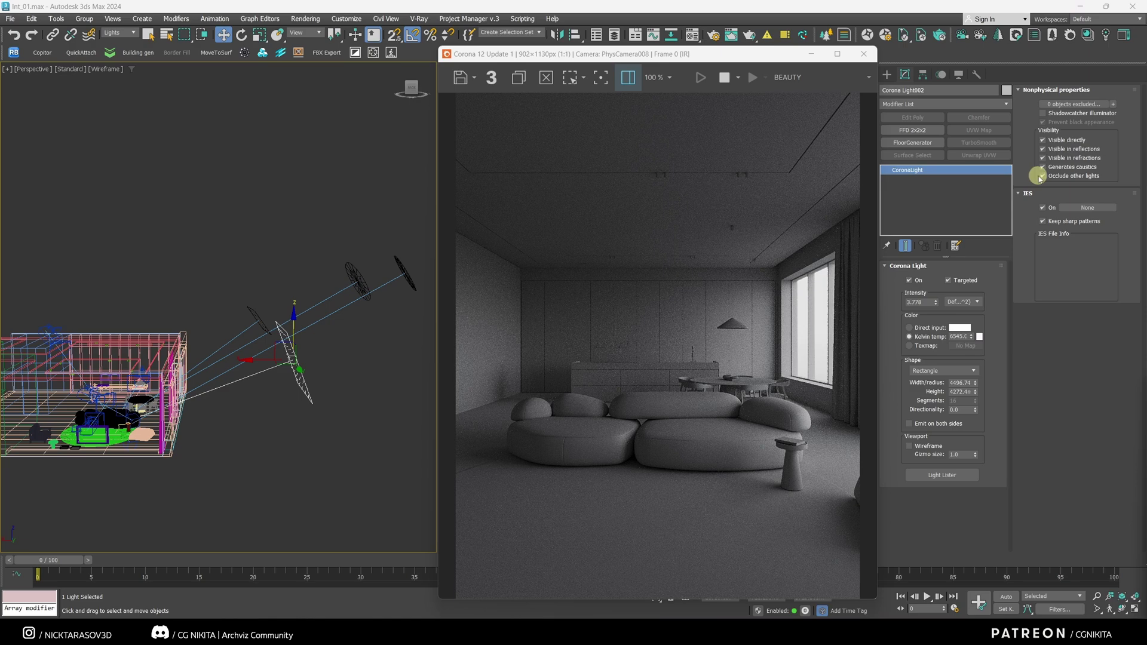
Make the light visible directly, in reflections and in refractions, turn off Occlude other lights, and raise its intensity to 13.036.
left_click(1042, 176)
left_click_drag(935, 301, 934, 191)
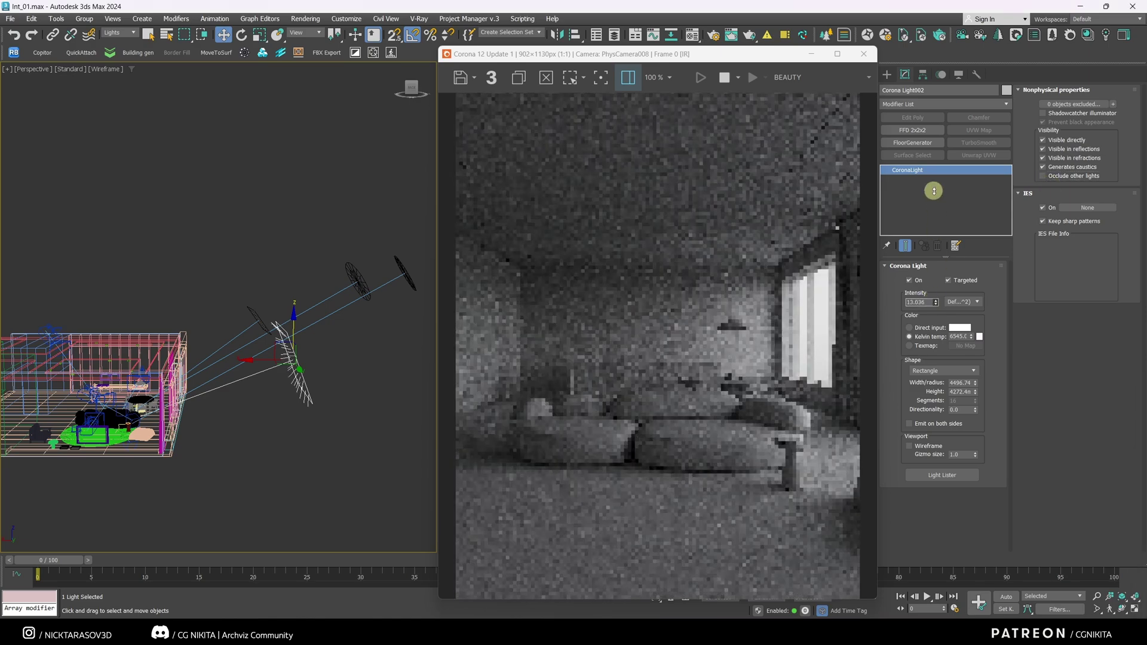
Set the light's directionality to 0.62 and its intensity to 2.868.
middle_click_drag(338, 386, 320, 402, "alt")
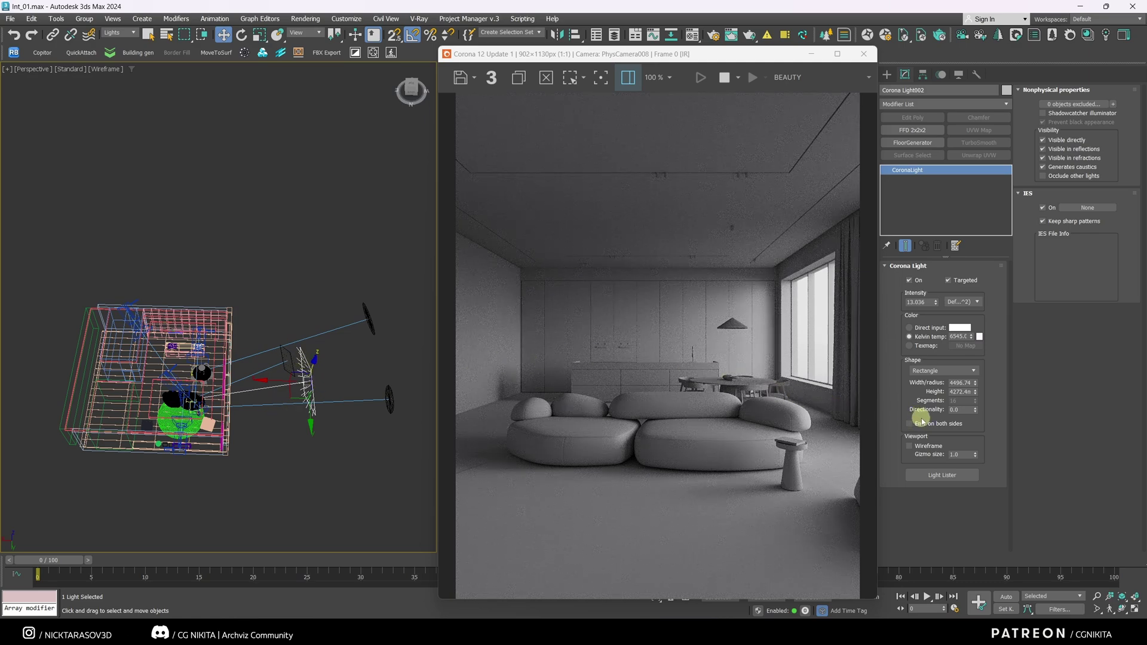
left_click_drag(975, 410, 974, 382)
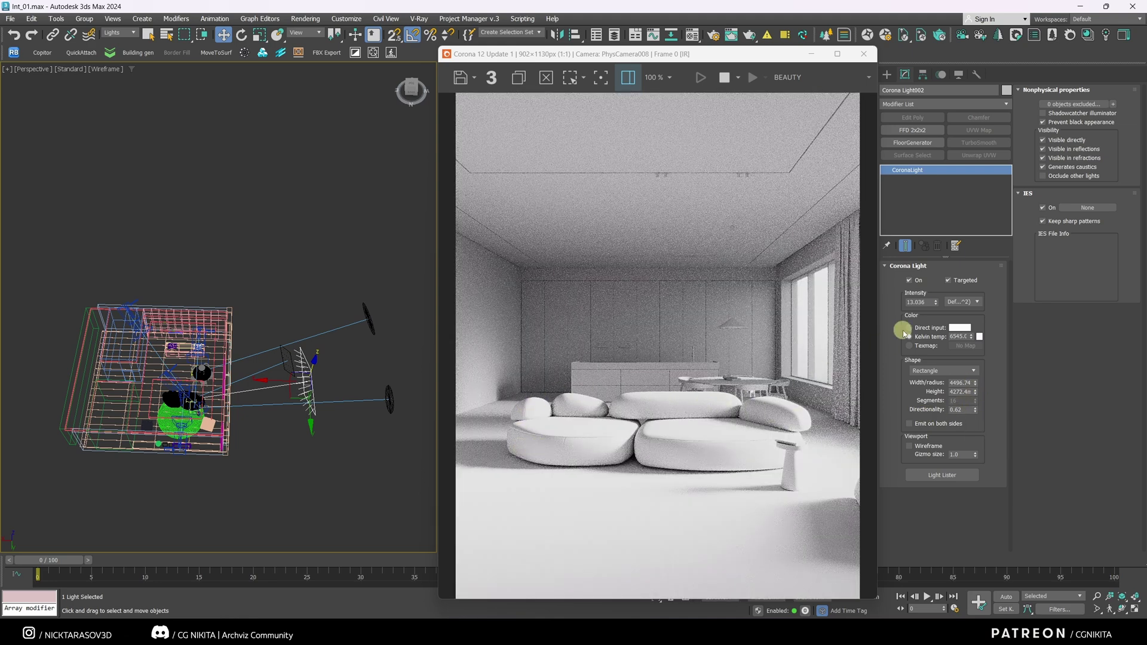
left_click(931, 301)
left_click_drag(935, 303, 936, 338)
Raise the Corona light in the Front view and shift it along the window wall in the Top view.
key("f")
scroll(316, 388, "down", 3)
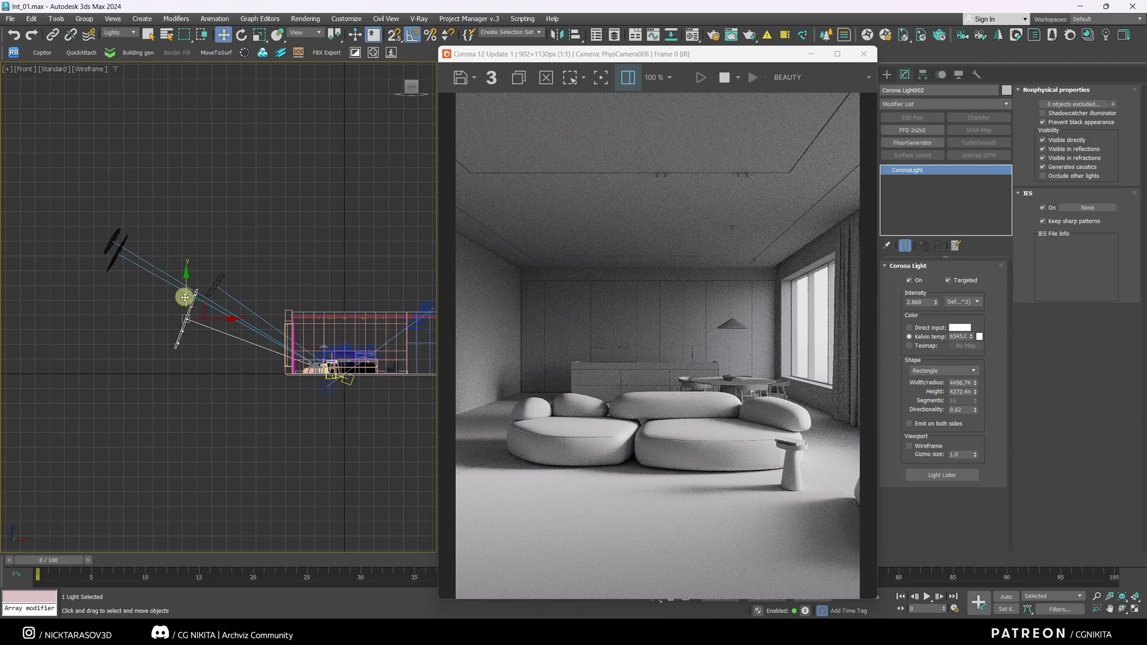
left_click_drag(185, 297, 184, 254)
key("t")
left_click_drag(144, 297, 145, 247)
Lower the Corona light's intensity to 0.5.
left_click_drag(936, 303, 936, 329)
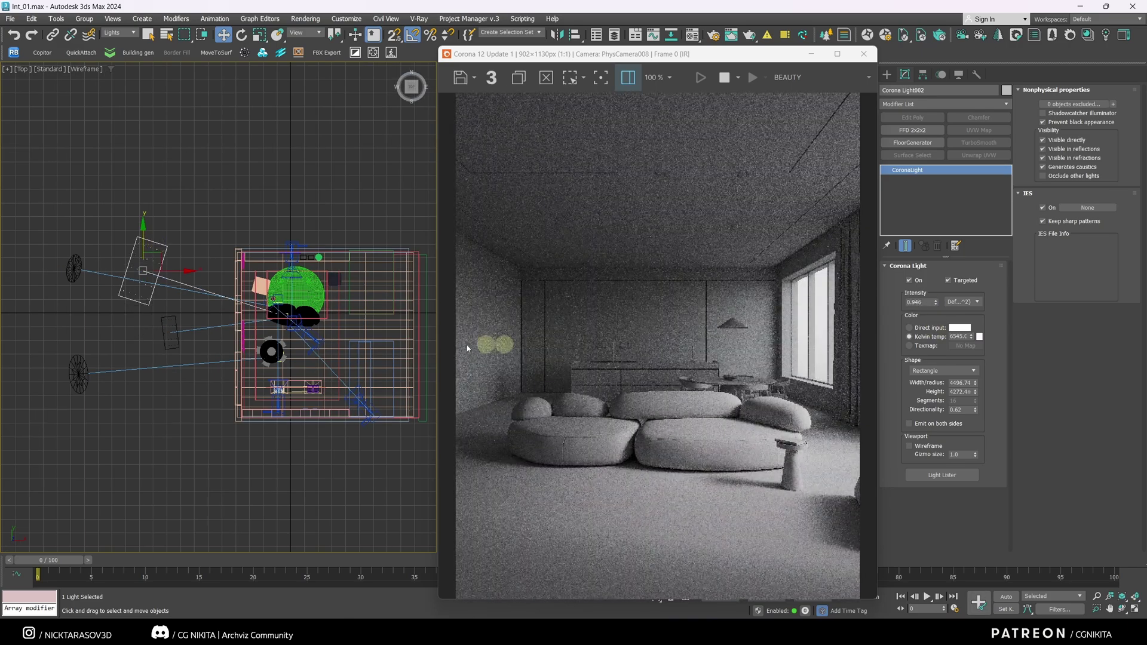
key("f")
double_click(918, 302)
type("0.5")
key("Return")
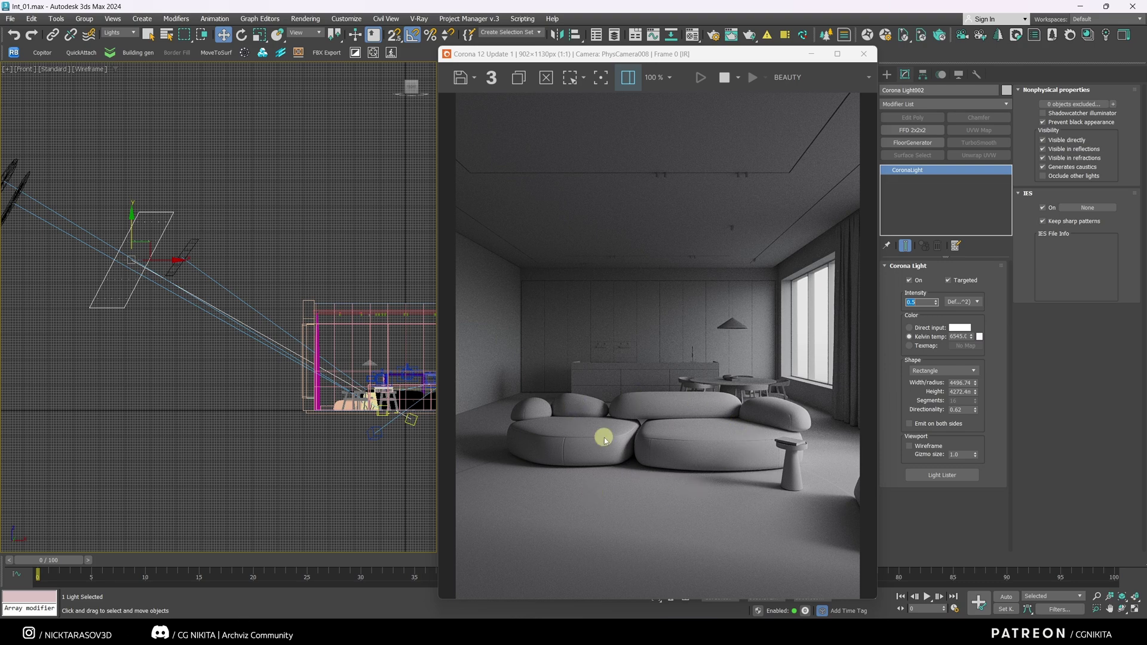
Move the Corona light's target in the Top view from the sofa to the kitchen island.
key("t")
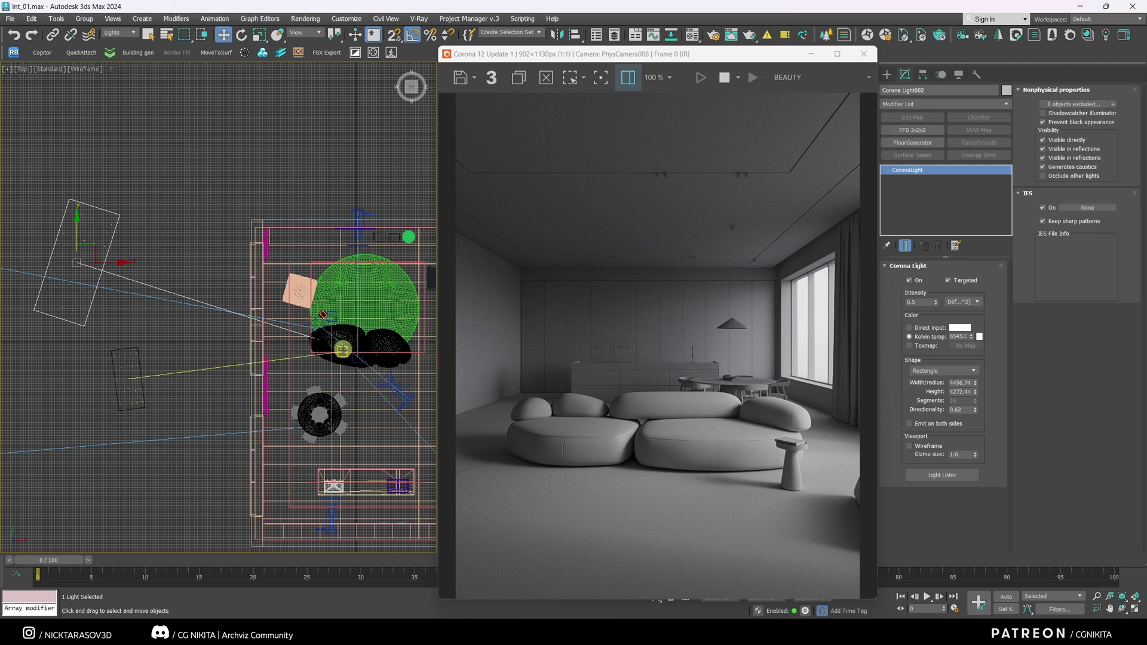
scroll(342, 348, "up", 5)
left_click(393, 352)
scroll(345, 342, "down", 7)
left_click_drag(353, 335, 353, 400)
Move the Corona light between the two round lights in the Top view, raise it slightly in the Front view, and lower its intensity.
left_click(211, 282)
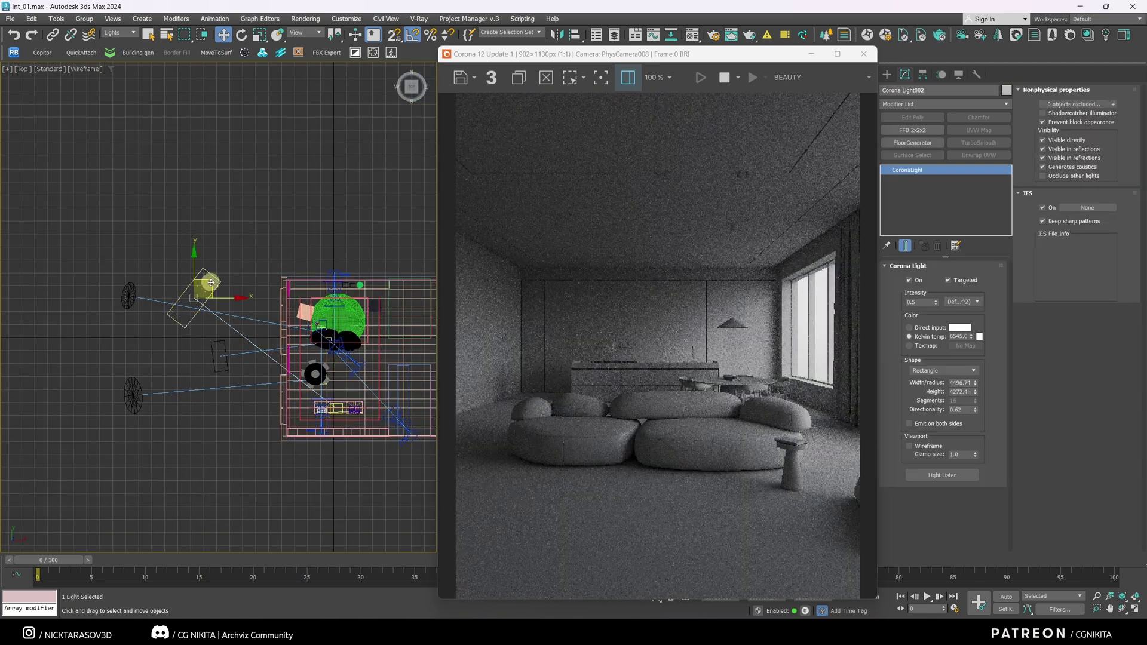
left_click_drag(210, 283, 197, 353)
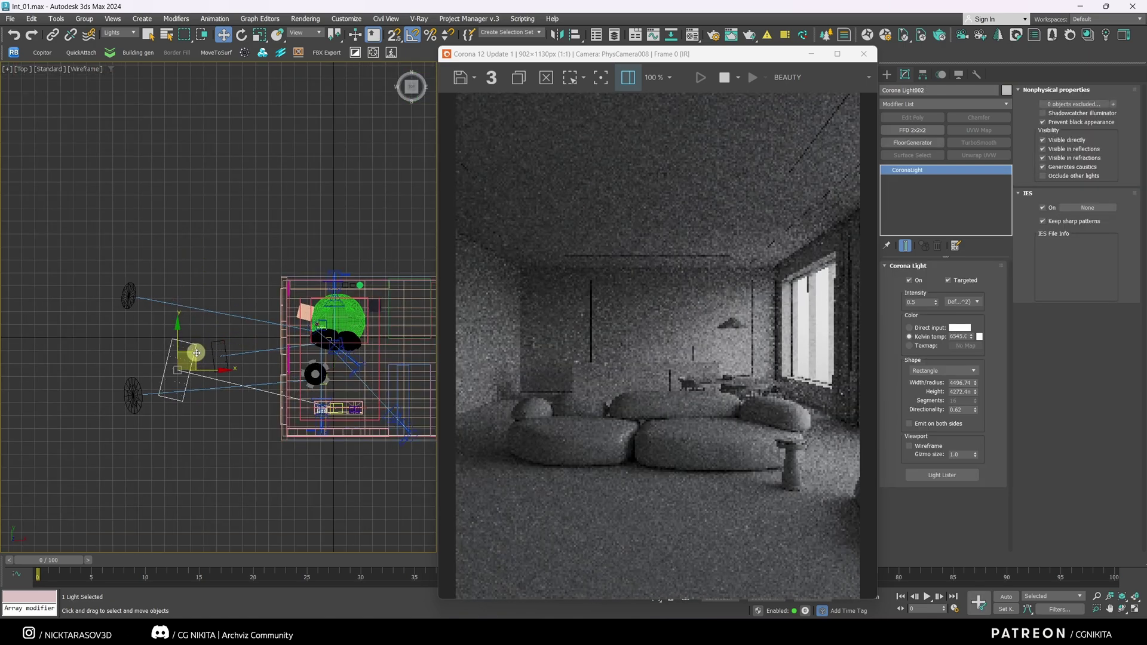
key("f")
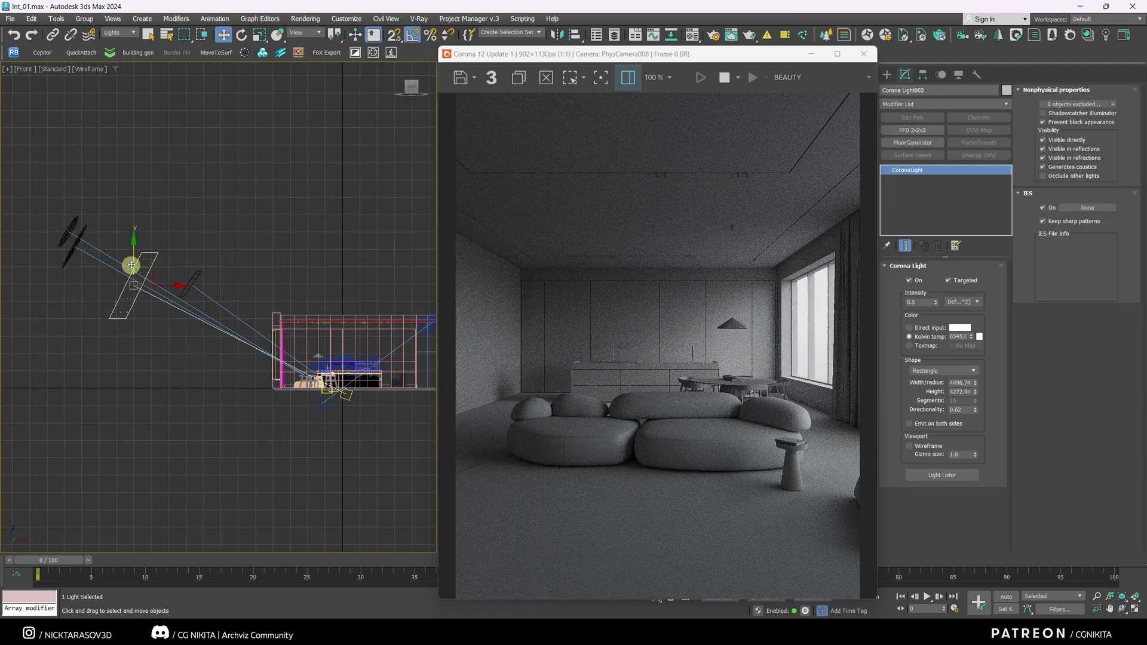
left_click_drag(135, 261, 135, 255)
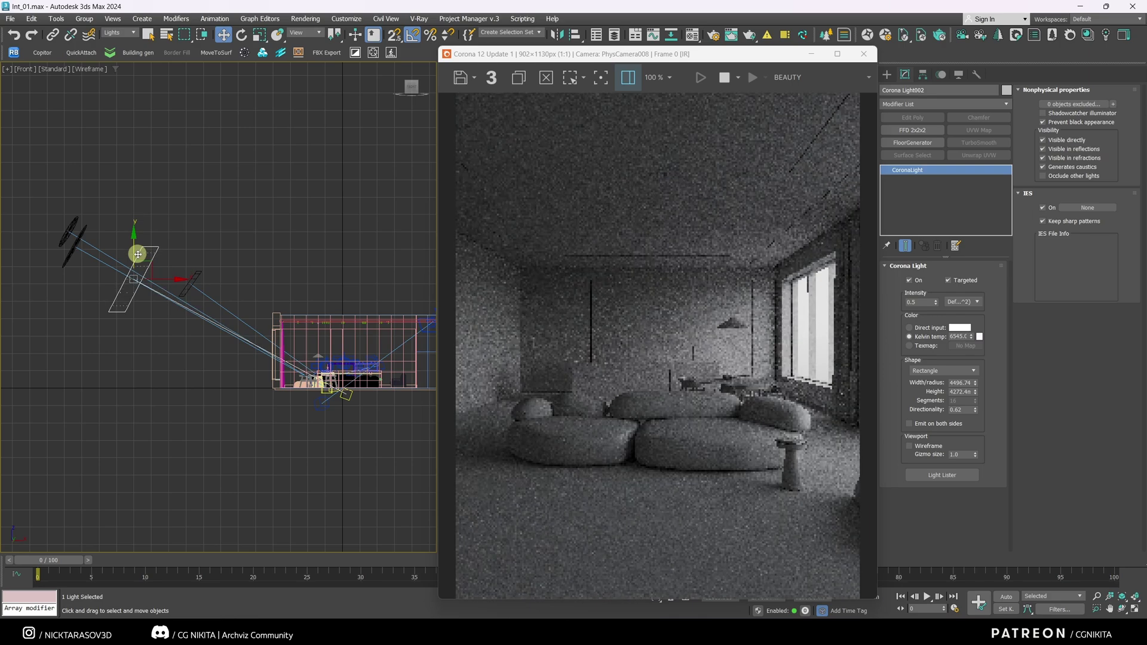
left_click_drag(935, 301, 816, 469)
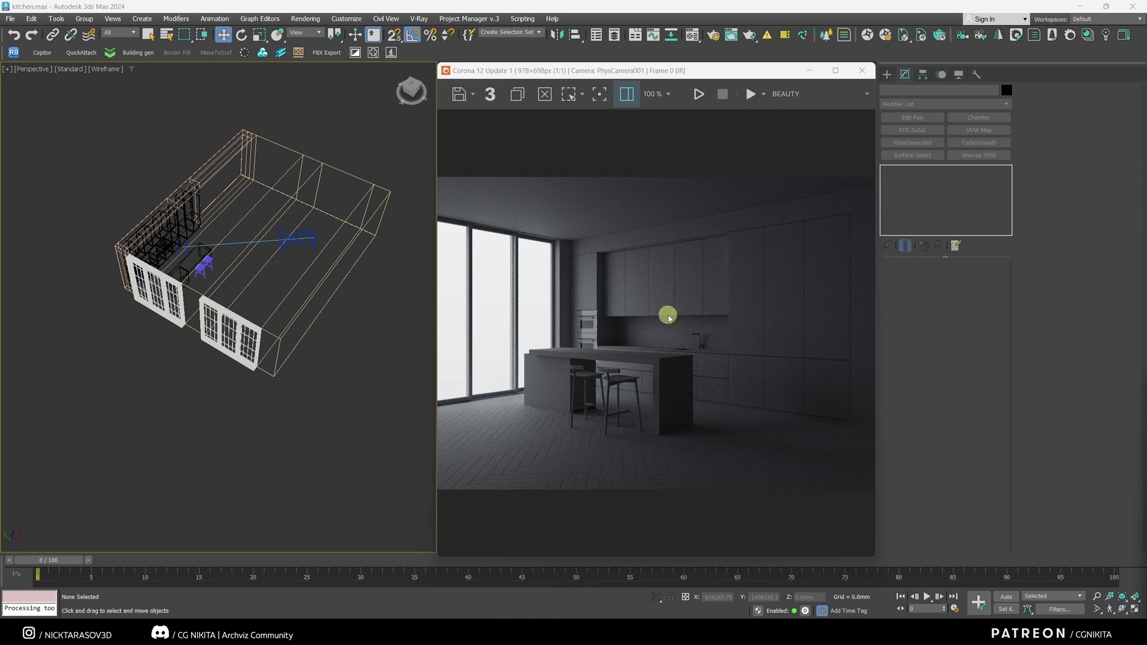
Create a rectangular Corona light outside the kitchen windows and rotate it to face the room.
left_click(888, 77)
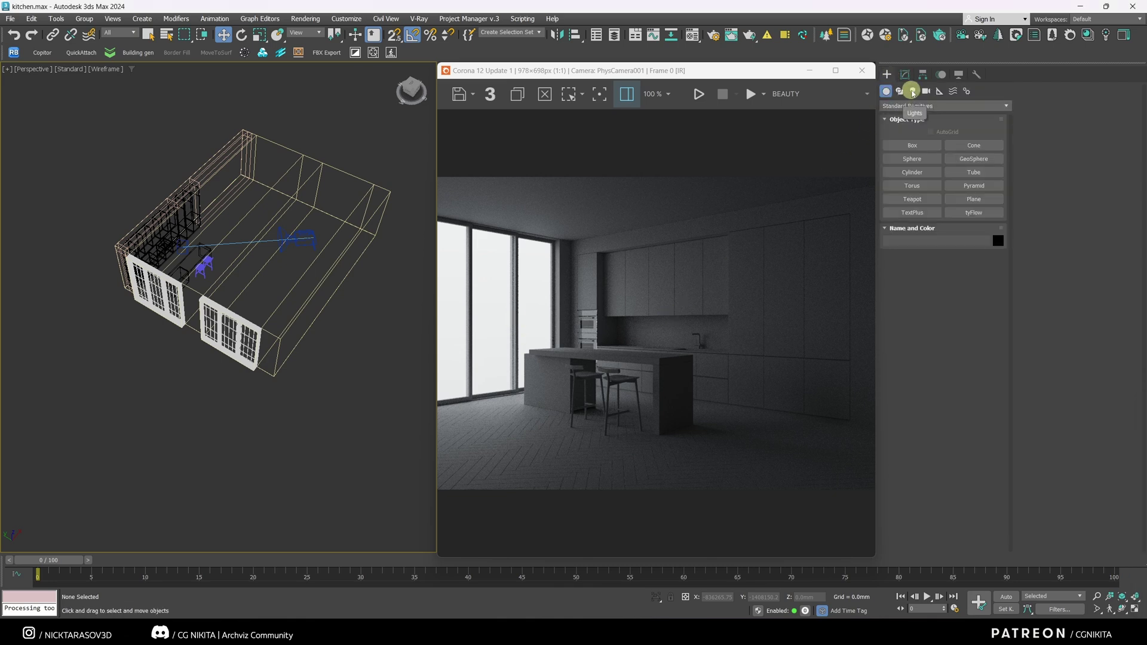
right_click(110, 410)
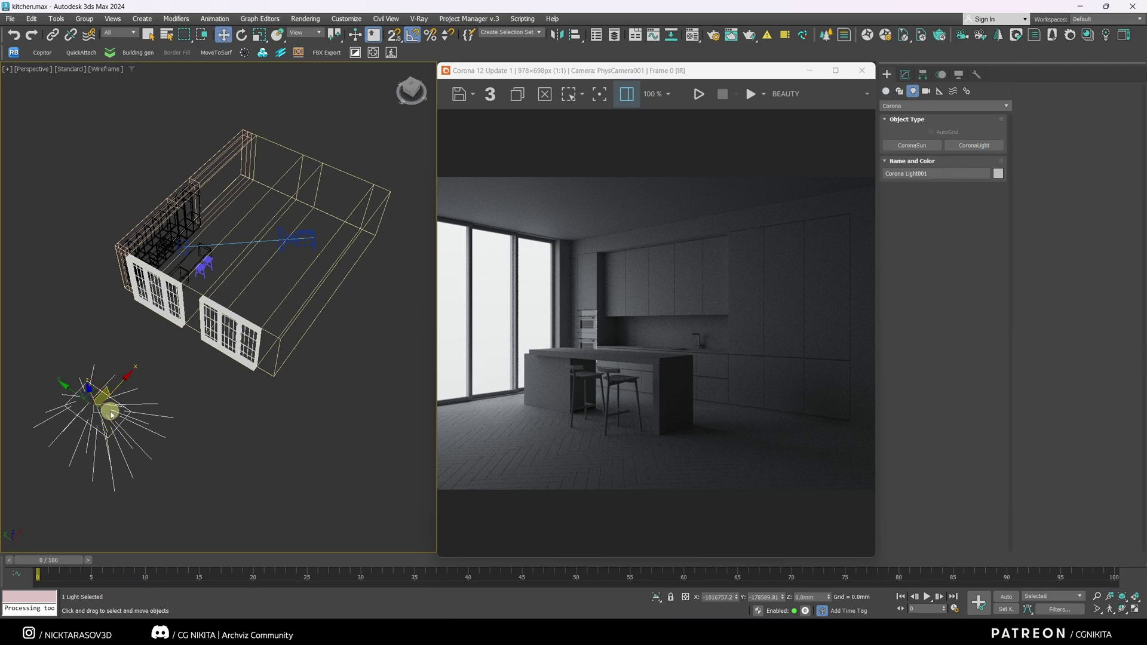
middle_click_drag(110, 411, 157, 357)
key("e")
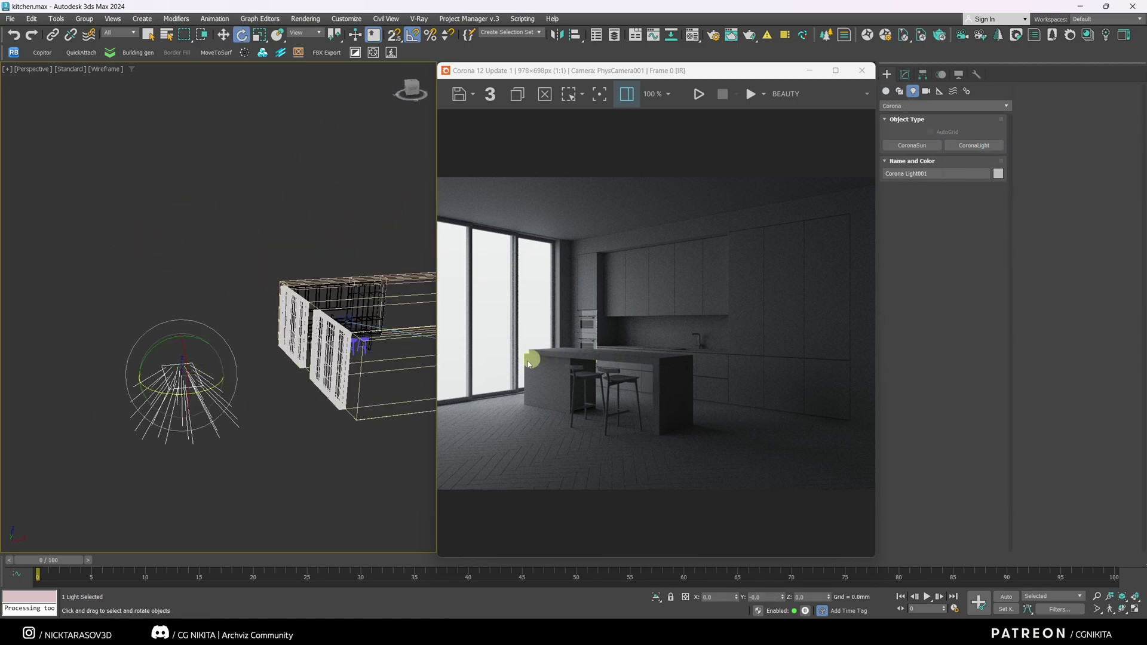
left_click_drag(164, 335, 126, 388)
Make the Corona light targeted and move its target onto the kitchen island in the Top view.
left_click(905, 76)
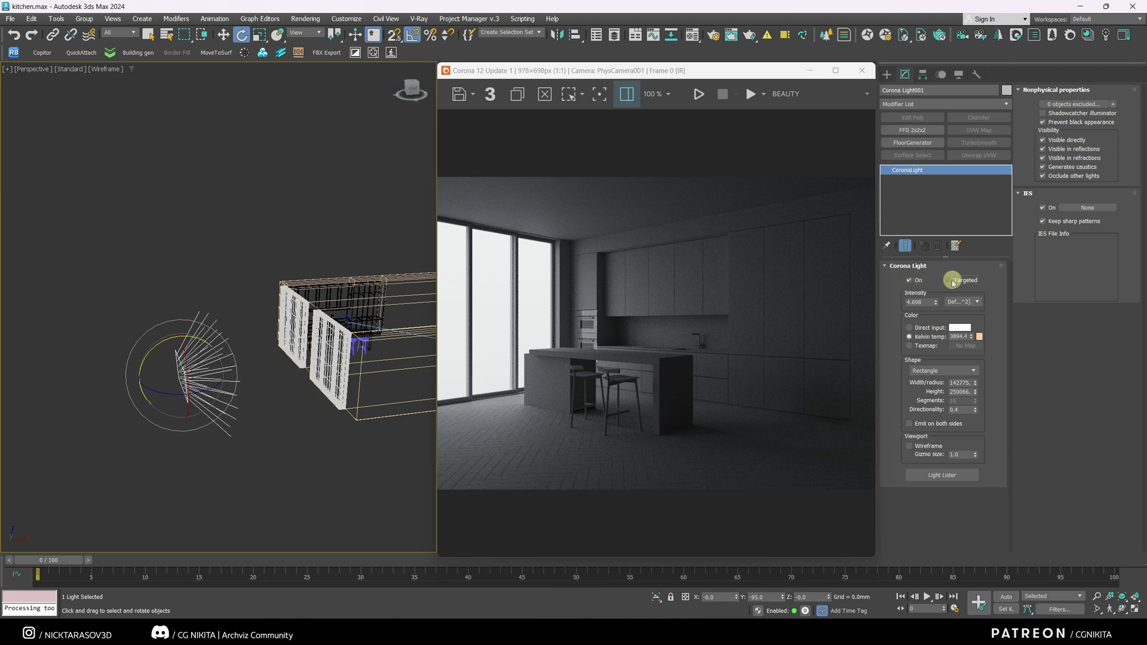
middle_click_drag(216, 372, 125, 367, "alt")
key("t")
key("w")
left_click(172, 382)
left_click_drag(125, 367, 350, 341)
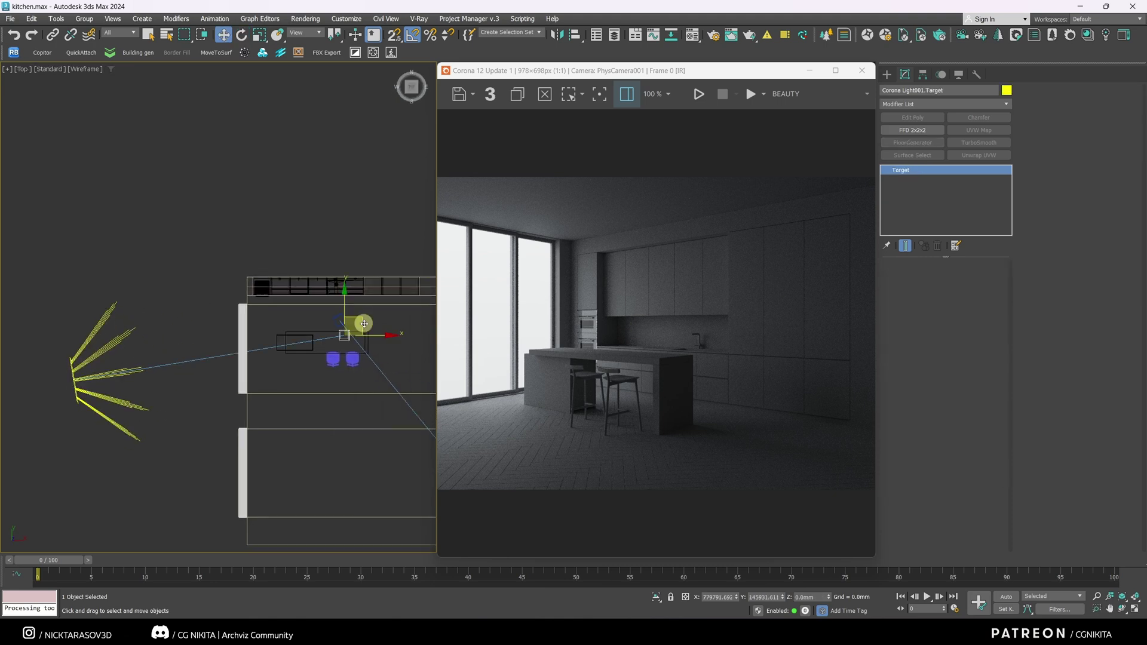
Move the Corona light closer to the window beside the island in the Top view and raise it in the Front view.
left_click(79, 388)
left_click_drag(79, 389, 197, 344)
key("f")
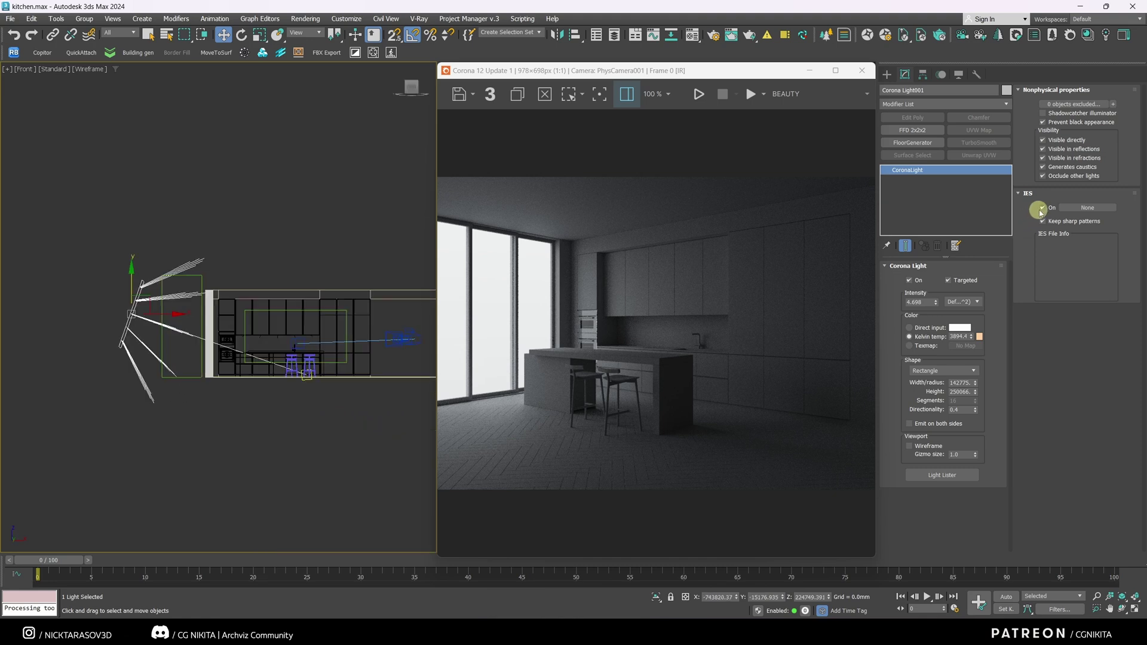
Turn off Occlude other lights, set the Corona light's directionality to 0.51, and start interactive rendering.
left_click(1042, 179)
left_click_drag(975, 410, 975, 405)
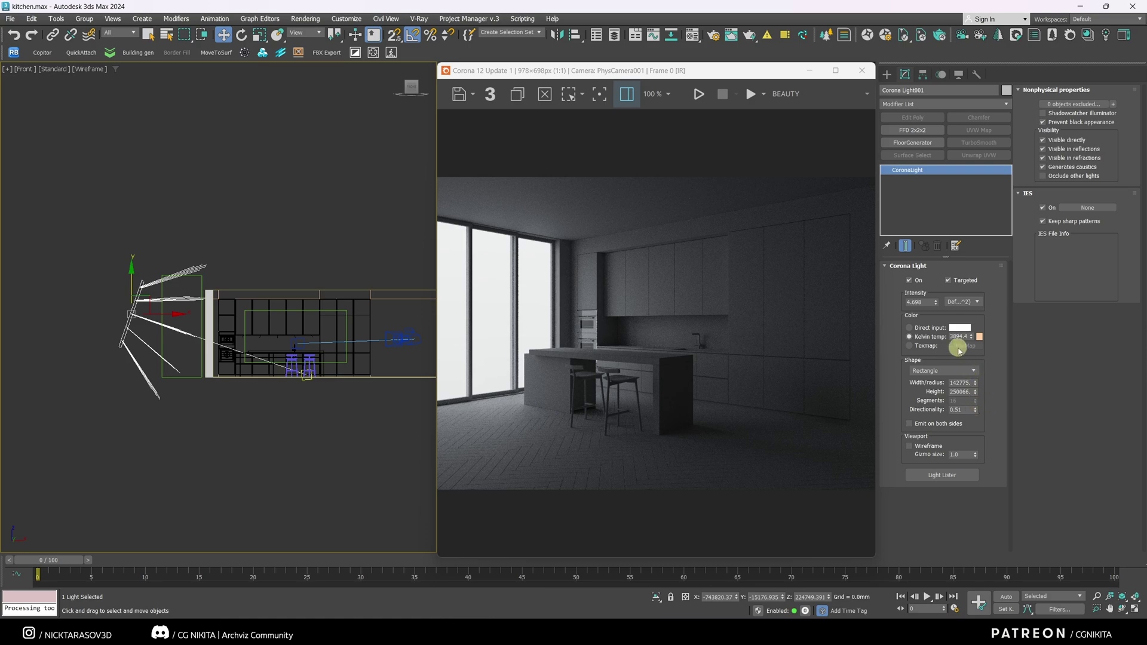
left_click(701, 96)
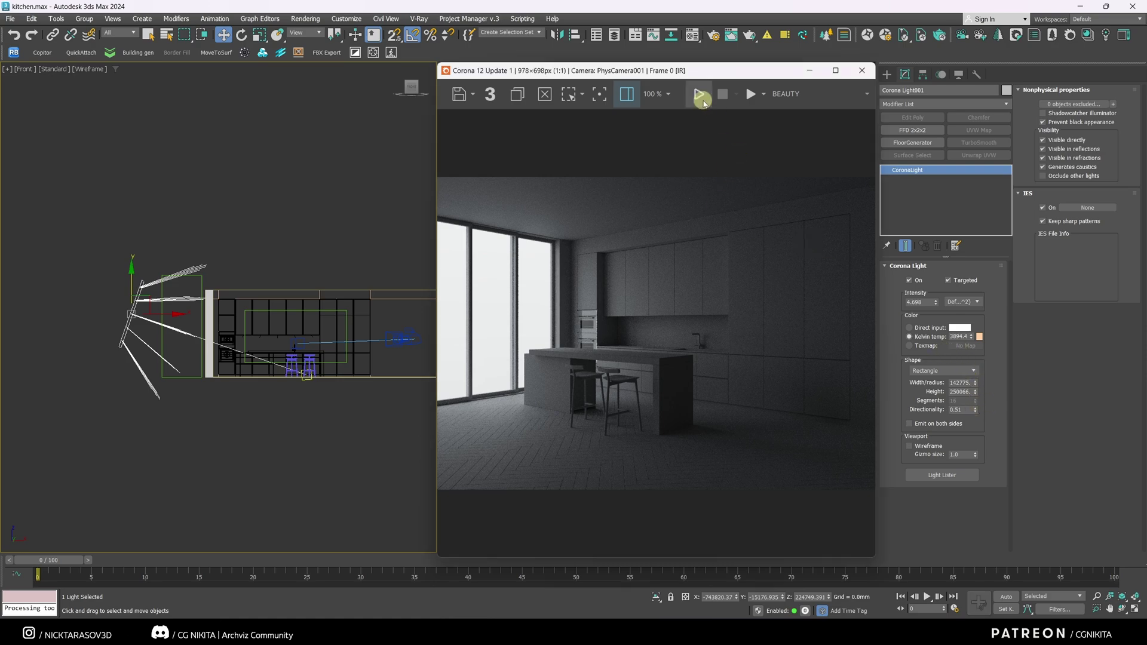
Raise the Corona light's color temperature to about 5490 K and hide it from direct view and refractions.
left_click_drag(971, 337, 971, 321)
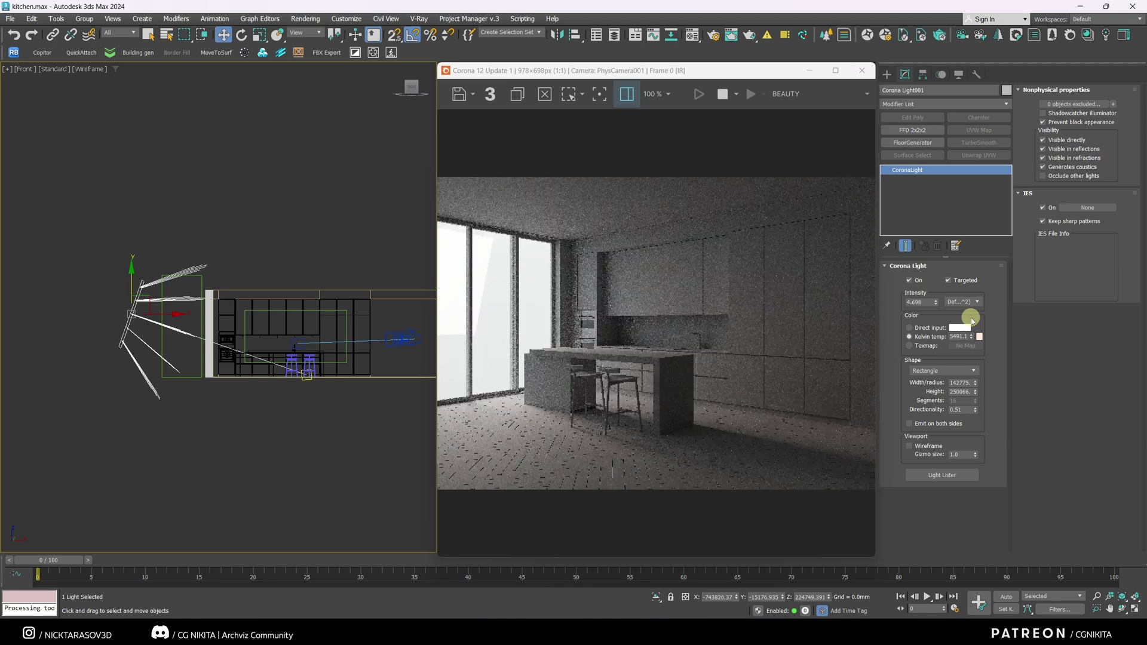
left_click(1042, 140)
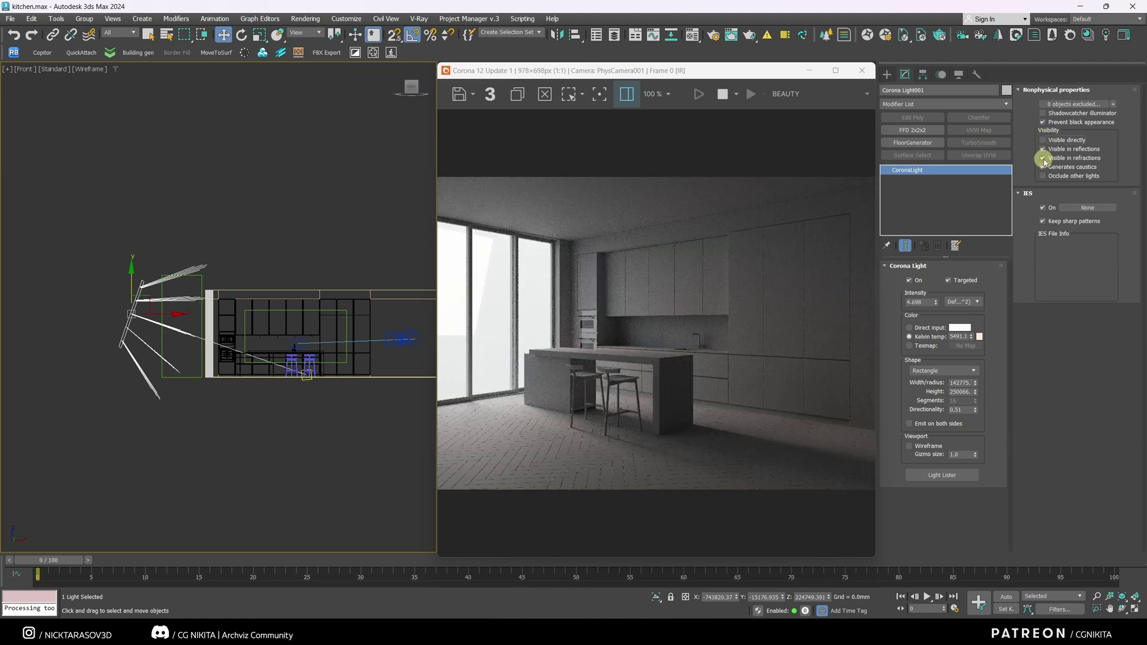
left_click(1043, 157)
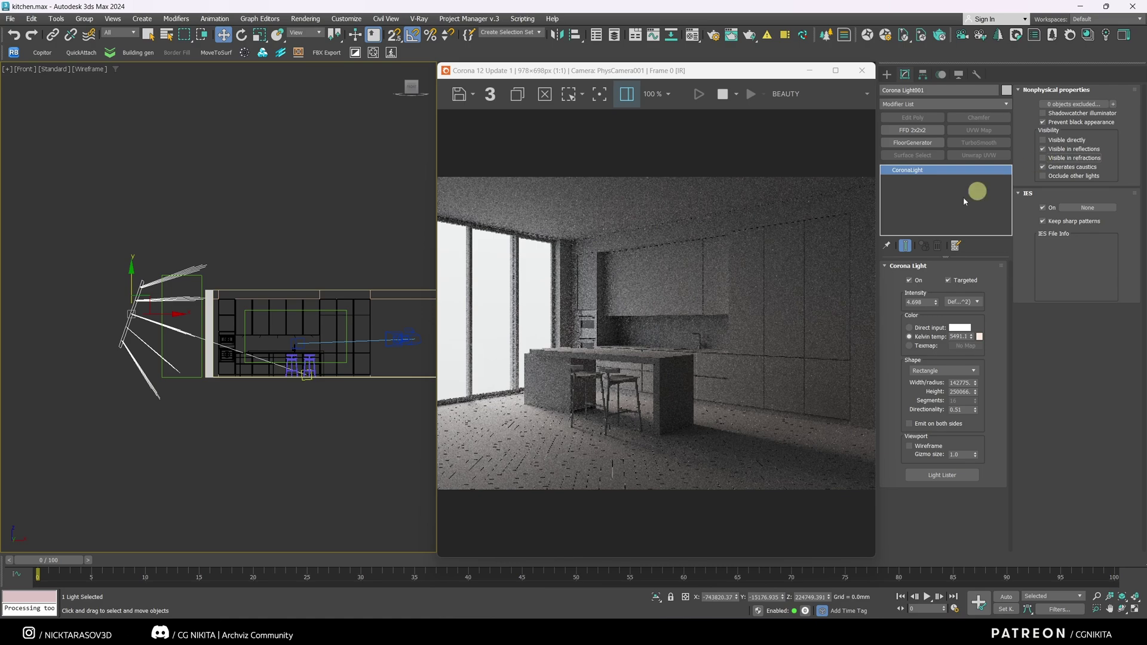
Shift the Corona light slightly along the window in the Top view and inspect the bar stools' shadows in the render.
key("t")
scroll(233, 359, "down", 2)
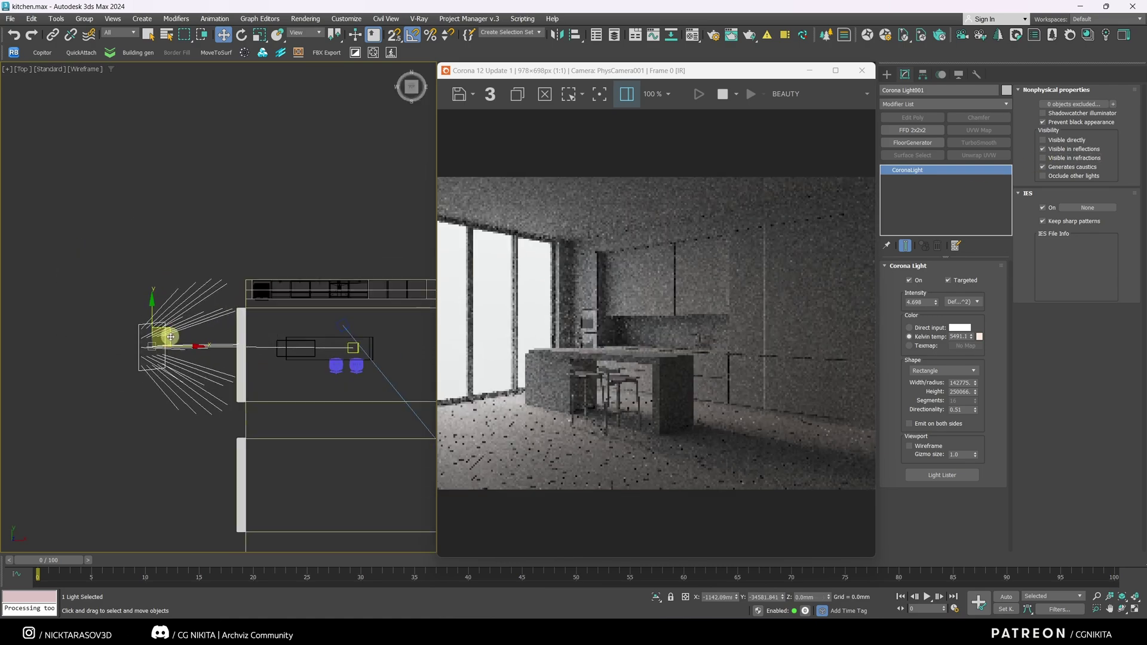
scroll(591, 454, "up", 1)
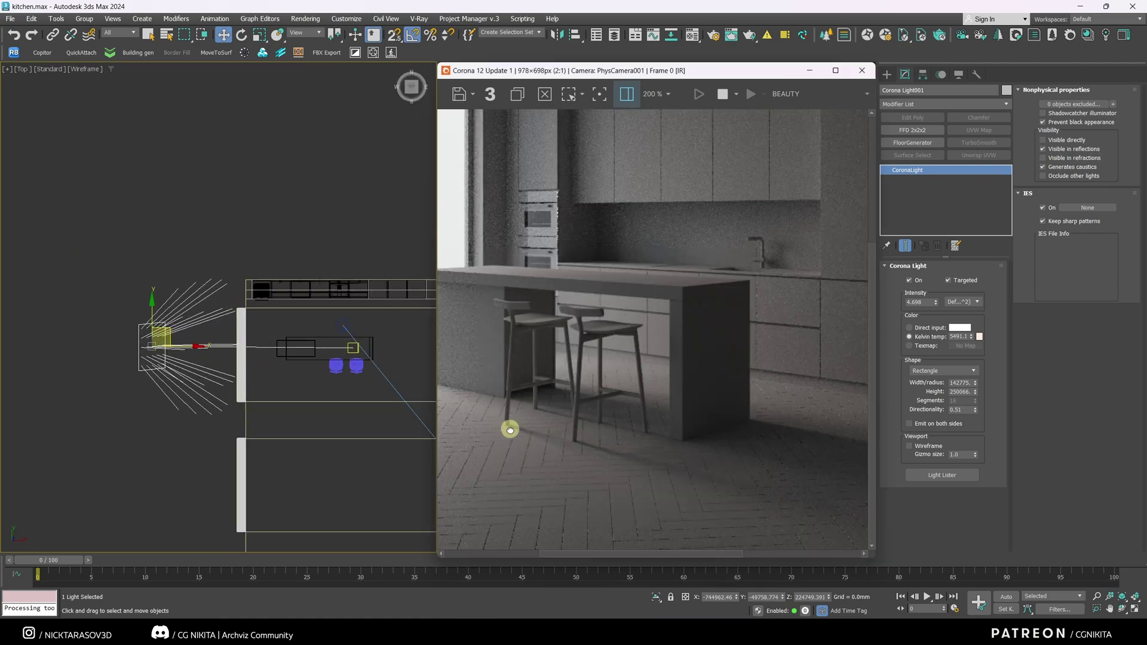
middle_click_drag(647, 461, 725, 464)
middle_click_drag(796, 448, 701, 448)
middle_click_drag(595, 457, 675, 457)
scroll(645, 448, "up", 1)
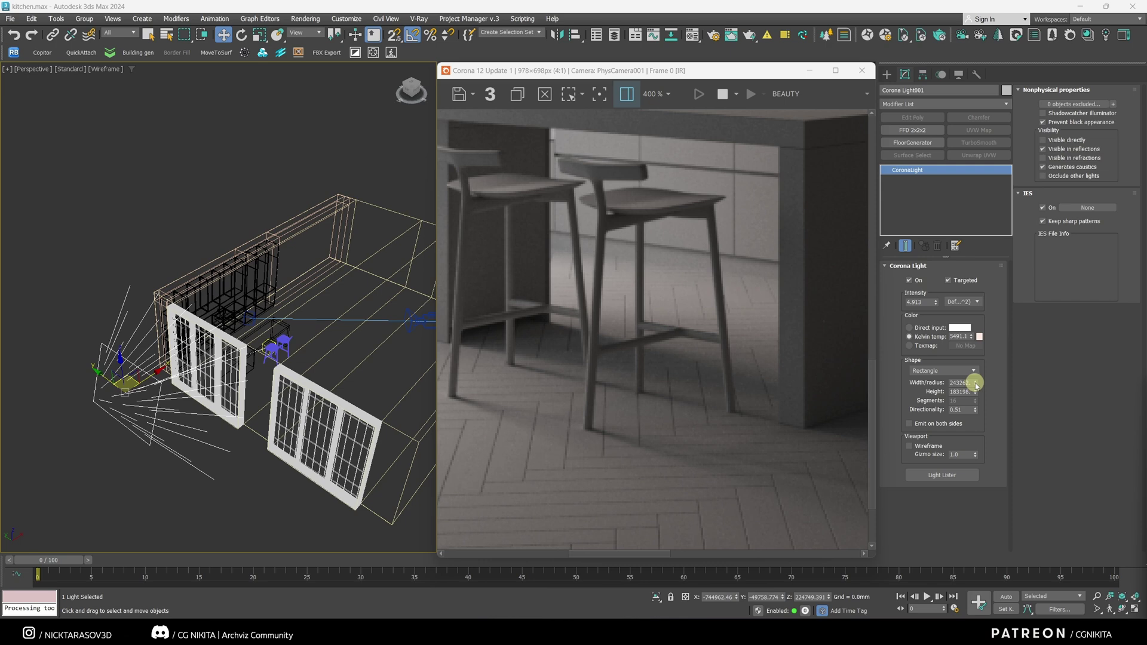
Shrink the Corona light to about 18220 by 25648, raise its intensity to about 110, and compare the stool shadows.
left_click_drag(975, 383, 974, 428)
left_click_drag(974, 383, 974, 376)
left_click_drag(935, 303, 856, 535)
scroll(589, 430, "up", 1)
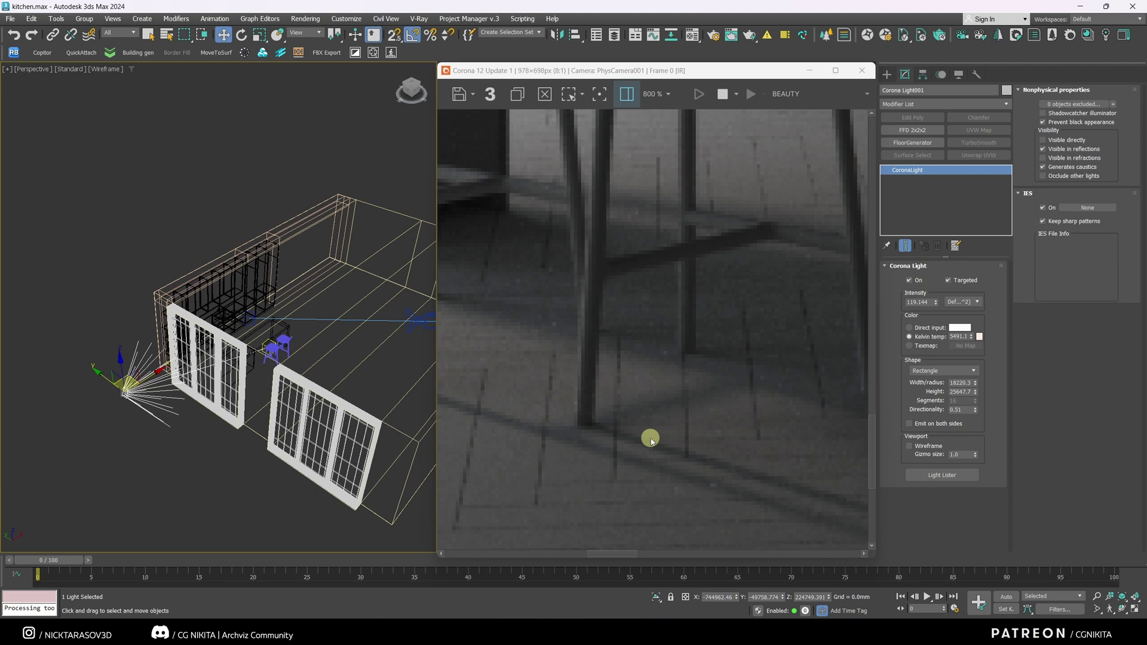
scroll(651, 440, "down", 1)
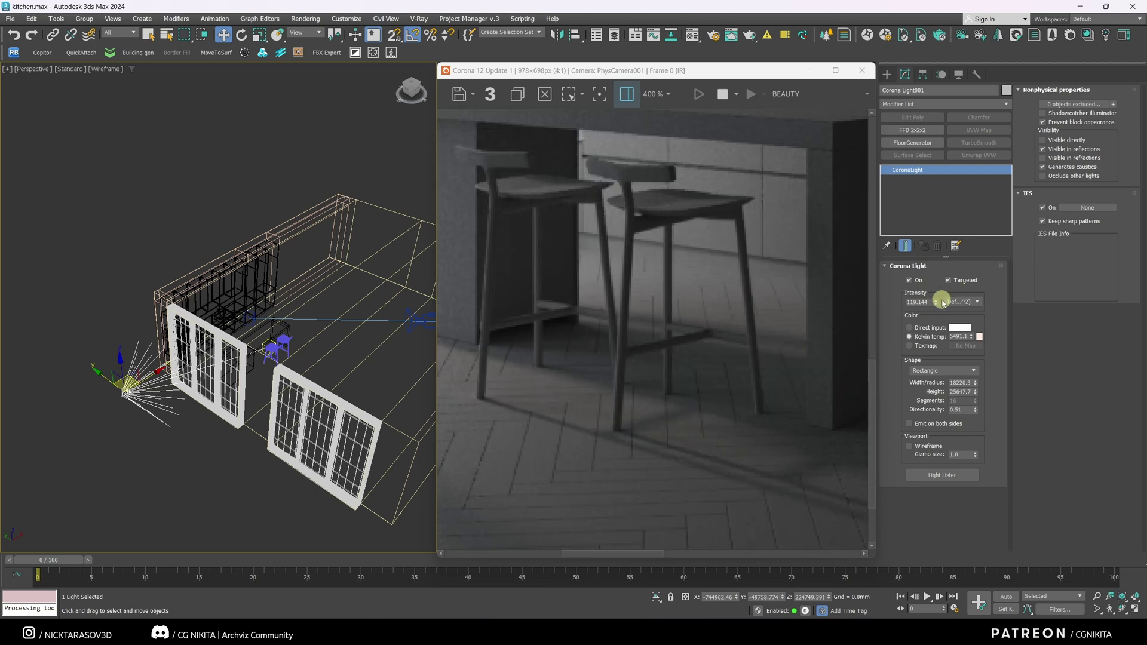
Enlarge the Corona light to about 247603 by 191845 and set its directionality to 0.6 and intensity to 2.
left_click_drag(936, 303, 937, 317)
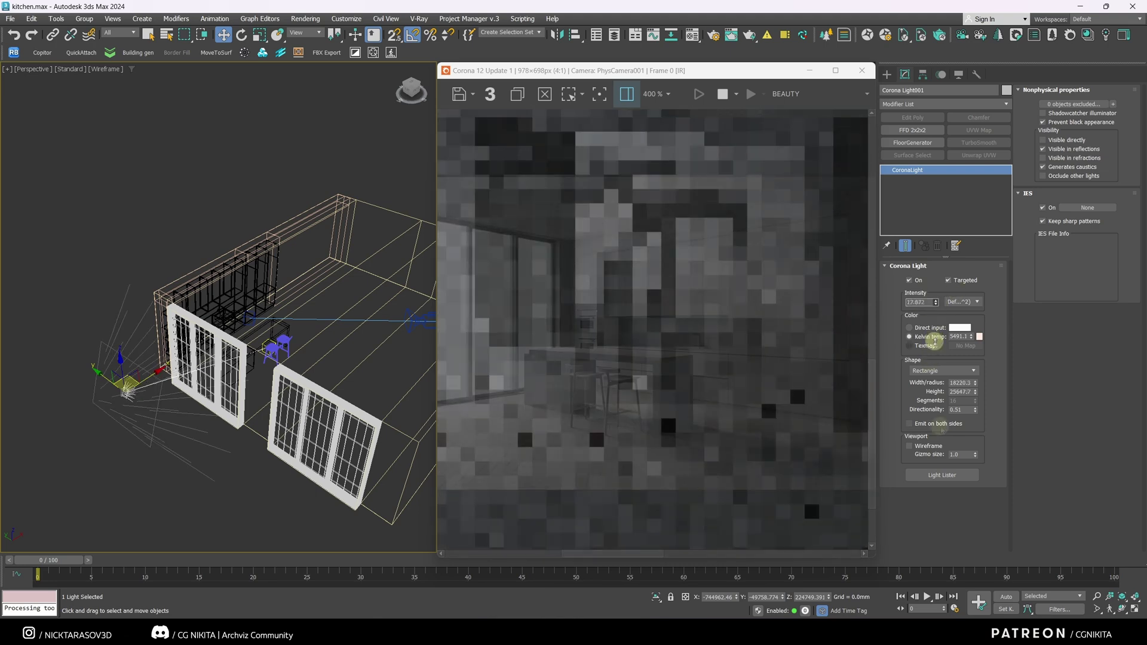
type("0.5")
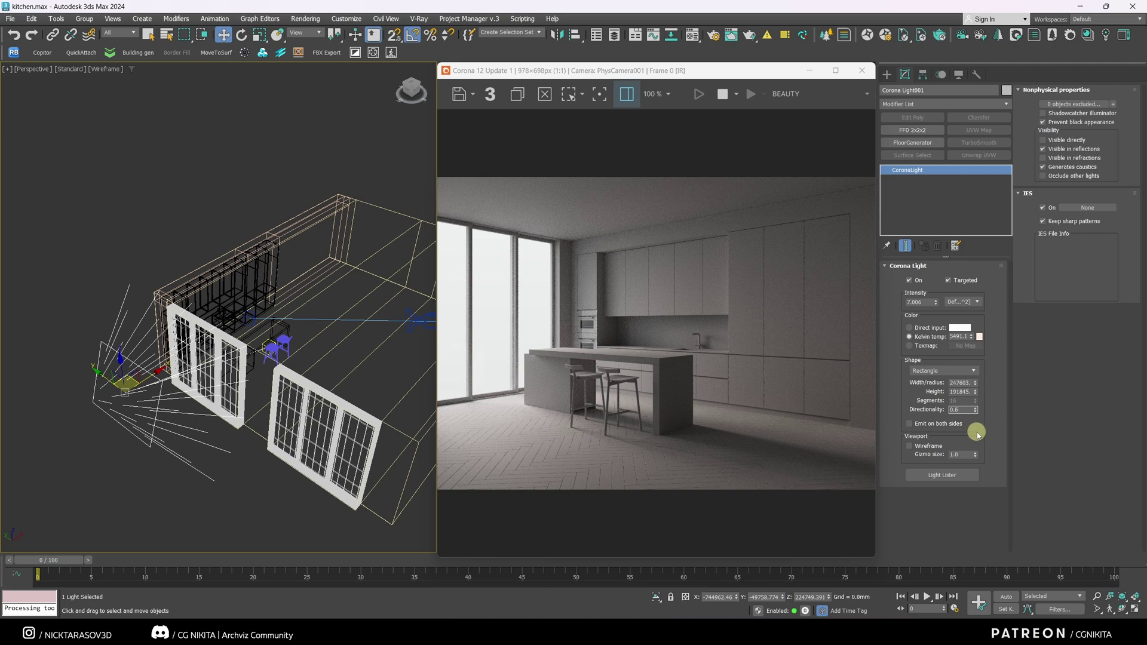
key("Return")
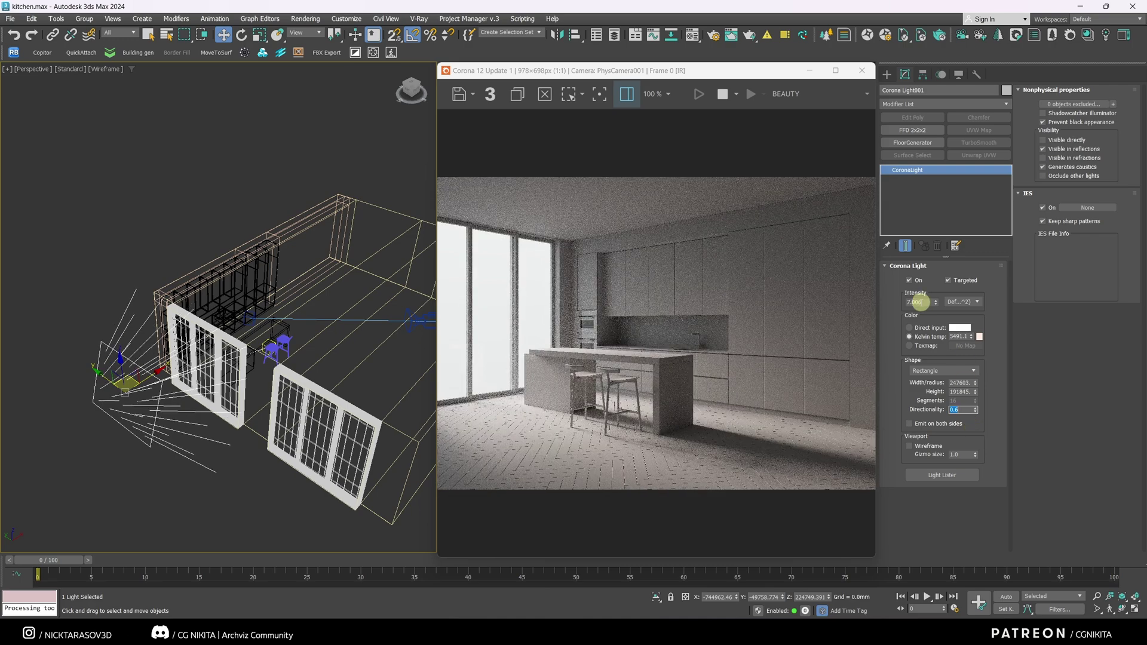
double_click(919, 302)
type("2")
key("Return")
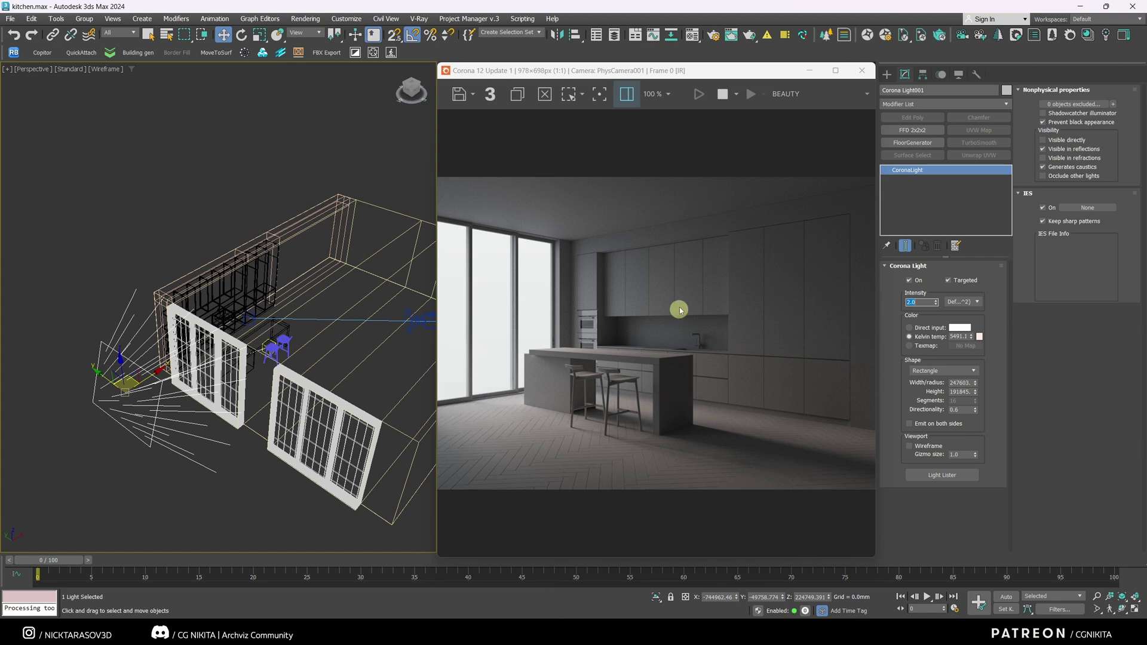
Clone the Corona light as a single copy shifted sideways along the window wall.
scroll(729, 435, "up", 2)
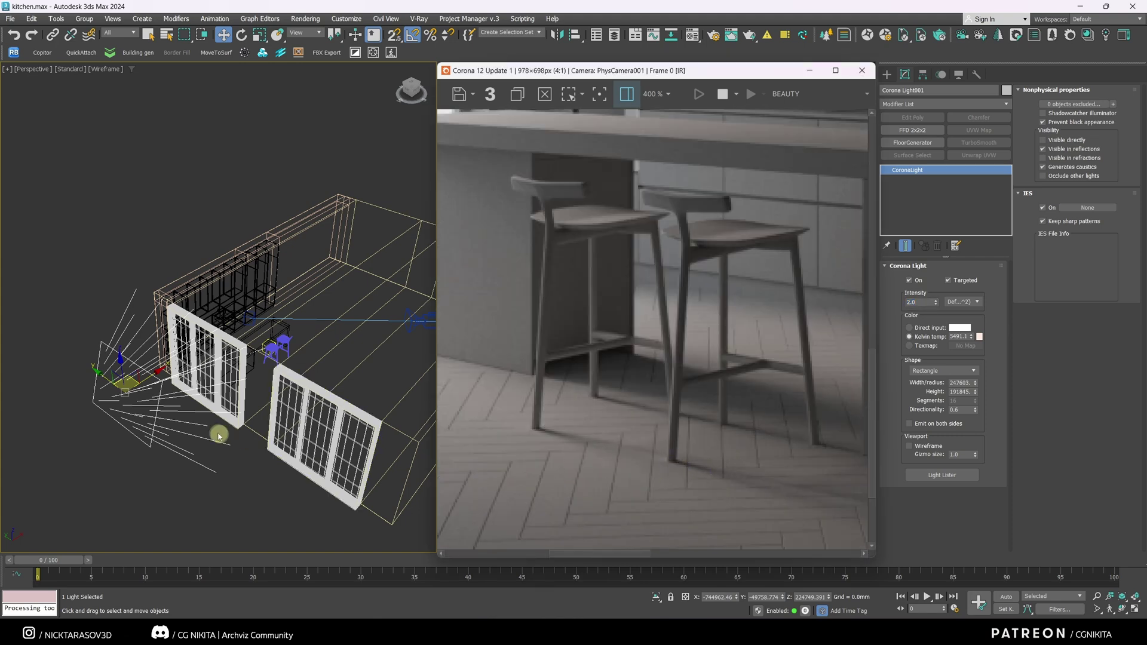
middle_click_drag(208, 428, 134, 426, "alt")
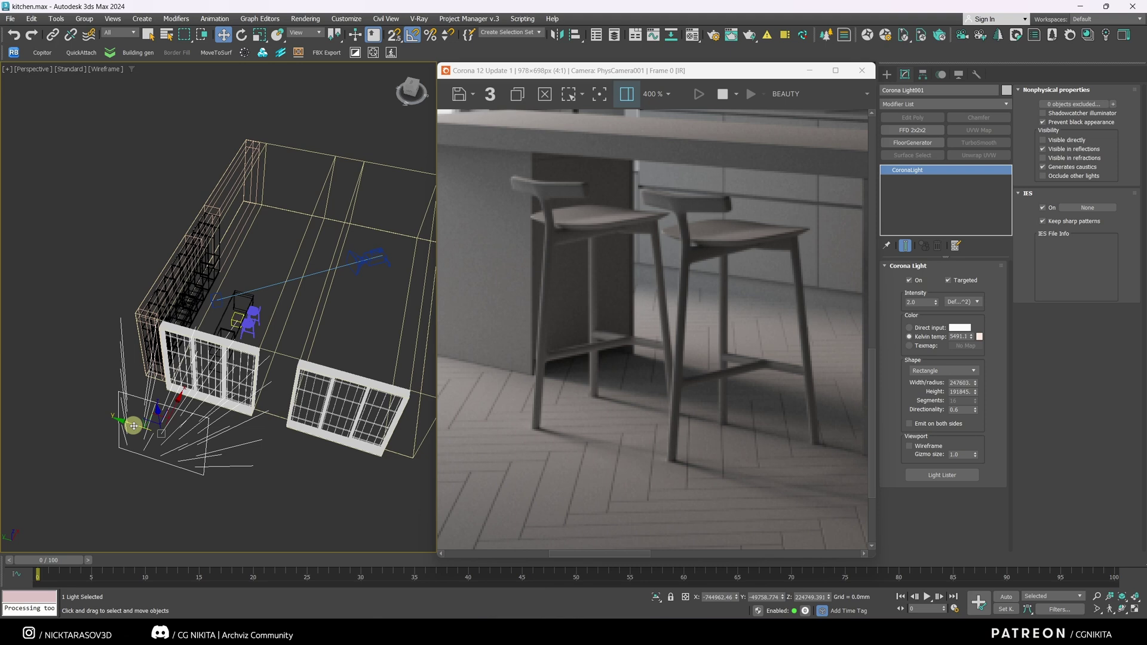
left_click_drag(134, 426, 182, 437, "shift")
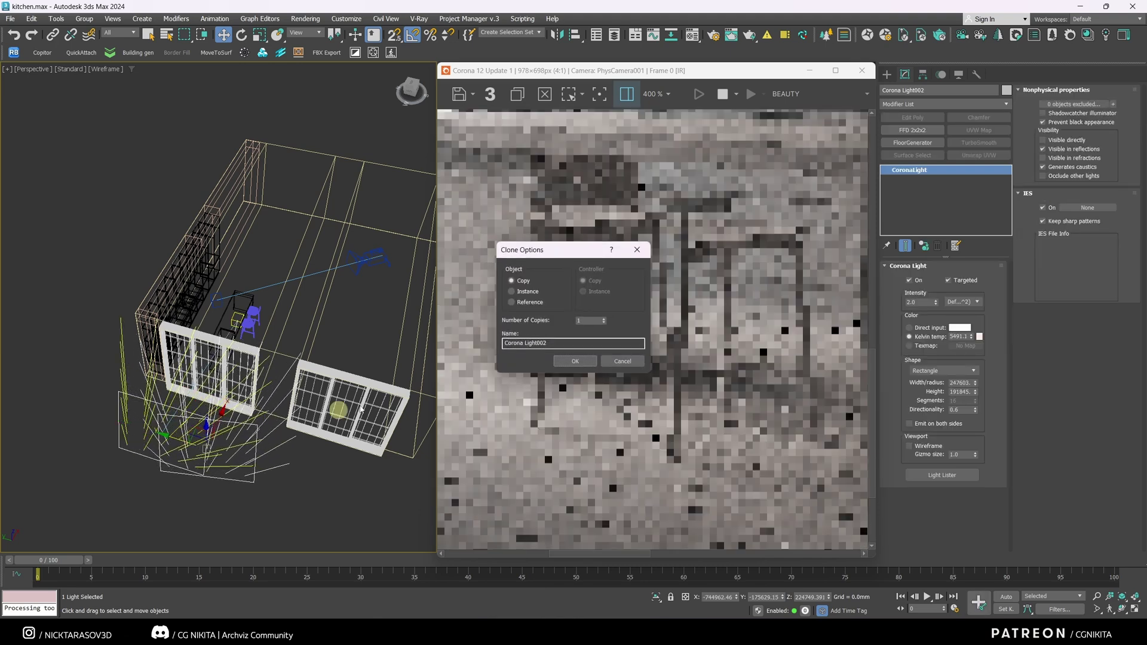
left_click(568, 361)
Lower the copied Corona light's intensity to about 1.04 and aim it next to the bar stools.
key("t")
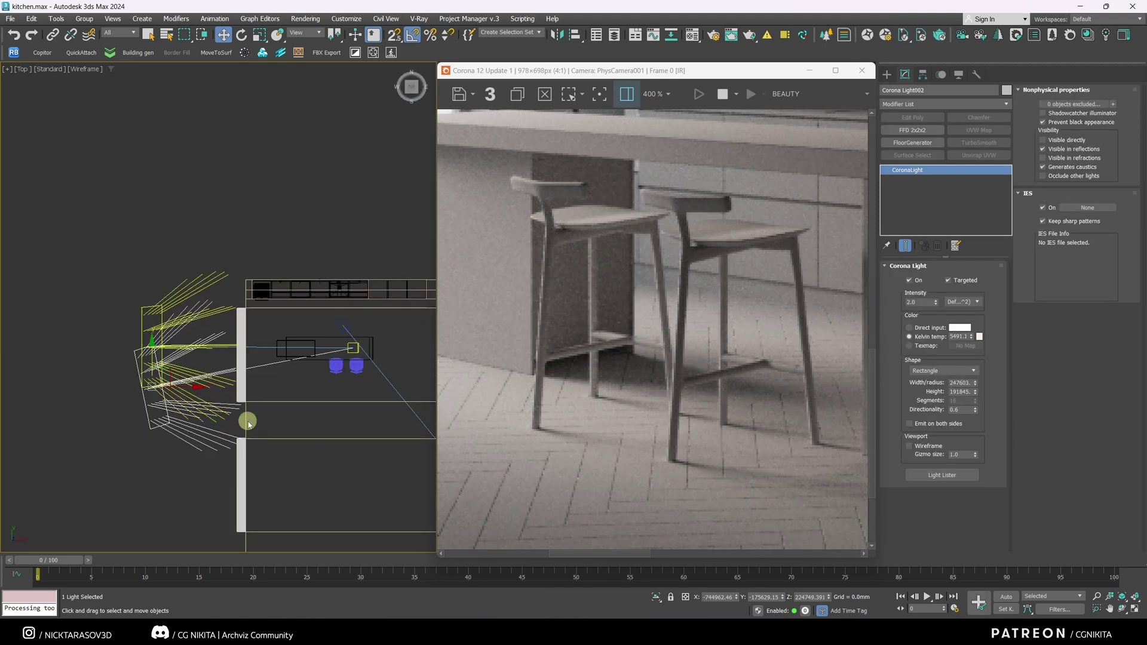
left_click(930, 302)
left_click_drag(936, 303, 936, 324)
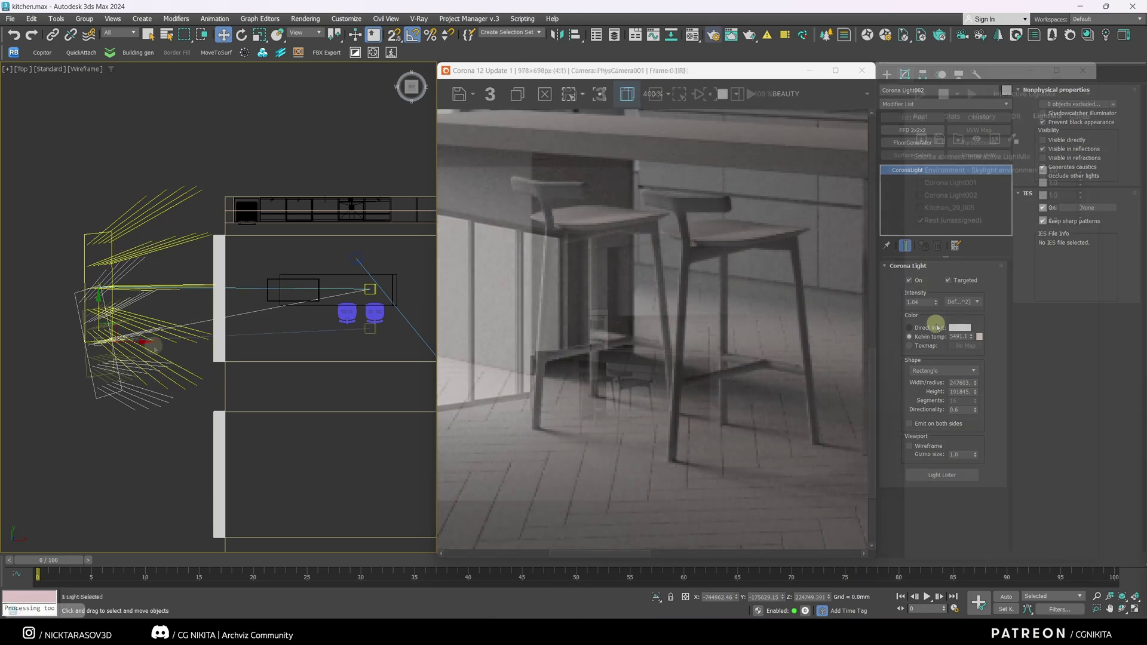
left_click(40, 341)
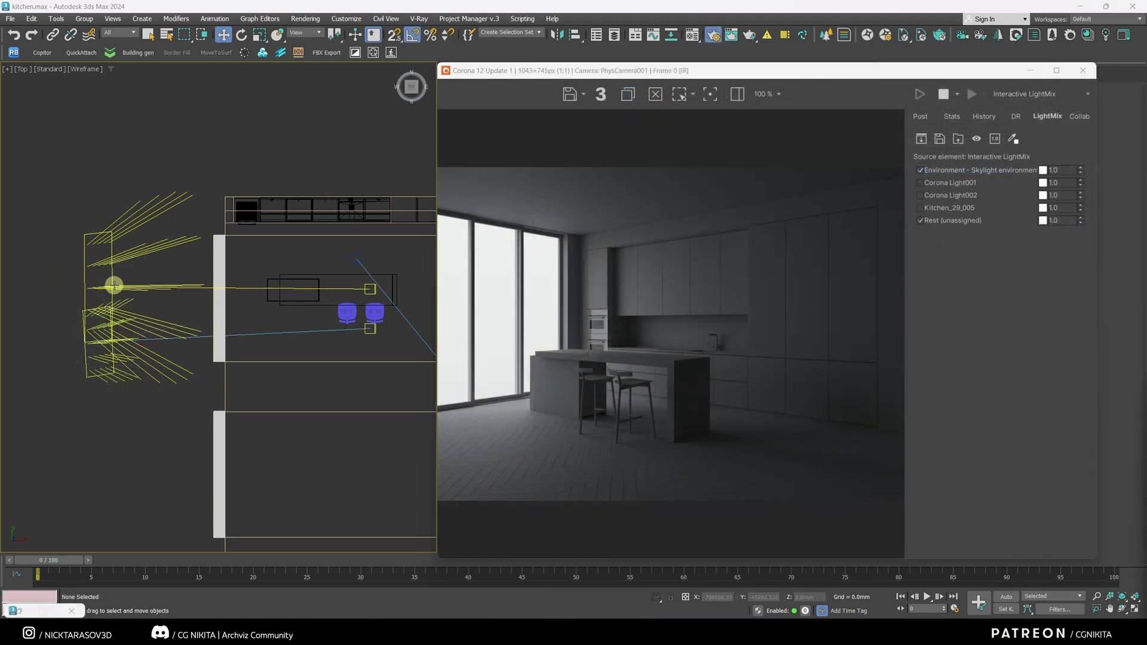
left_click(187, 303)
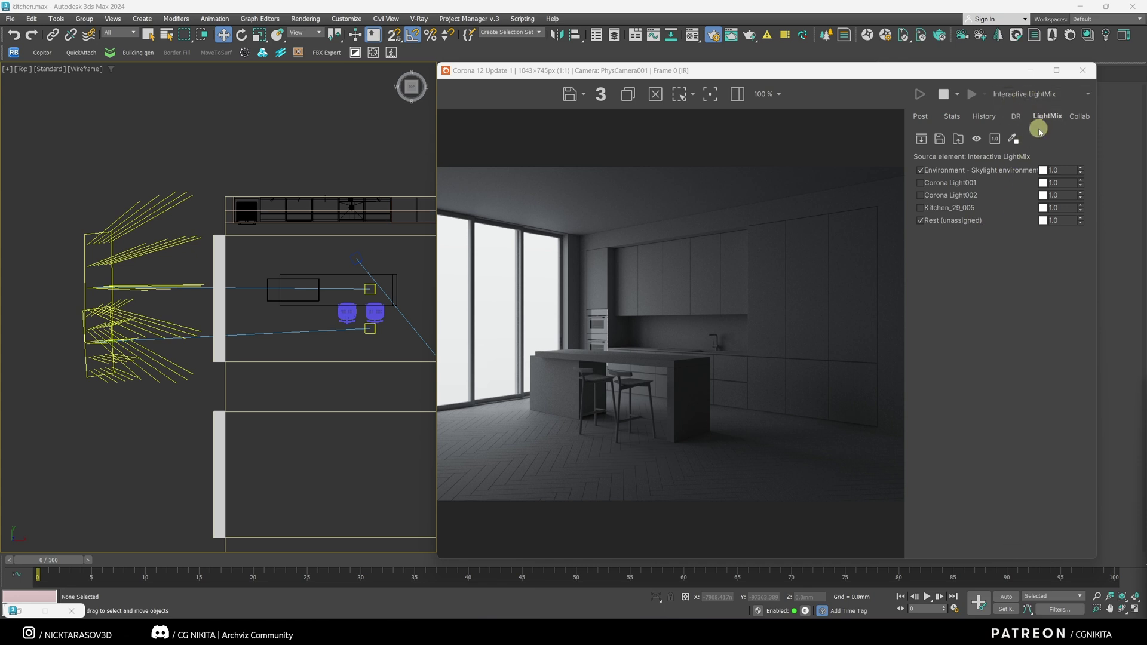
Enable Corona Light002 in the LightMix and toggle Corona Light001 on and off to compare the stool shadows.
left_click(920, 195)
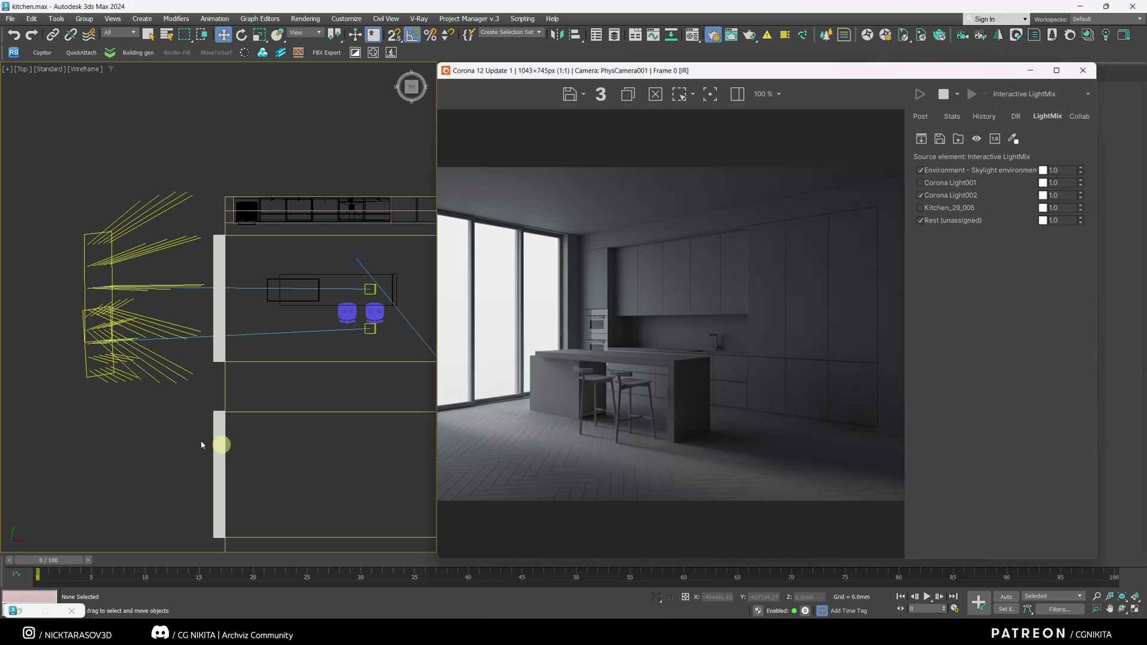
scroll(637, 468, "up", 2)
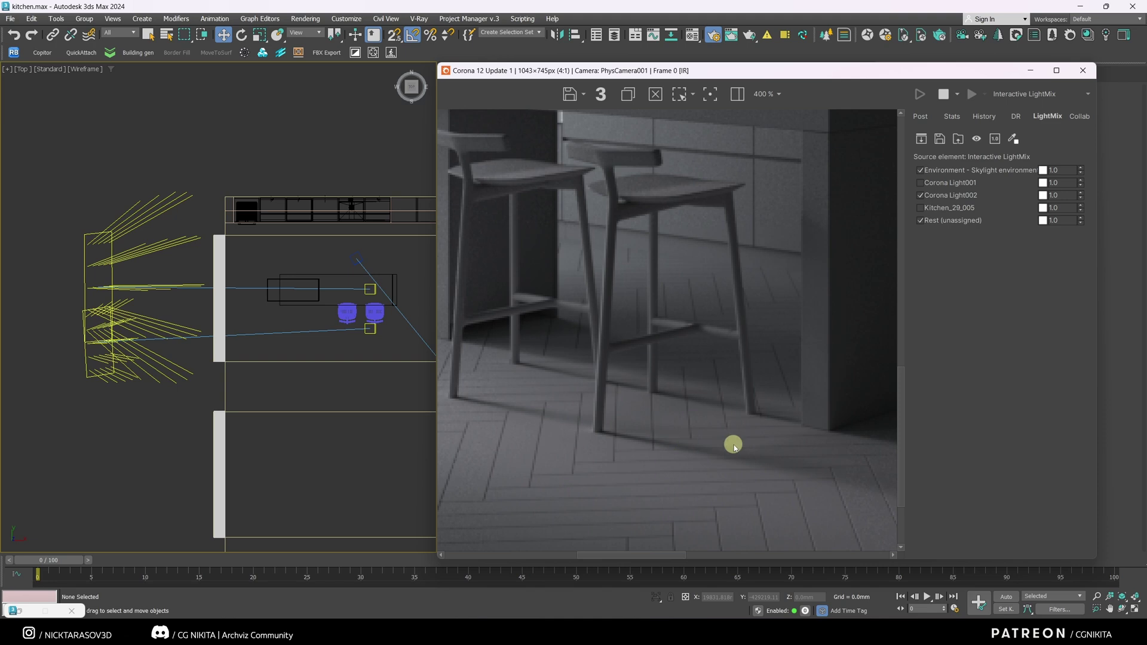
left_click(921, 183)
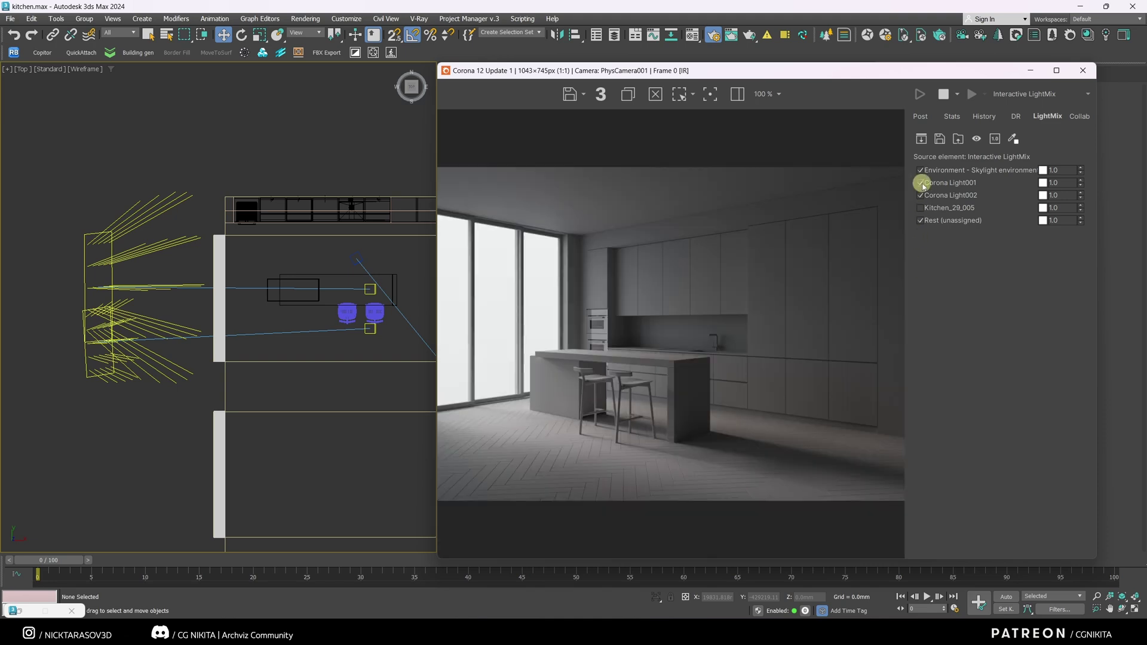
left_click(922, 184)
left_click(921, 184)
left_click(921, 183)
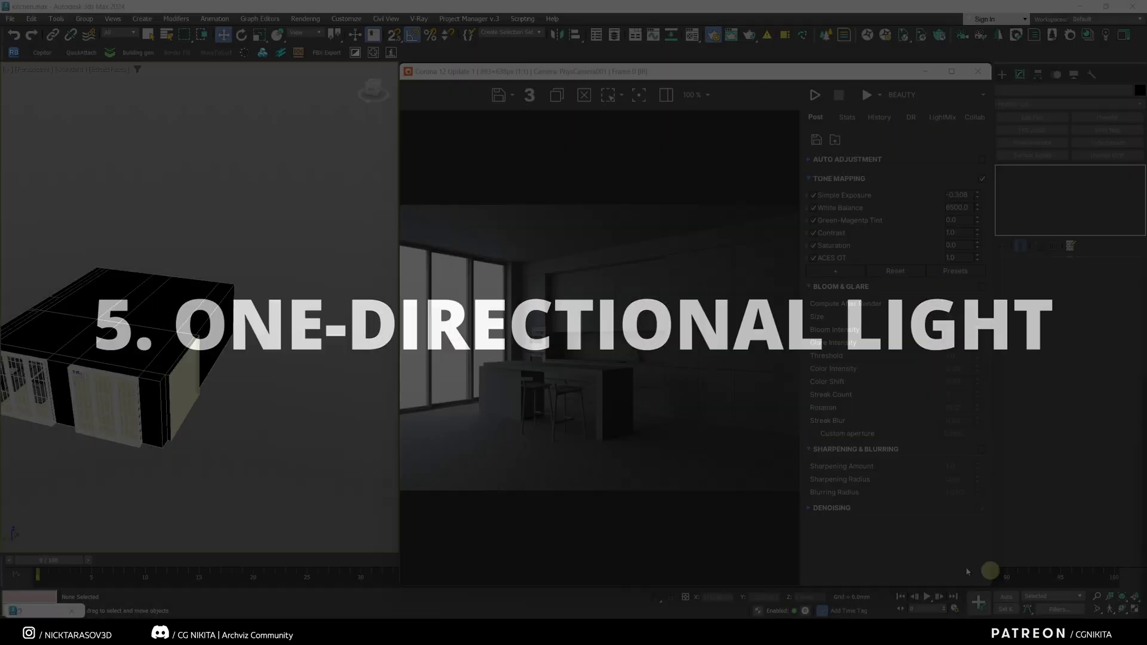
Switch the viewport to wireframe and create a box about 757254 by 117611 alongside the room's long side wall.
middle_click_drag(298, 371, 278, 382, "alt")
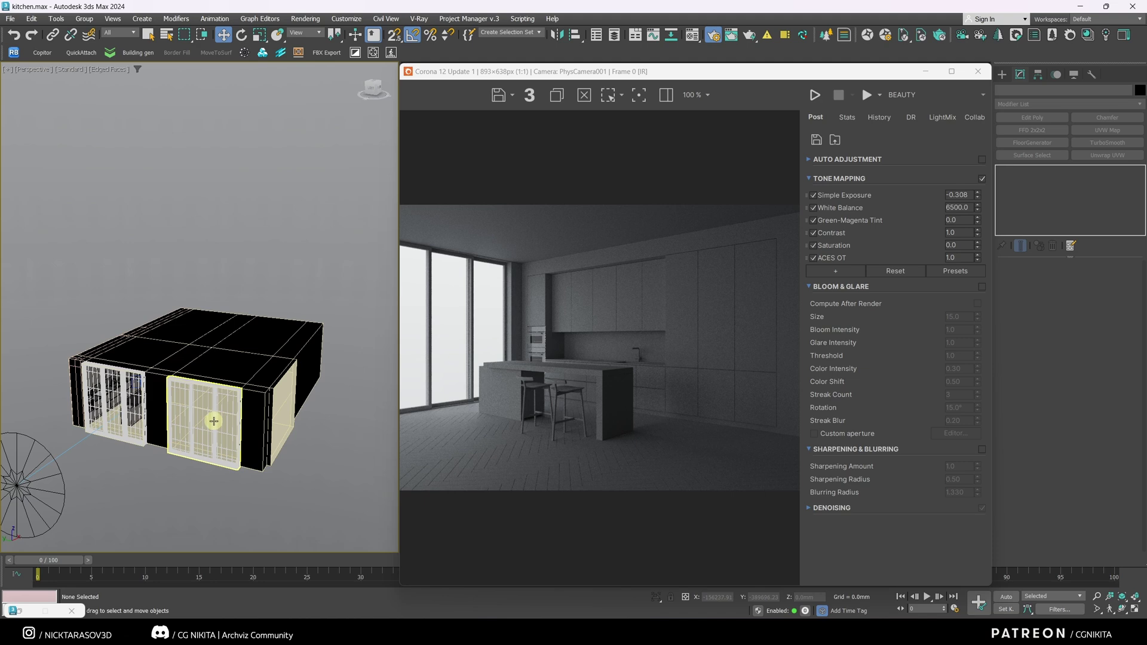
mouse_move(153, 402)
middle_mouse_down("alt")
mouse_move(188, 402)
mouse_move(173, 486)
mouse_move(205, 450)
mouse_move(190, 458)
middle_mouse_up("alt")
key("F3")
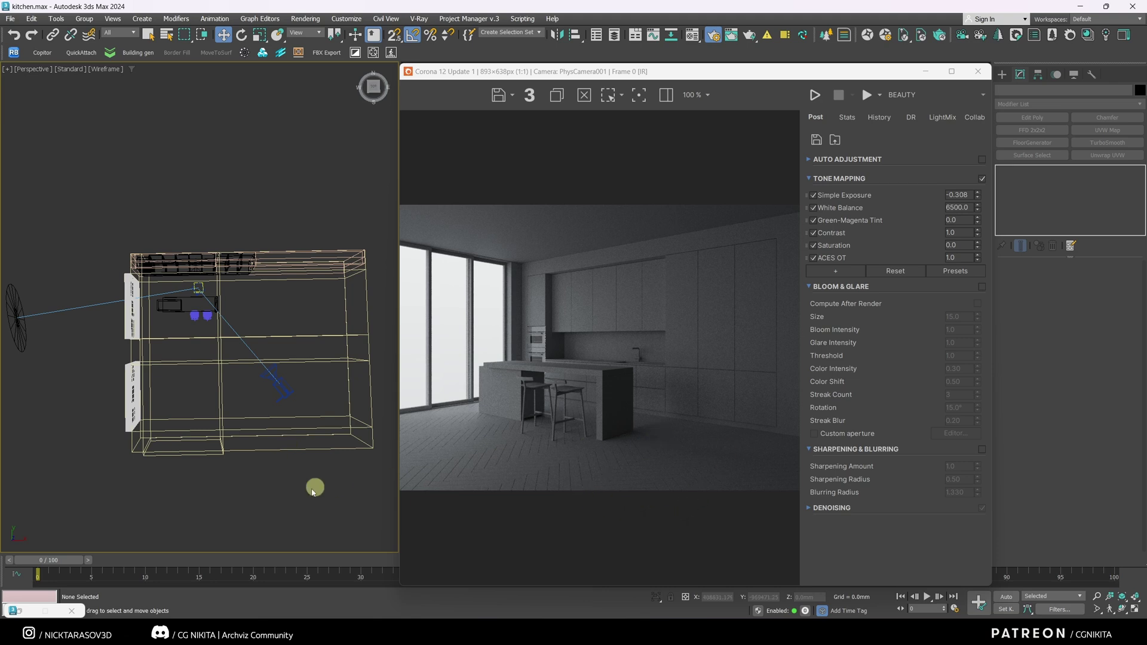
left_click(1002, 74)
left_click(1026, 143)
middle_click_drag(269, 474, 281, 438, "alt")
left_click_drag(296, 466, 141, 448)
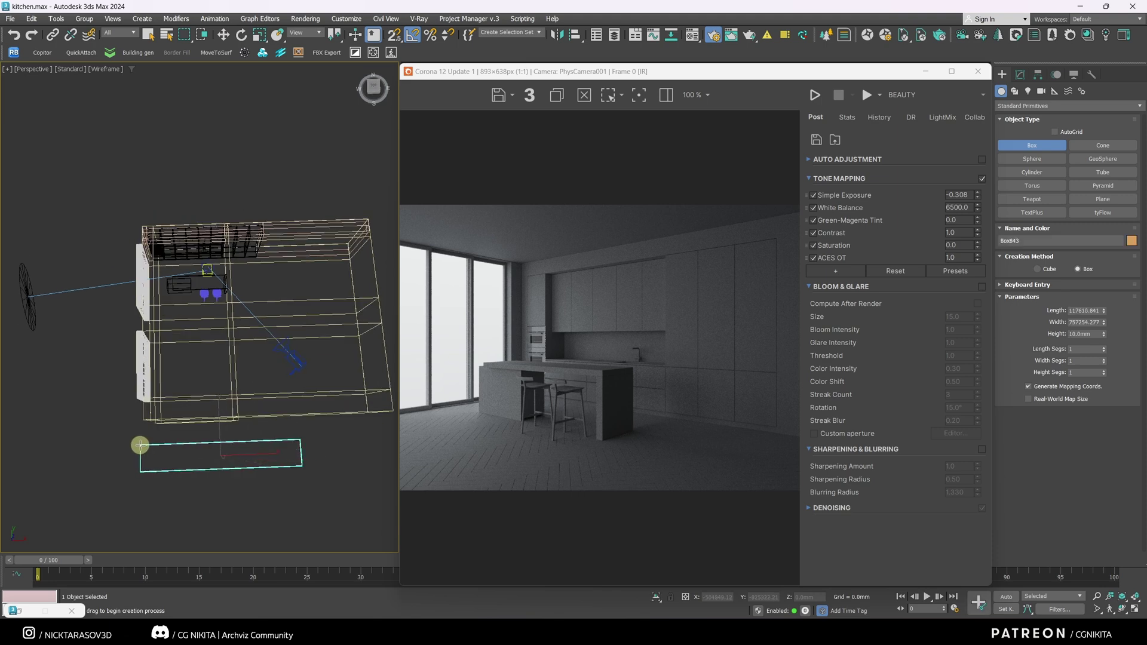
left_click(157, 411)
Scale the box up to the room's height, move it against the side wall, and start interactive rendering.
key("w")
middle_click_drag(160, 405, 222, 359, "alt")
key("r")
left_click_drag(215, 349, 215, 314)
key("w")
middle_click_drag(197, 365, 221, 352, "alt")
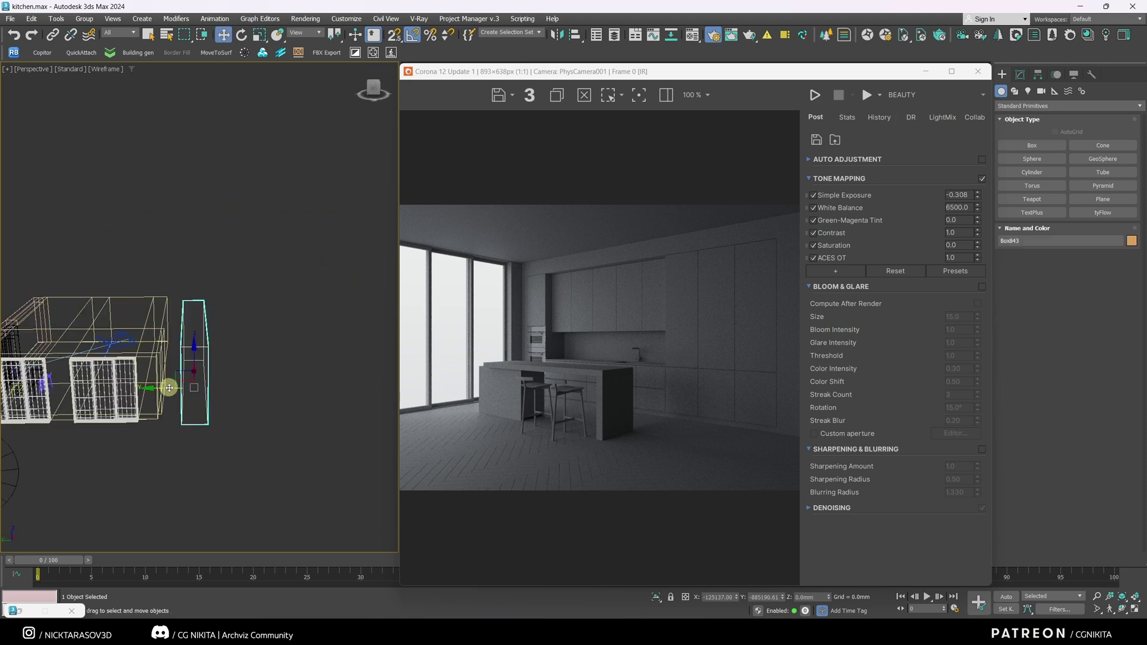
left_click_drag(169, 386, 157, 386)
middle_click_drag(157, 386, 89, 400, "alt")
left_click(815, 96)
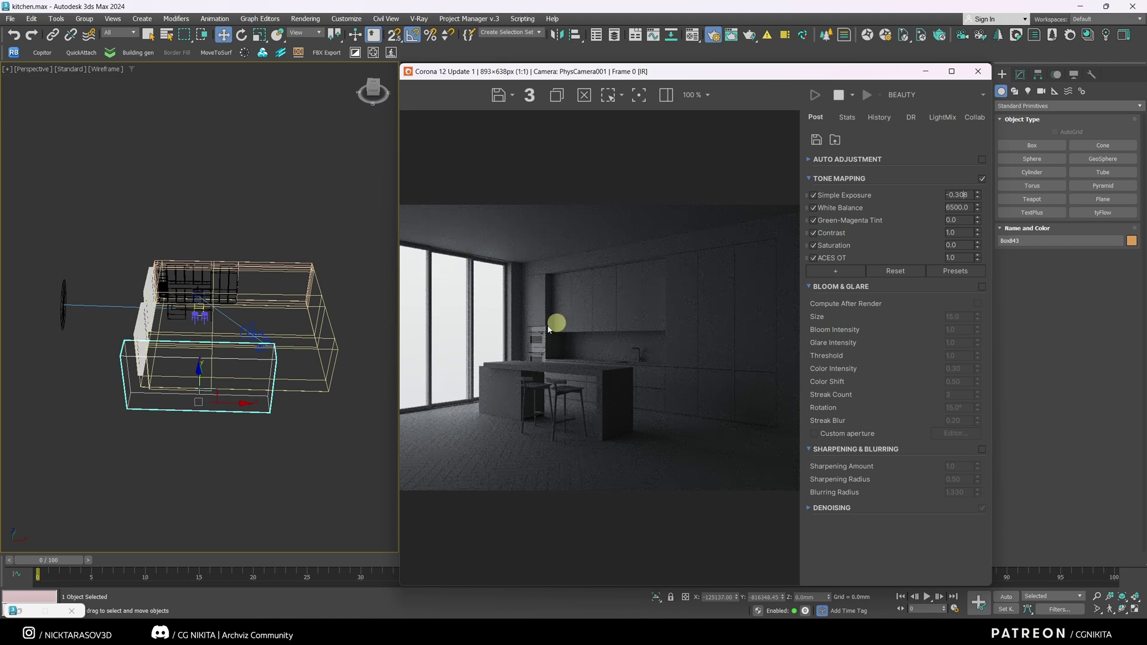
Select the Corona Sun outside the kitchen windows and open its parameters for editing.
middle_click_drag(31, 327, 35, 327)
left_click(64, 324)
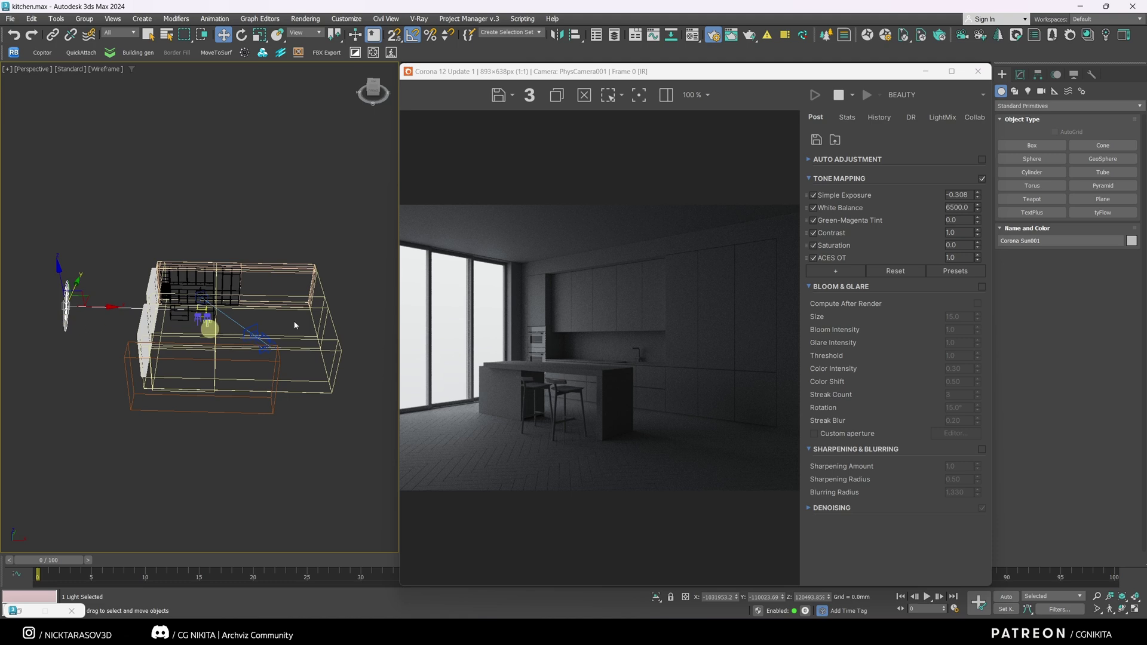
left_click(1019, 75)
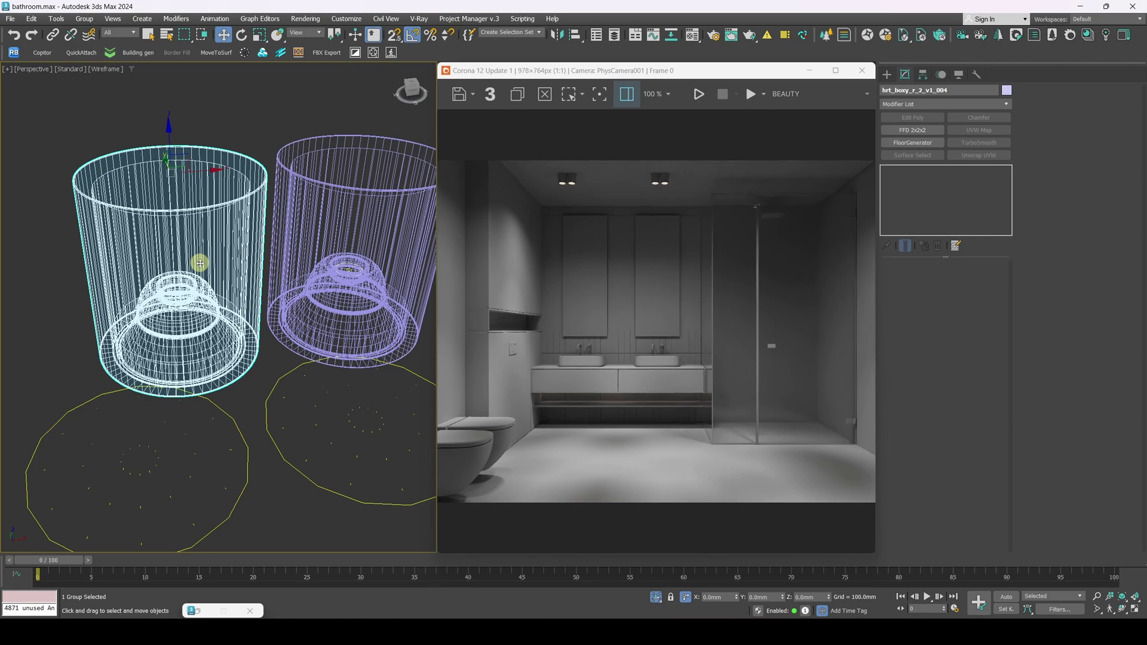
Examine the inner geometry of the ceiling spotlight model and compare it with the fixture's glowing ends in the bathroom render.
key("F3")
mouse_move(197, 263)
middle_mouse_down("alt")
mouse_move(197, 199)
mouse_move(201, 296)
mouse_move(180, 277)
middle_mouse_up("alt")
key("F3")
scroll(202, 257, "up", 2)
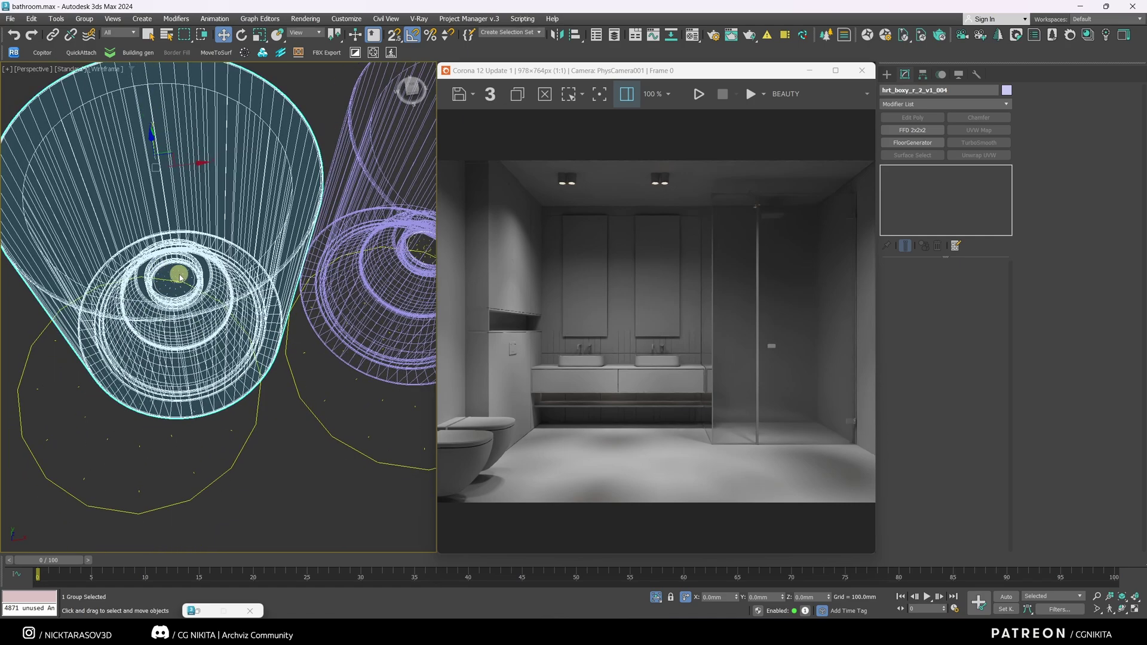
scroll(568, 177, "up", 4)
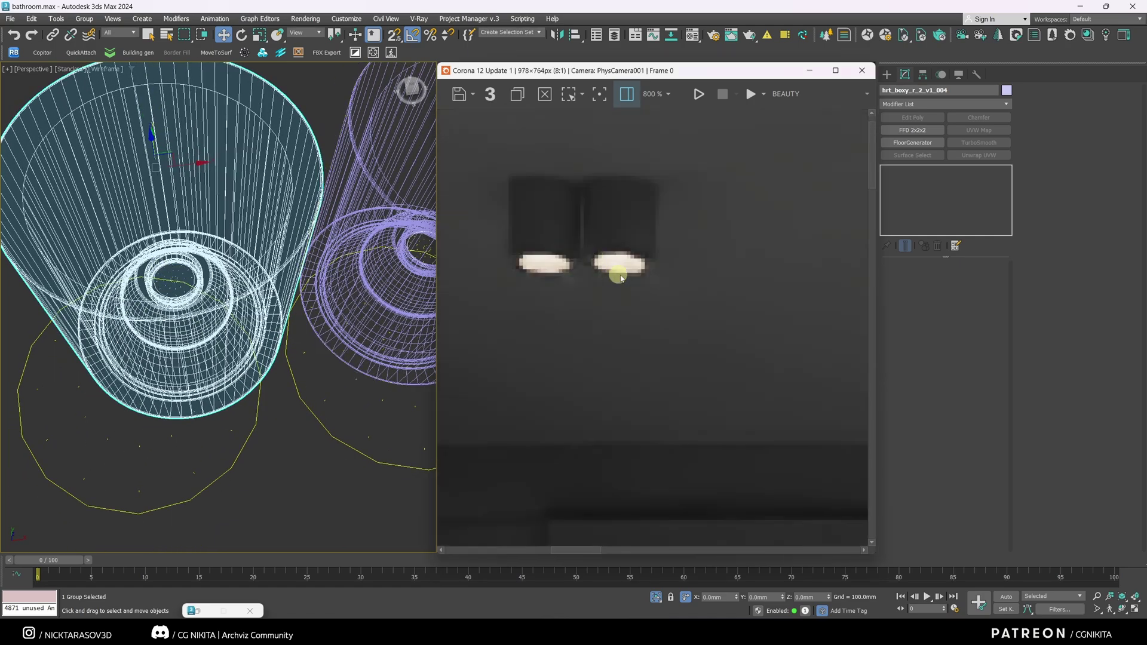
scroll(608, 272, "down", 3)
middle_click_drag(190, 403, 162, 237, "alt")
scroll(188, 301, "down", 3)
Select the disk light below the first spotlight and switch its IES profile on, off and on again to compare the lighting.
left_click(244, 381)
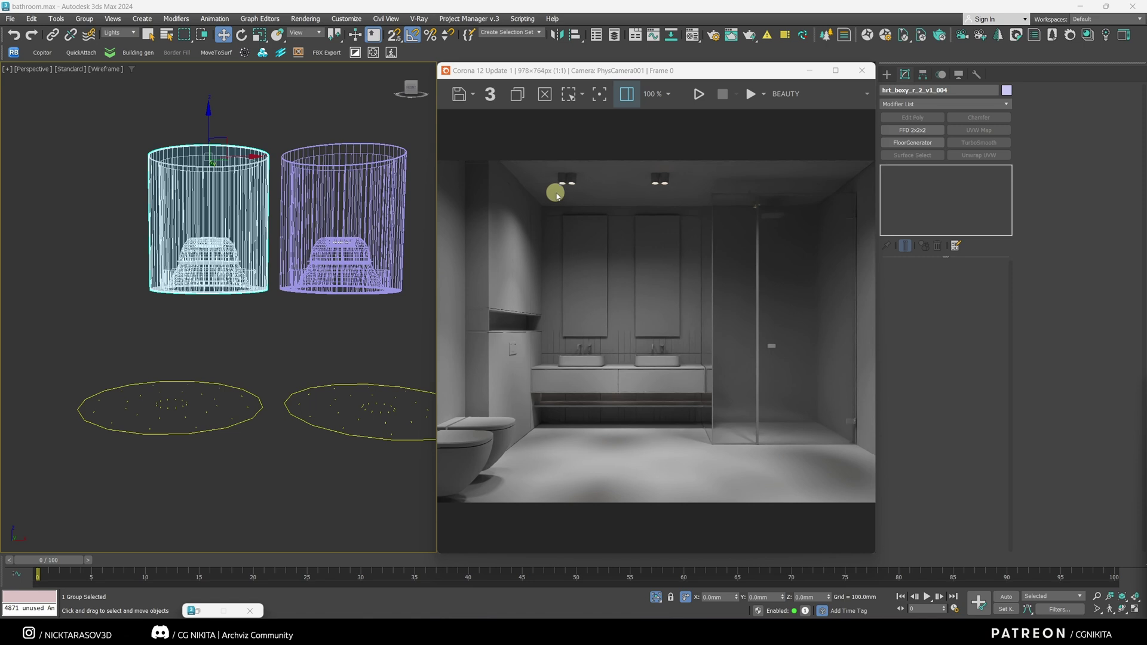
left_click(242, 392)
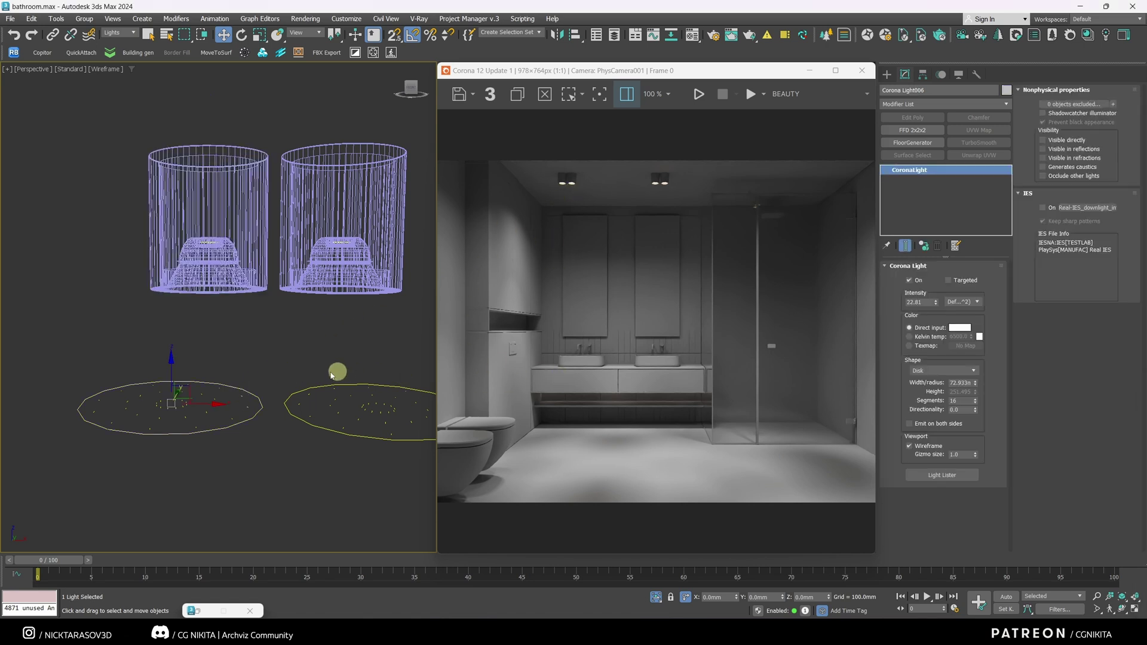
scroll(336, 371, "down", 2)
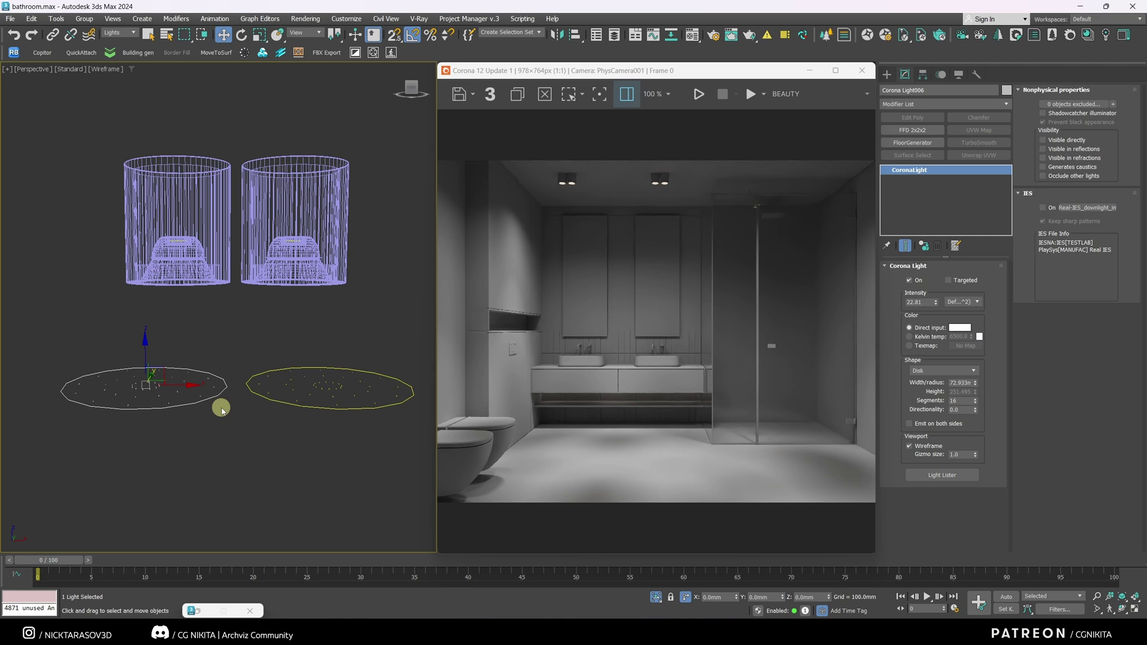
left_click(1043, 207)
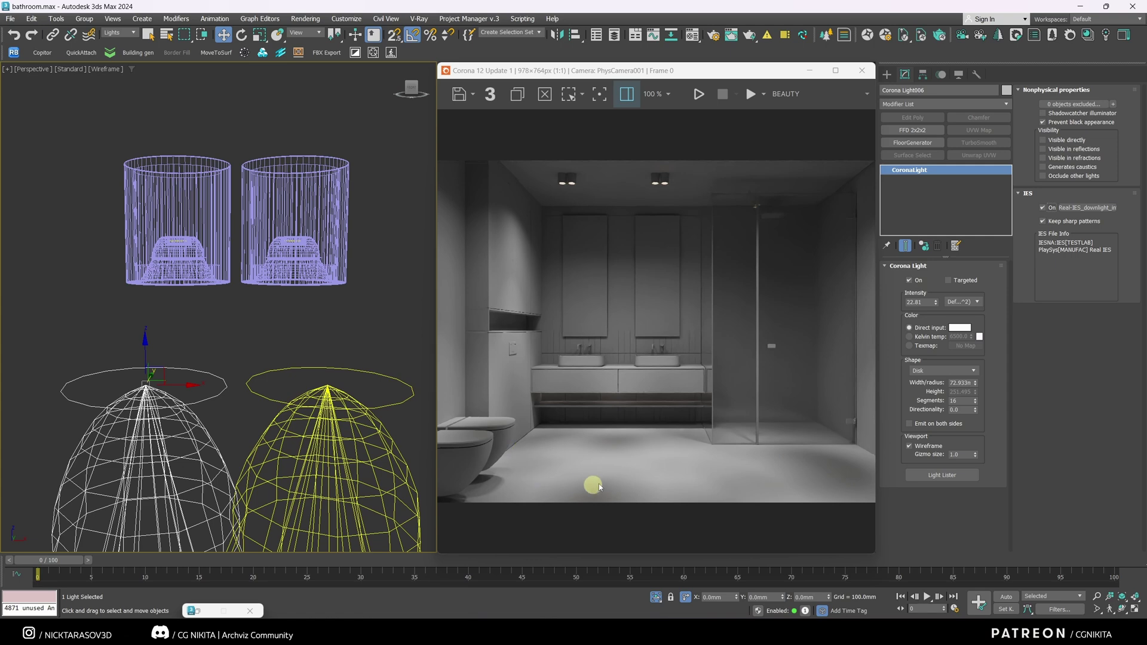
left_click(1043, 207)
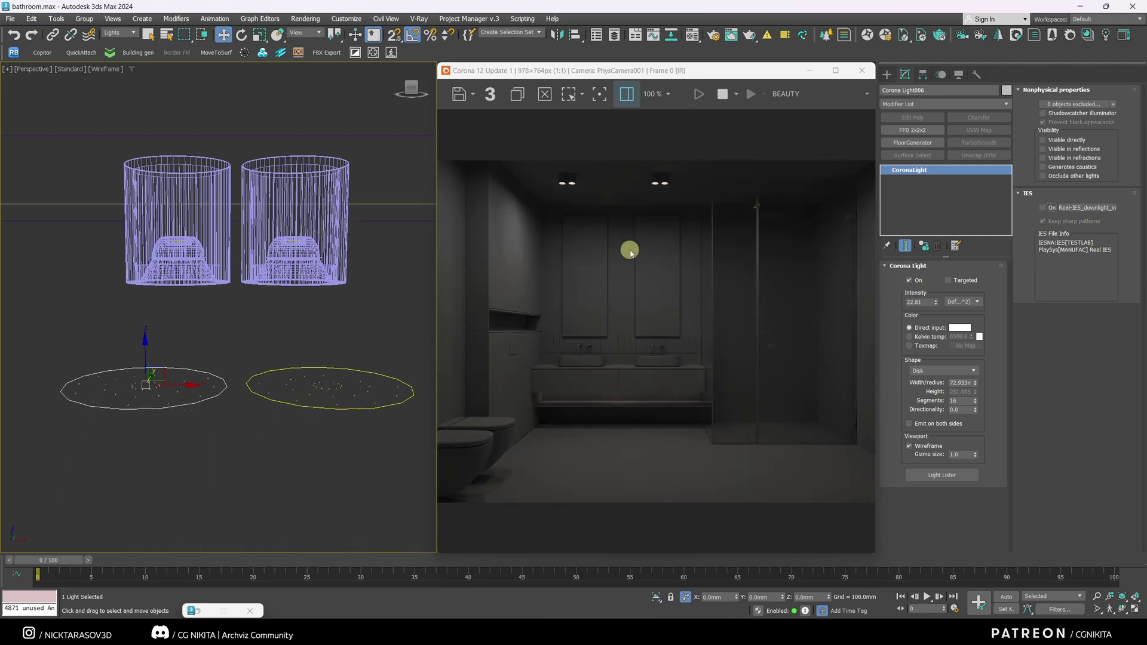
left_click(1043, 207)
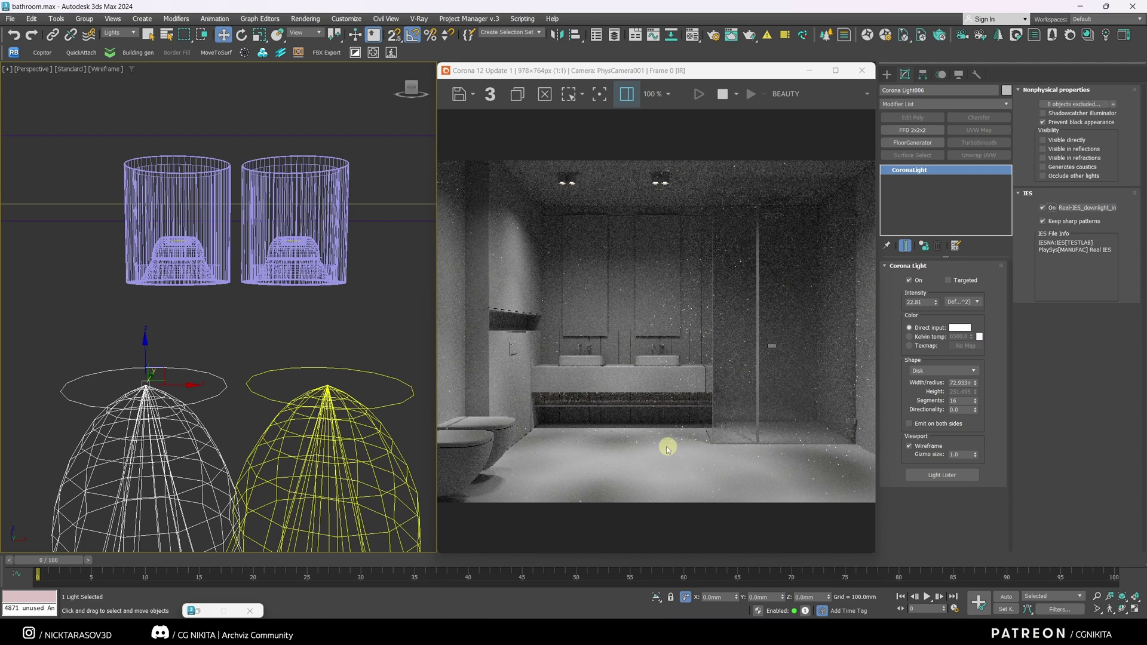
Try the Real-IES_wide_bright and Real-IES_bold profiles on the light, restoring the downlight intense pure white LED profile after each.
left_click(1075, 207)
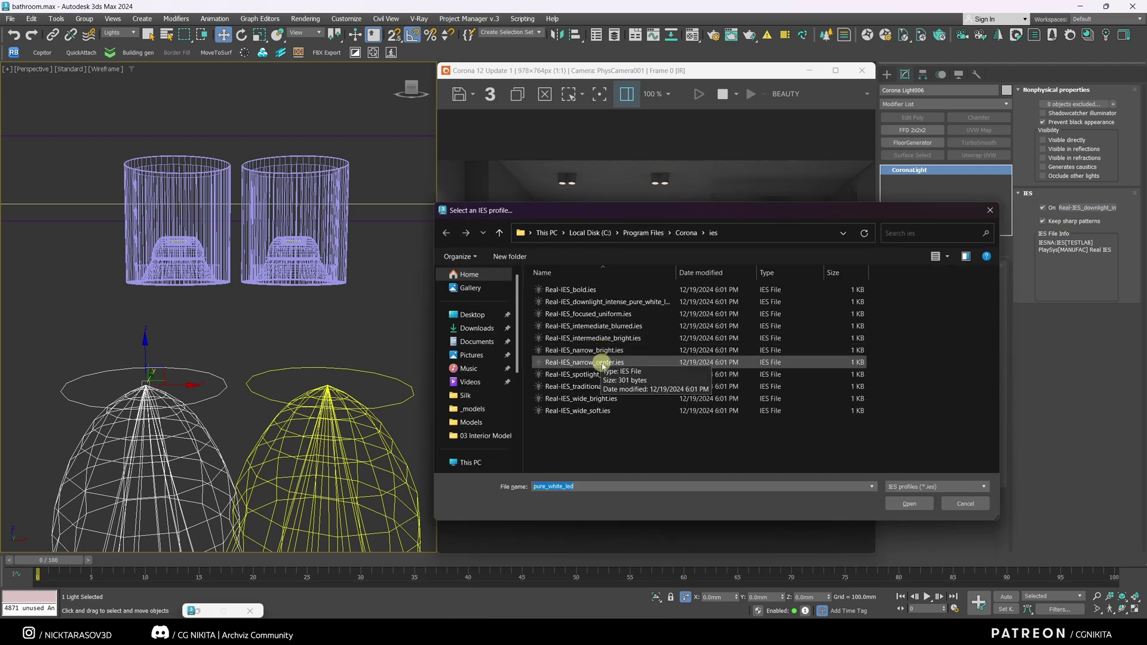
double_click(607, 398)
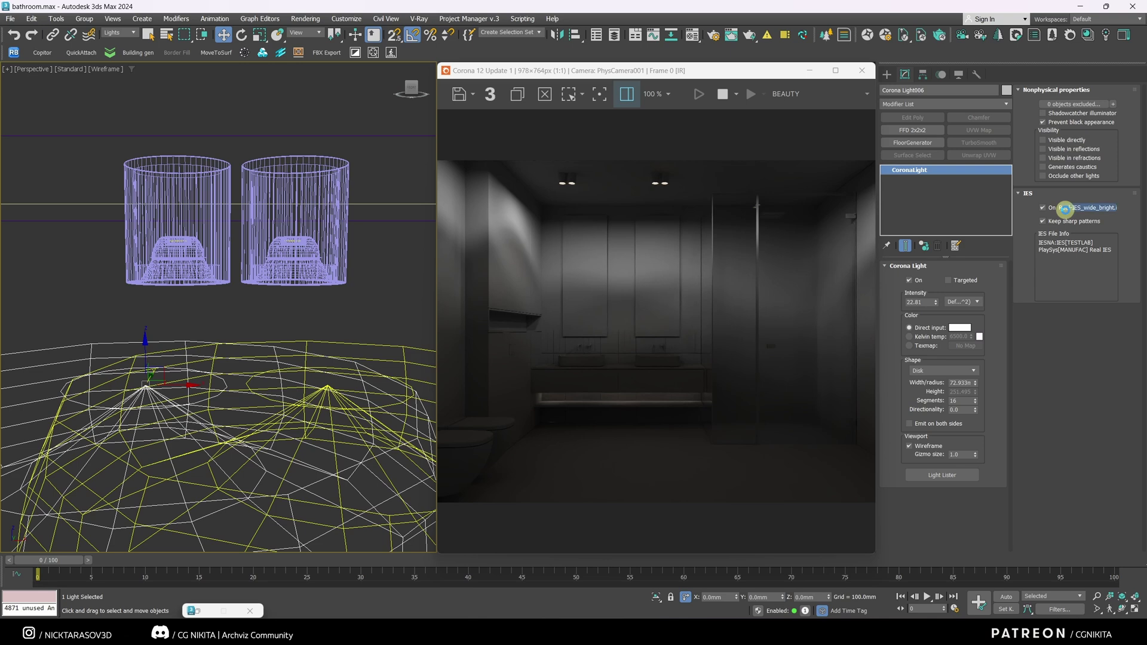
left_click(1066, 209)
double_click(604, 303)
left_click(1078, 207)
double_click(574, 290)
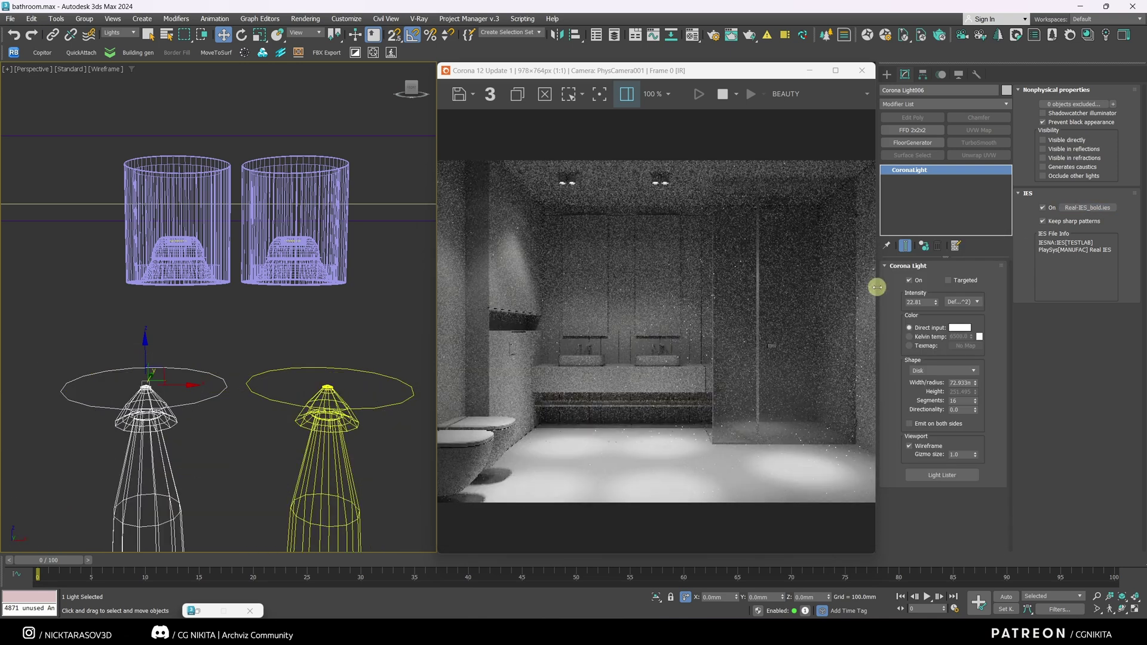
left_click(1079, 207)
double_click(548, 302)
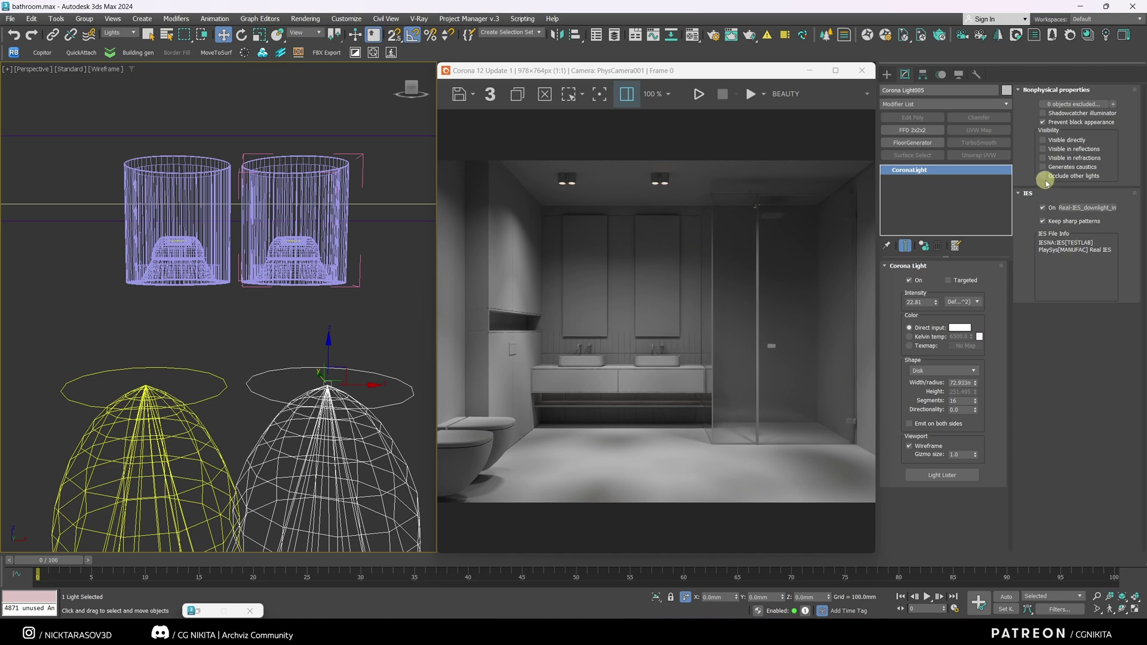
mouse_move(1045, 181)
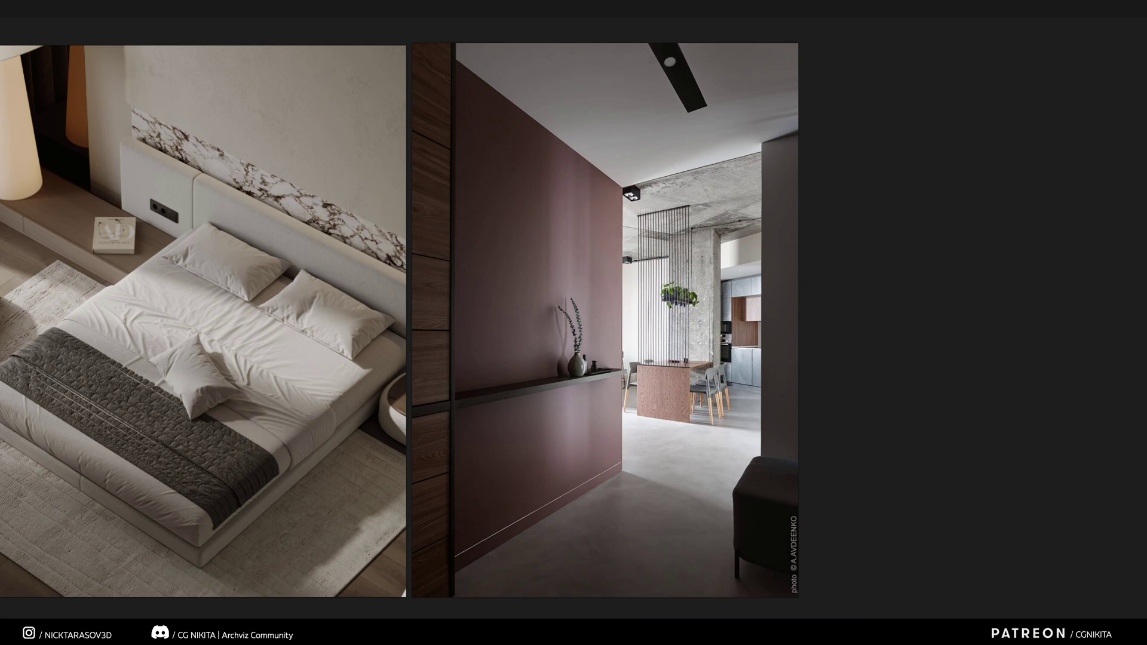
Switch to the reference image board and examine the light and shadow in the dark kitchen, bedroom and hallway photos.
middle_click_drag(418, 323, 717, 316)
middle_click_drag(397, 380, 759, 397)
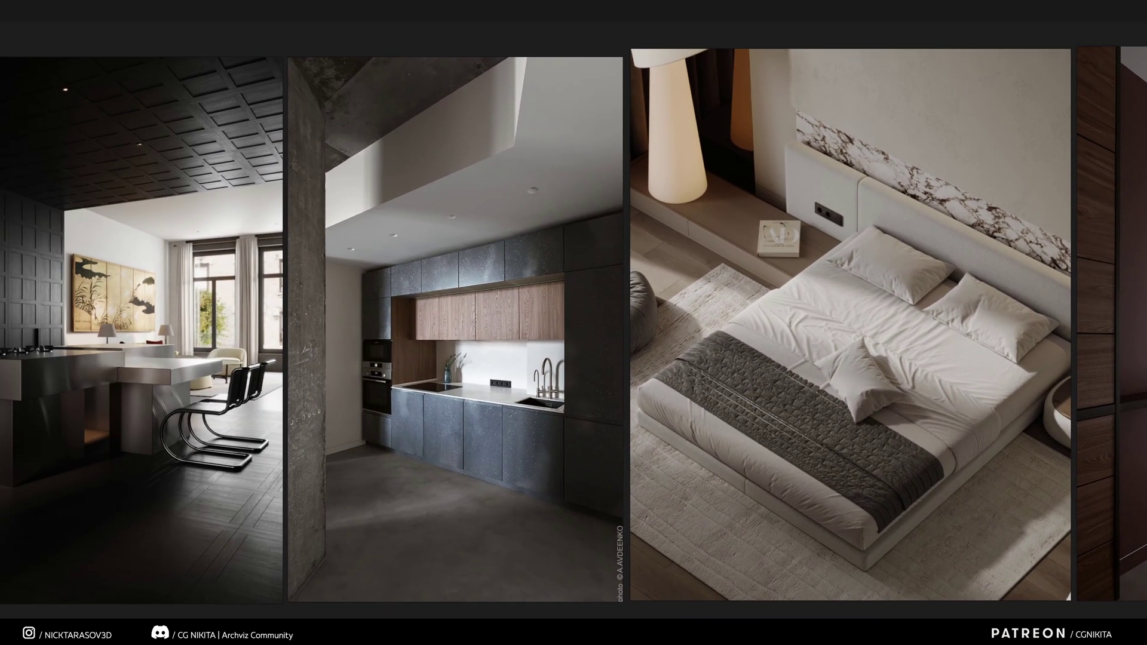
key("Right")
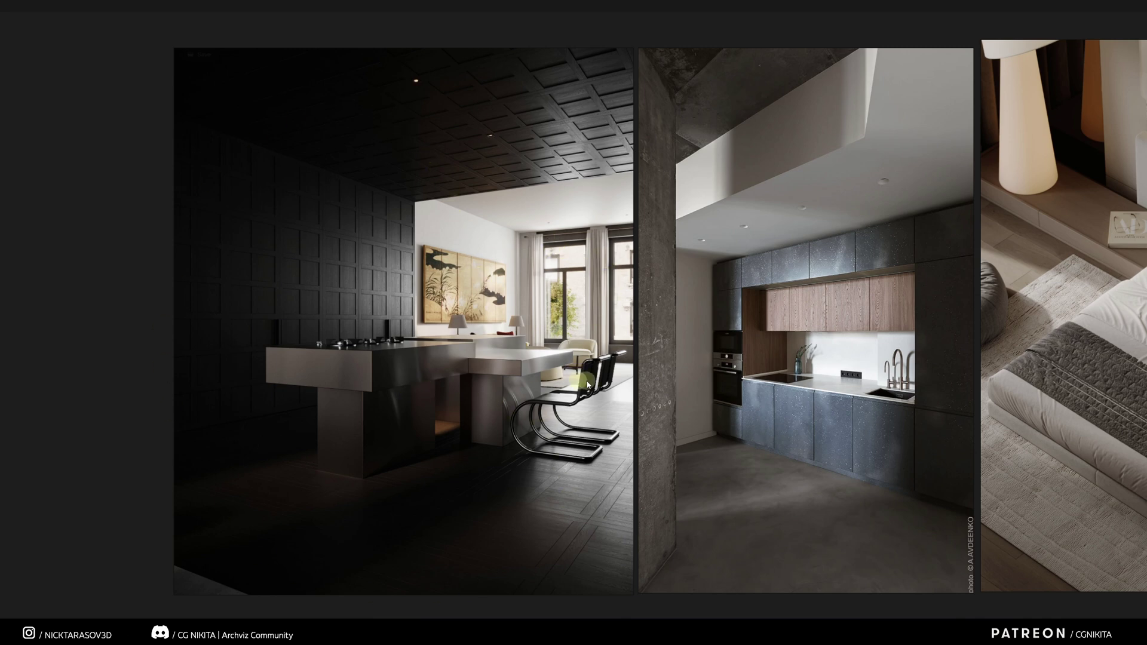
left_click_drag(649, 379, 292, 416)
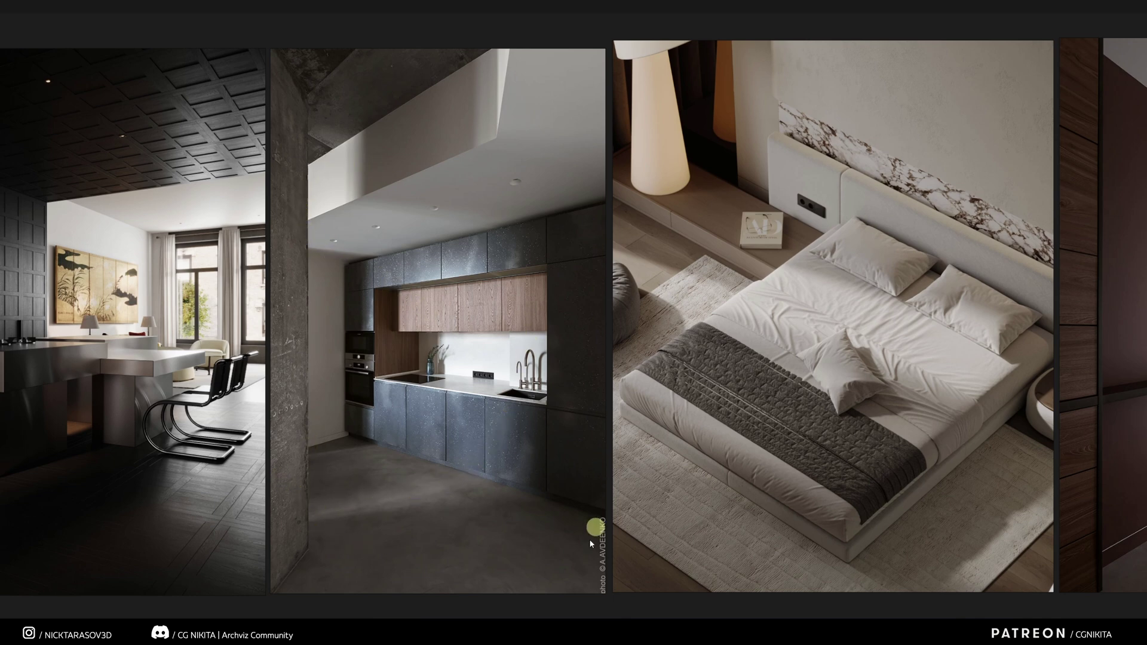
left_click_drag(591, 491, 333, 464)
middle_click_drag(330, 463, 181, 500)
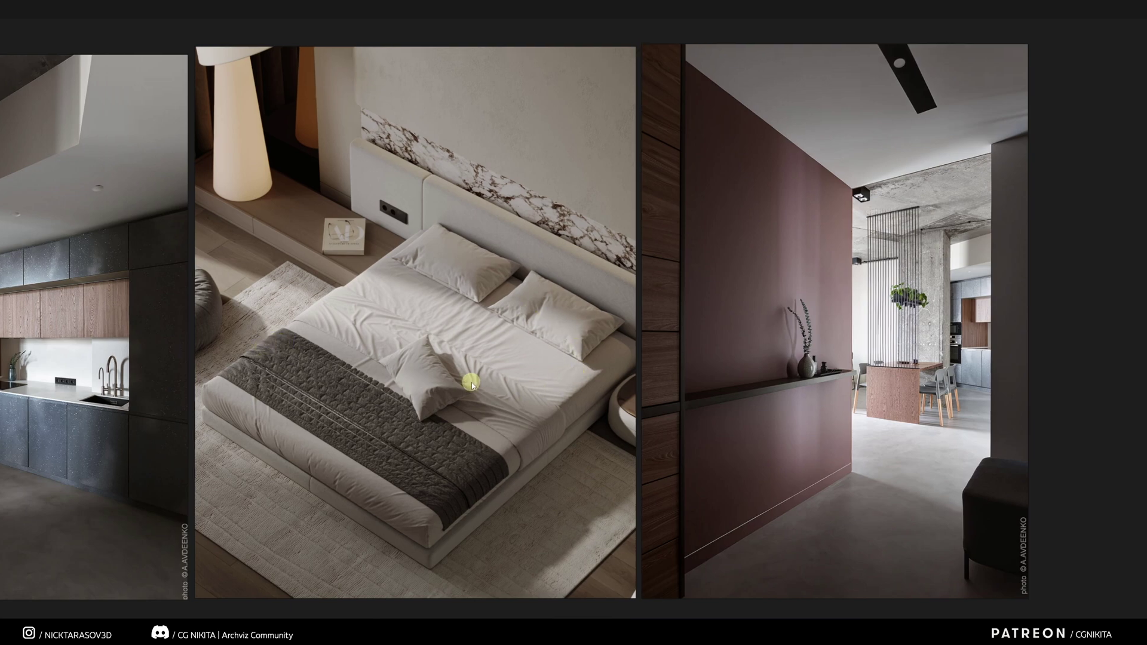
scroll(533, 360, "right", 5)
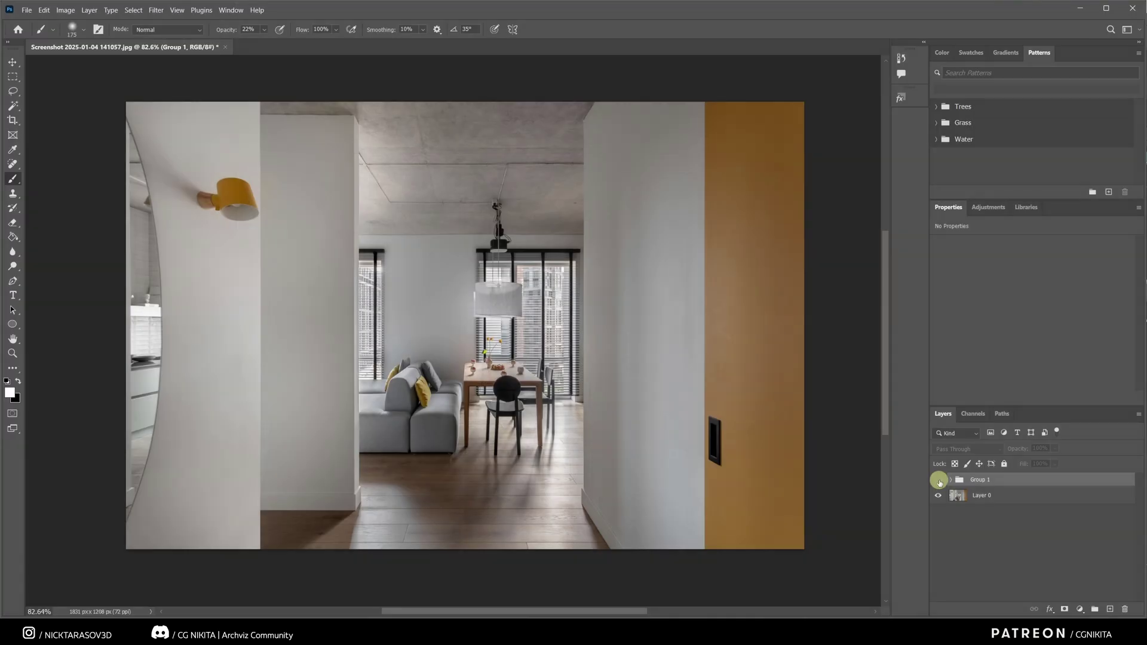
Switch to Photoshop and show Group 1 to darken the foreground walls of the interior photo.
left_click(938, 481)
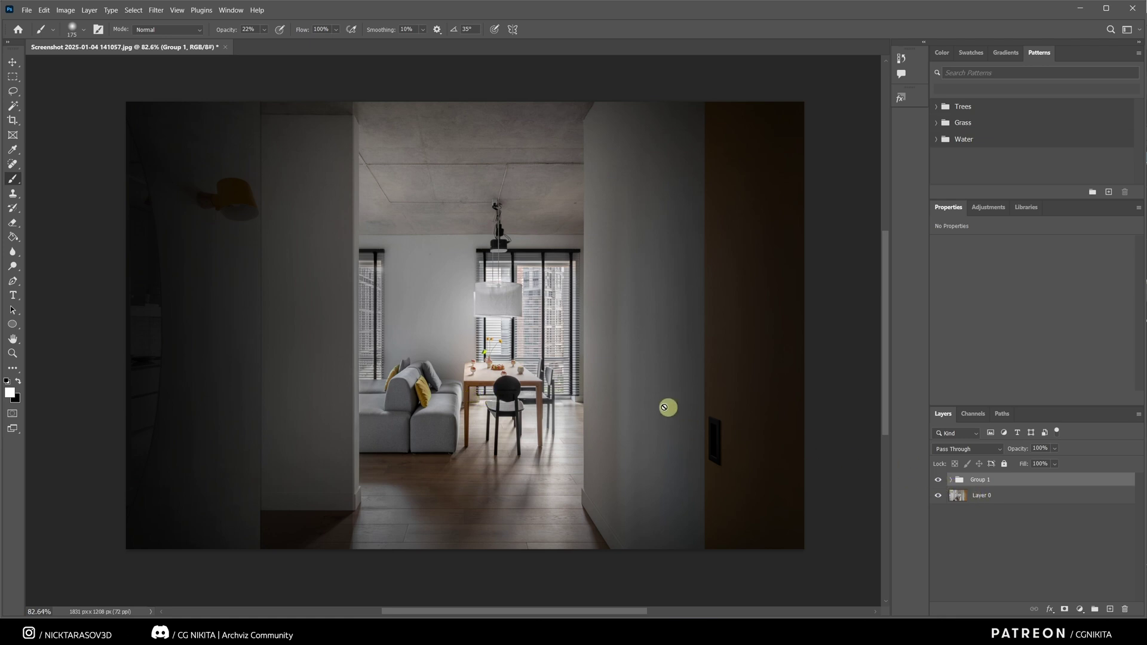
scroll(635, 404, "down", 2, "alt")
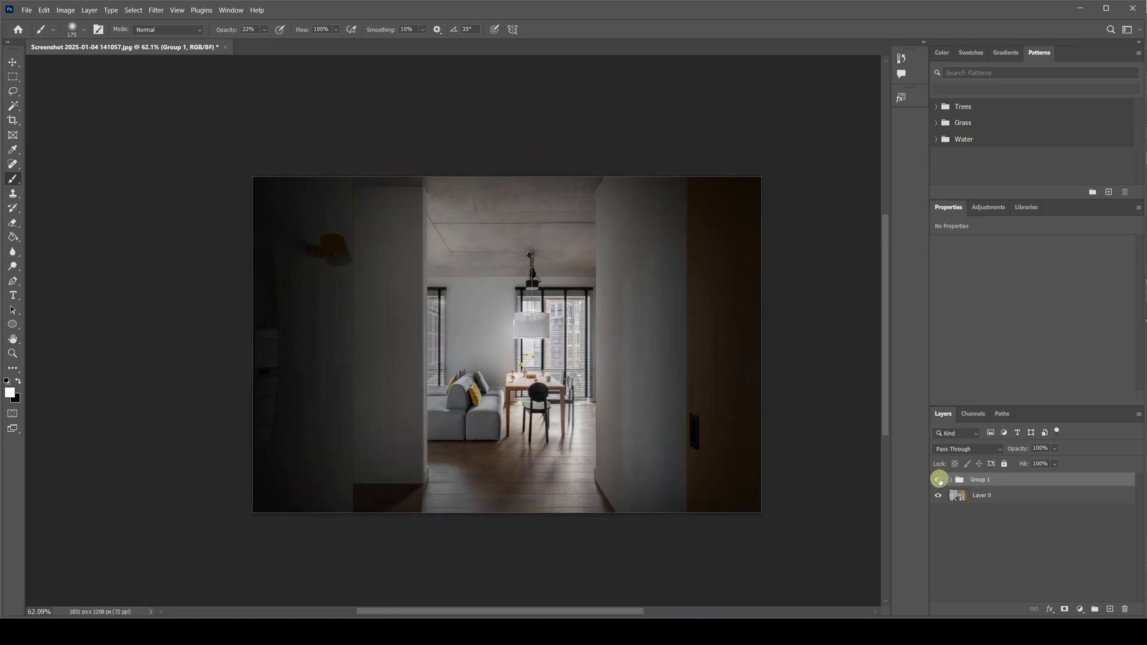